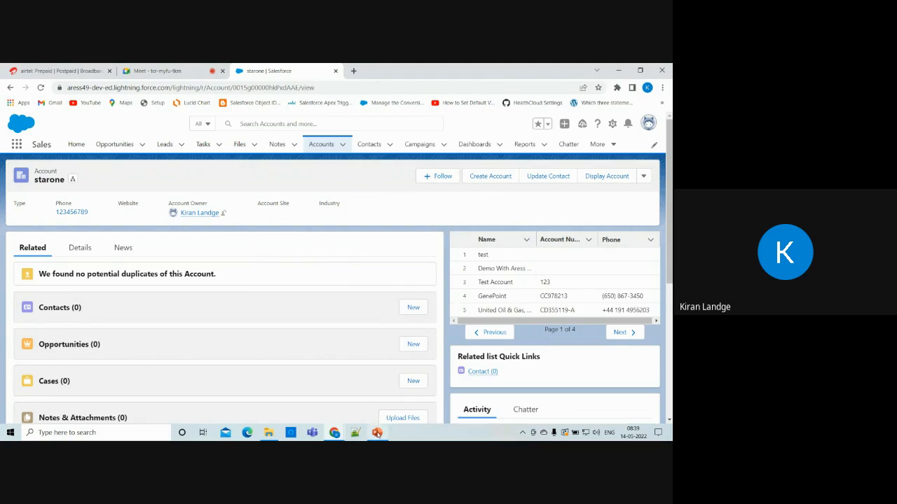
# Bring the PowerPoint slide show on Salesforce's database to the front from the taskbar.
pyautogui.moveTo(377, 433)
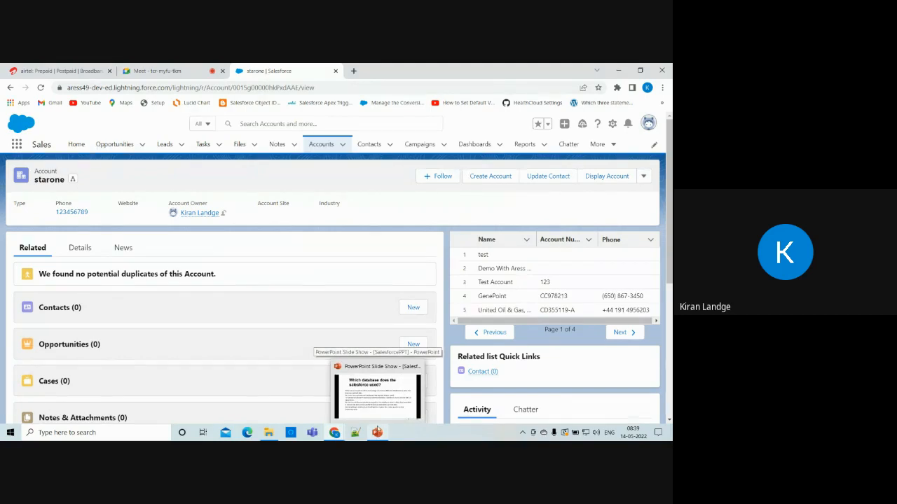
pyautogui.click(377, 432)
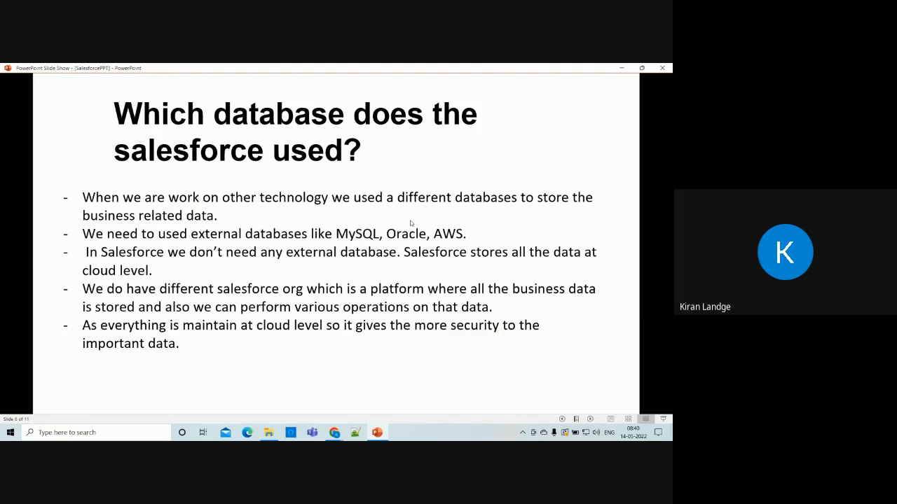
# Switch from the database slide back to the starone account page in Chrome.
pyautogui.hotkey('alt', 'Tab')
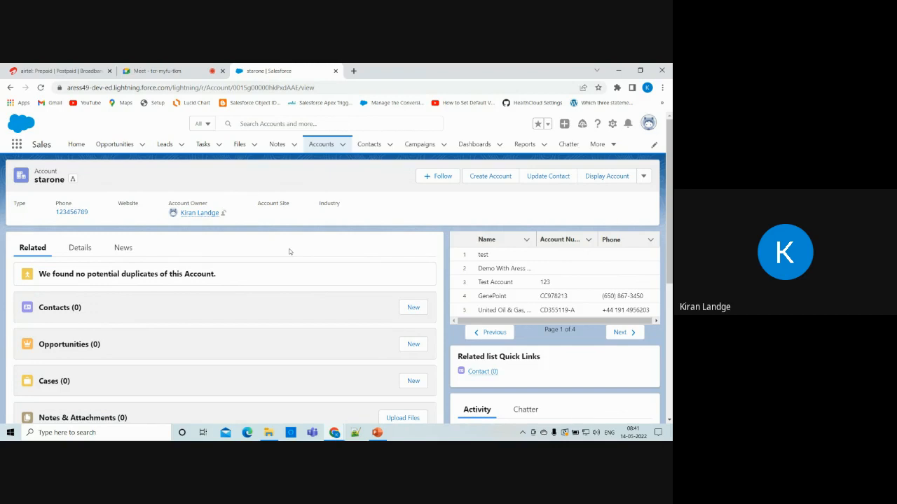
# Return to the slide explaining which database Salesforce uses.
pyautogui.hotkey('alt', 'Tab')
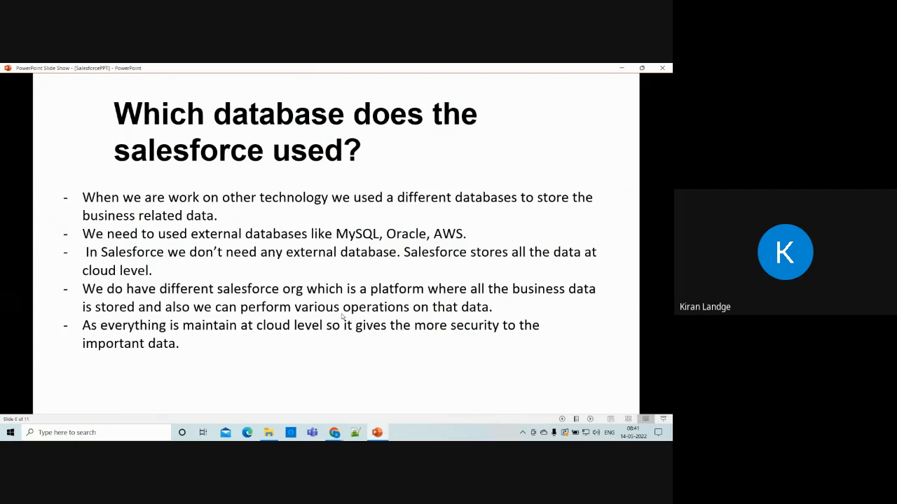
# Load login.salesforce.com in a new Chrome tab, then go back to the database slide.
pyautogui.hotkey('alt', 'Tab')
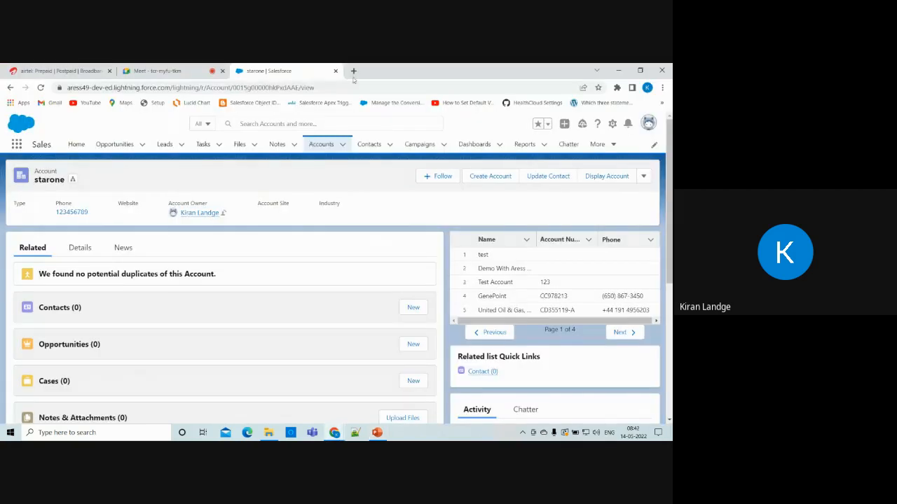
pyautogui.click(353, 70)
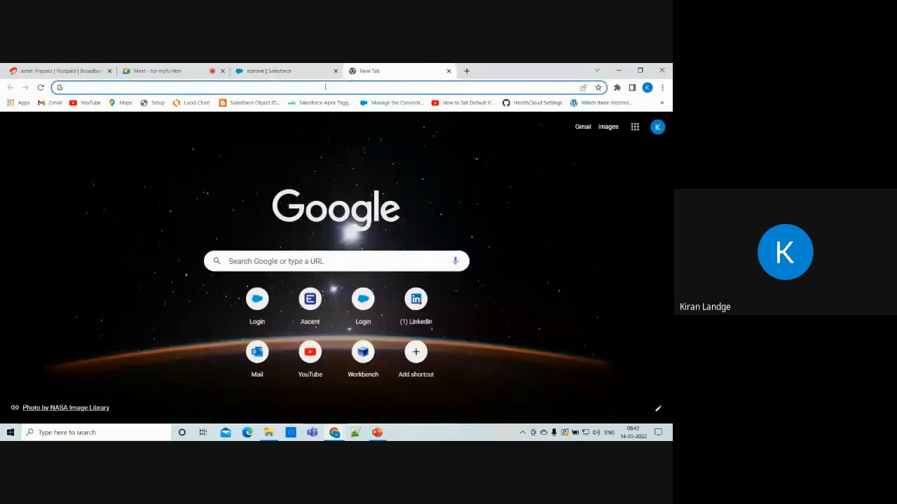
pyautogui.click(325, 86)
pyautogui.write('login.salesforce.com')
pyautogui.press('Return')
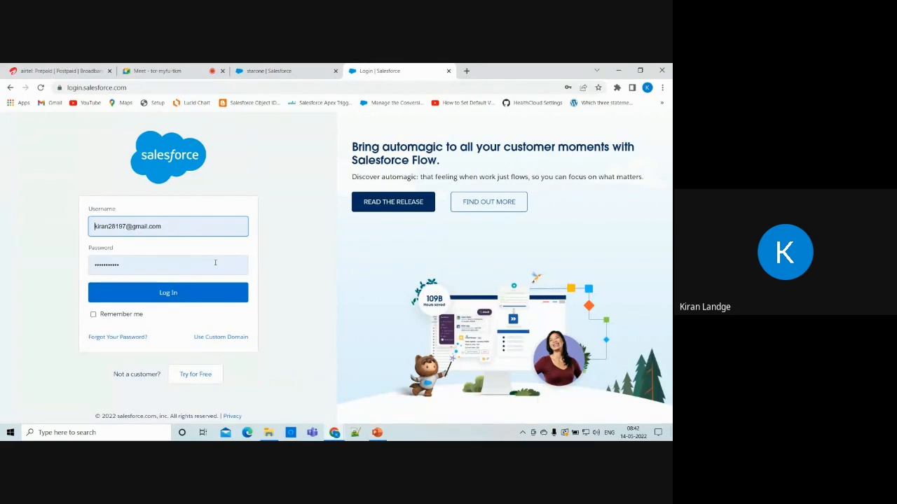
pyautogui.click(312, 71)
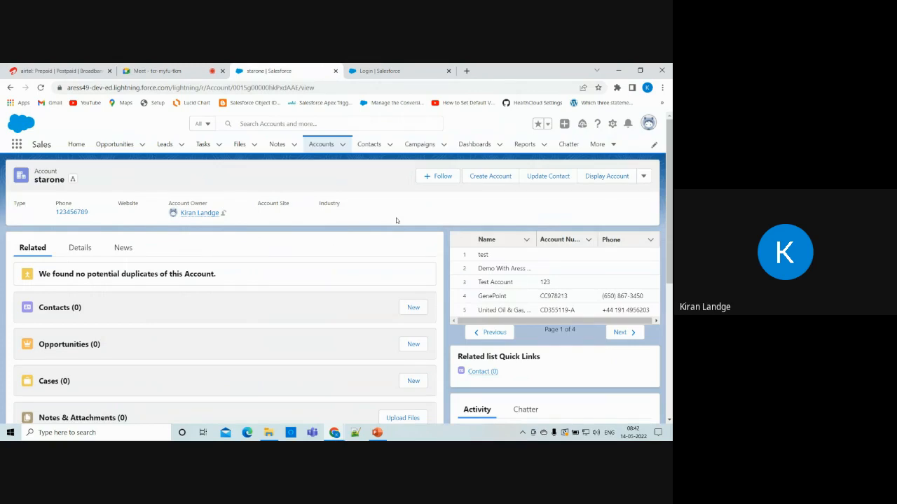
pyautogui.hotkey('alt', 'Tab')
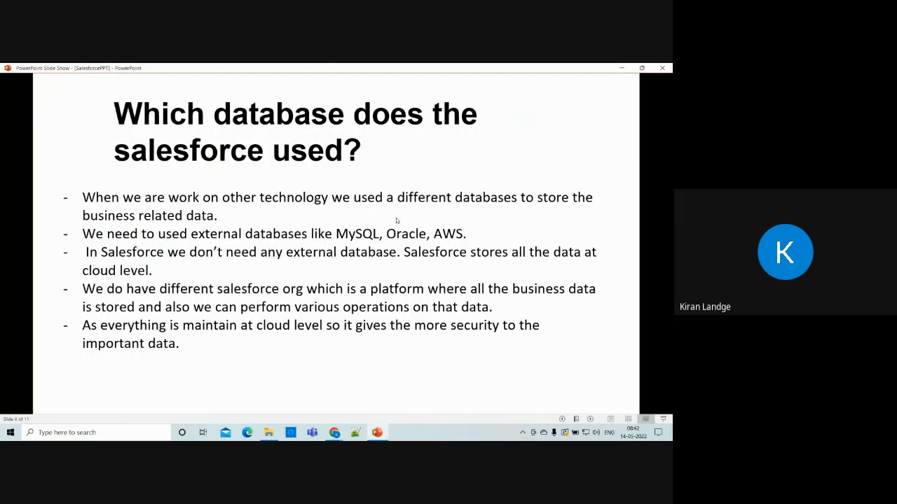
# Advance to slide 7, 'How Salesforce Provides the Security', then return to the starone page.
pyautogui.click(451, 280)
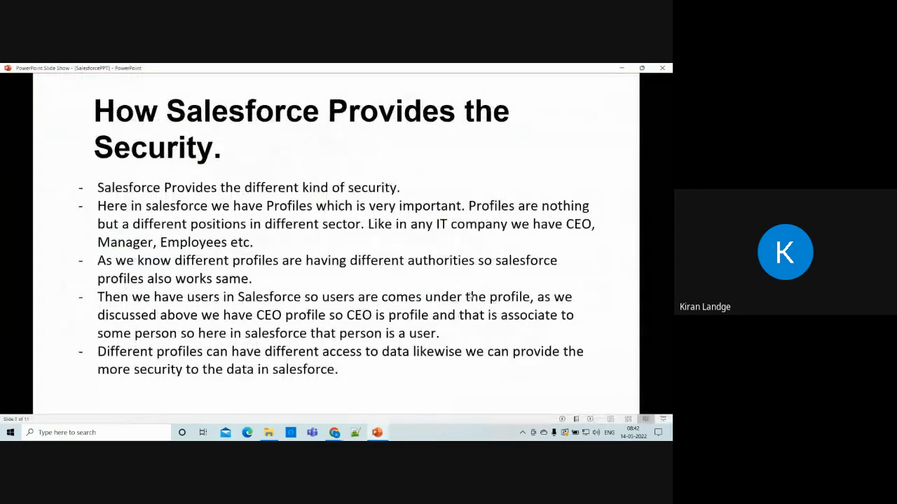
pyautogui.hotkey('alt', 'Tab')
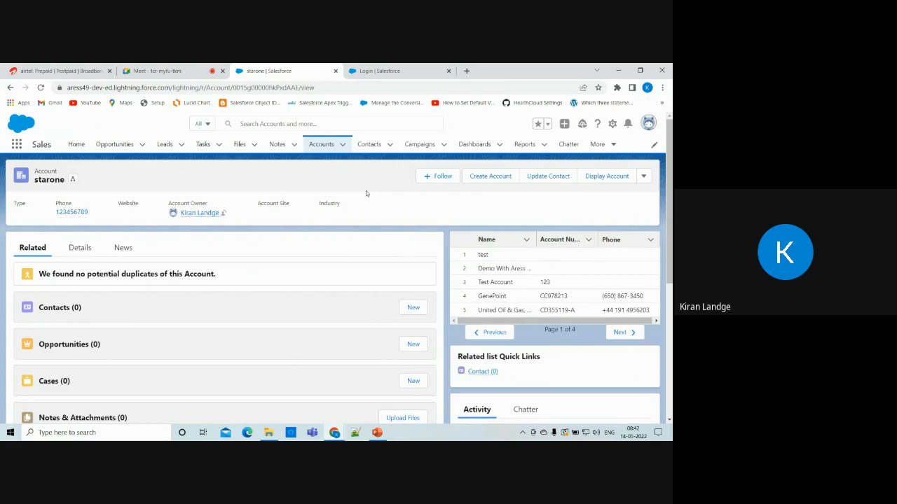
# Open Setup in a new tab and search Quick Find for 'profile'.
pyautogui.click(612, 125)
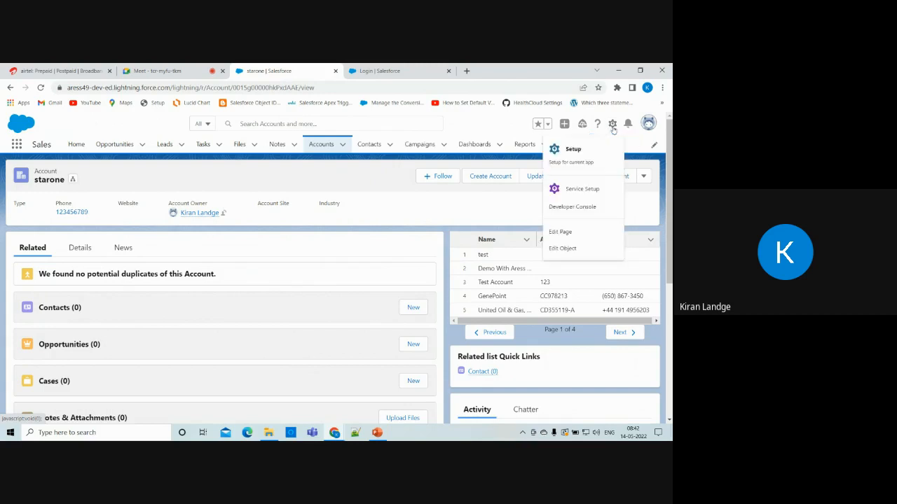
pyautogui.click(573, 152)
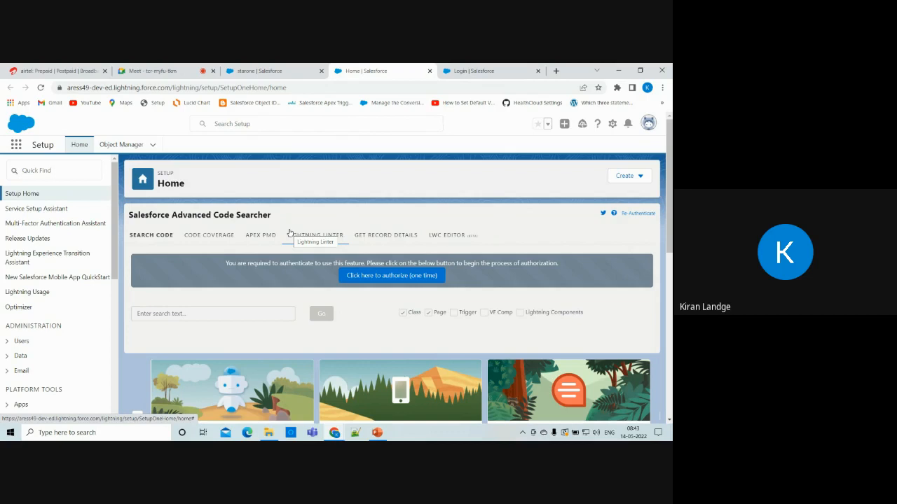
pyautogui.click(52, 171)
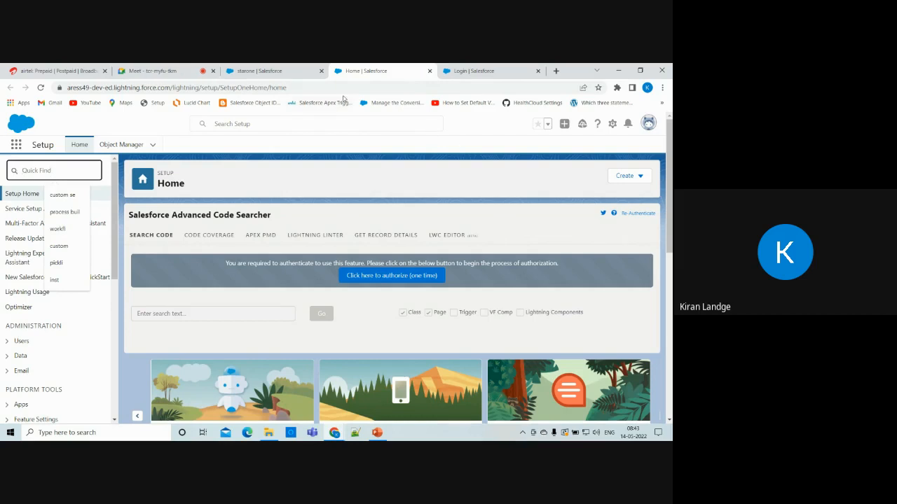
pyautogui.click(612, 124)
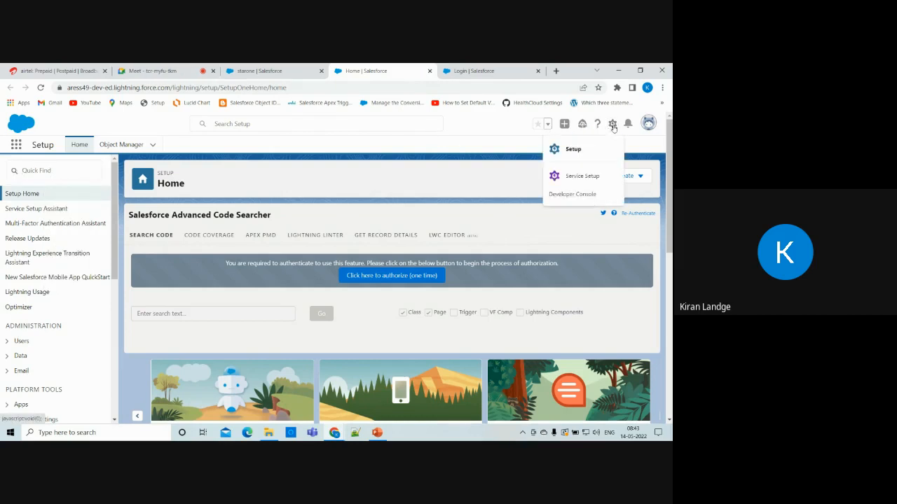
pyautogui.click(592, 151)
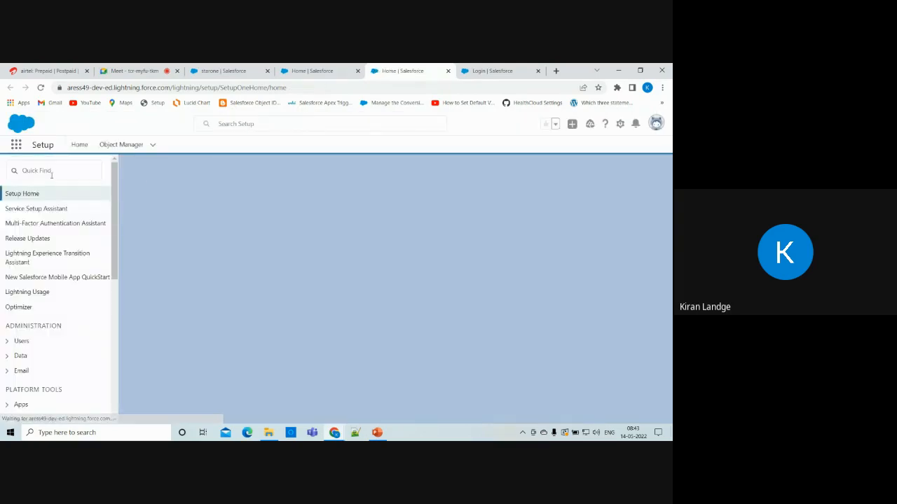
pyautogui.click(51, 174)
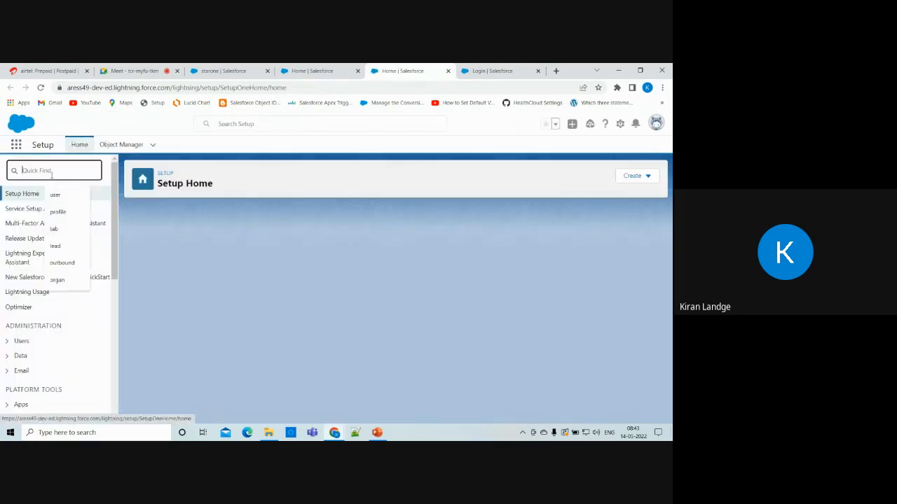
pyautogui.write('profile')
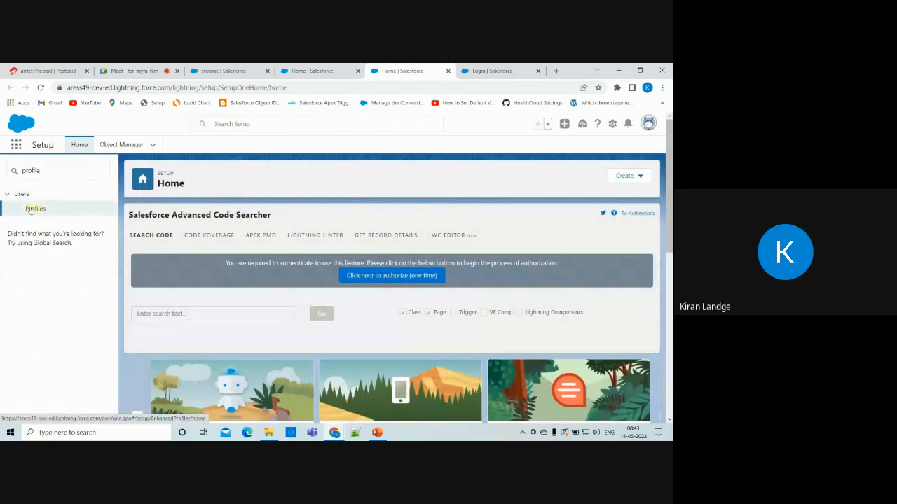
# Open Profiles under Users and scroll through the 38 listed profiles.
pyautogui.click(30, 209)
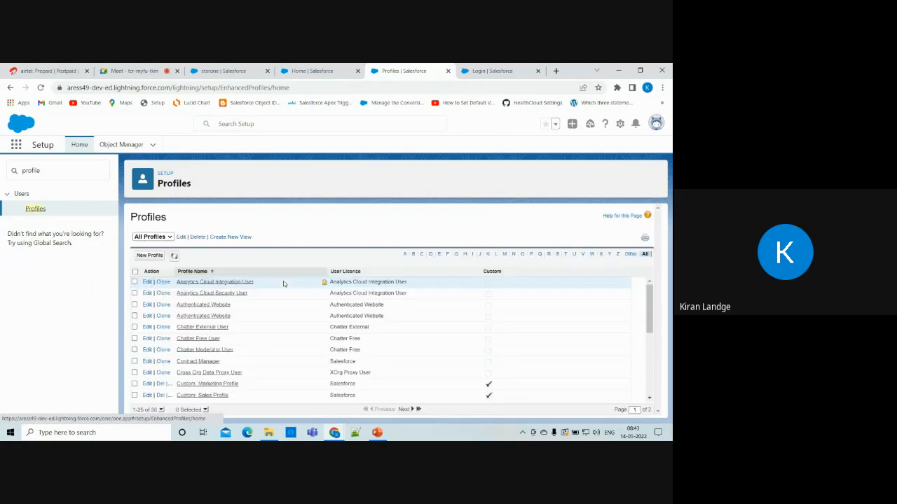
pyautogui.scroll(-3, 233, 354)
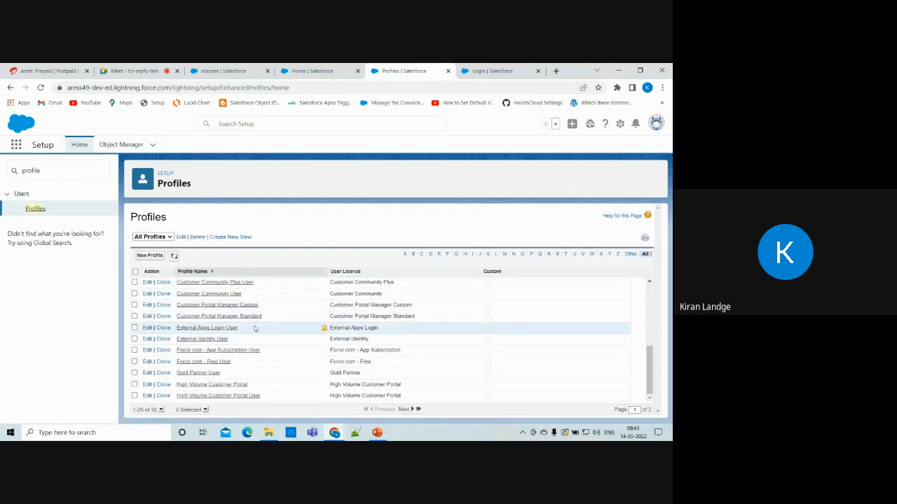
pyautogui.scroll(3, 252, 327)
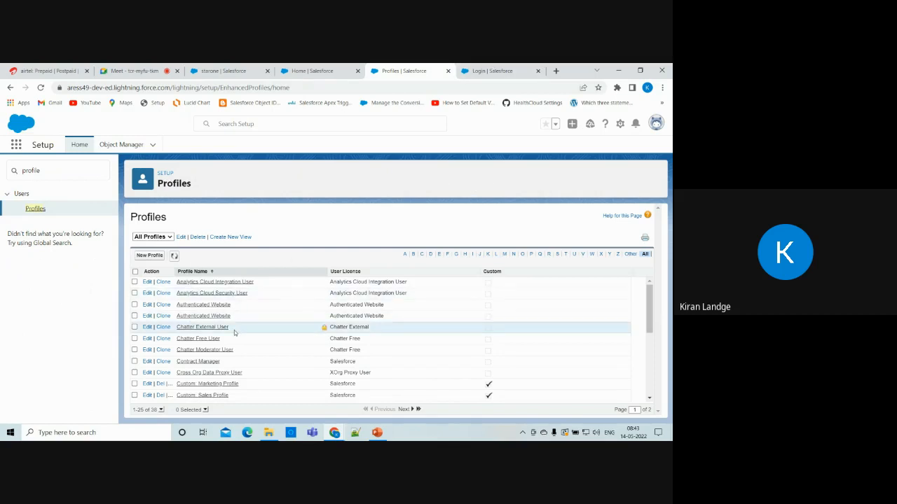
pyautogui.scroll(-2, 234, 333)
pyautogui.scroll(2, 234, 330)
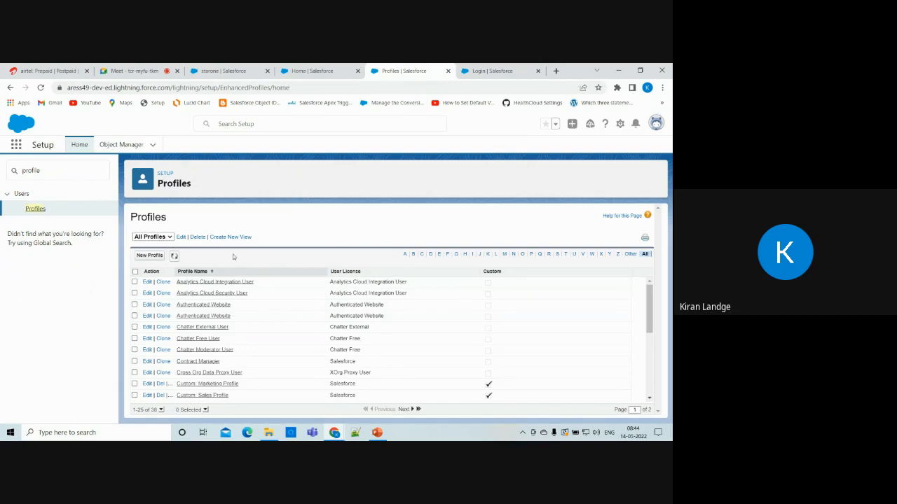
pyautogui.scroll(-3, 240, 287)
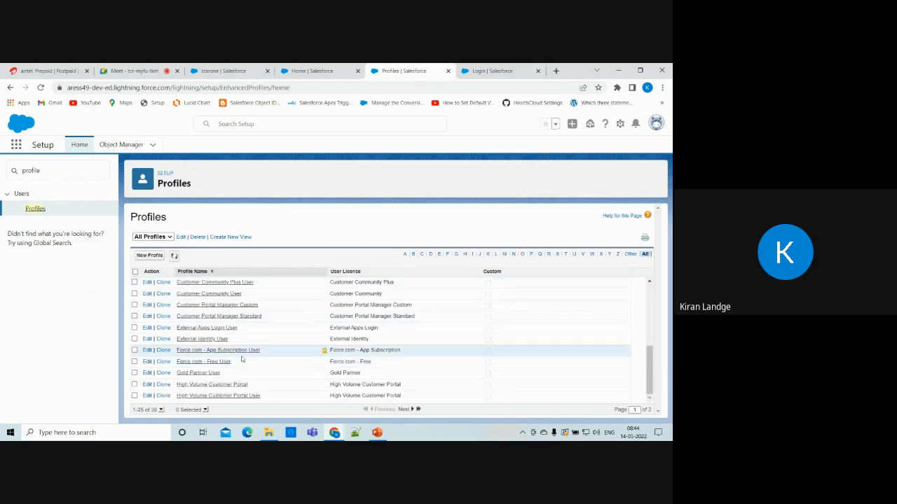
pyautogui.scroll(3, 241, 357)
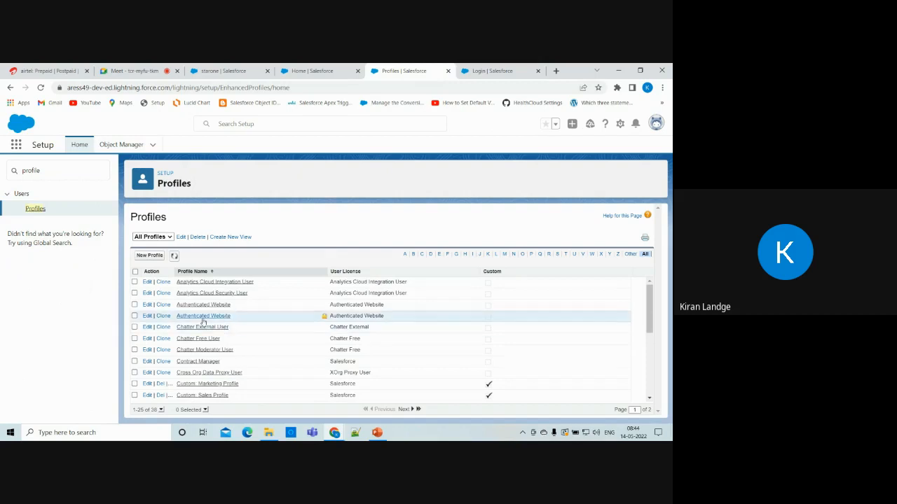
pyautogui.scroll(-3, 202, 357)
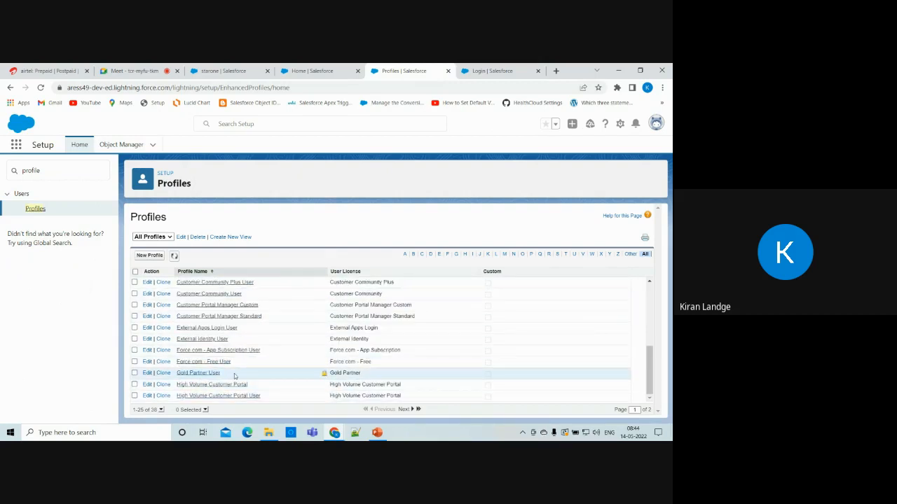
# Filter the profiles by A, then S, and open System Administrator.
pyautogui.click(406, 255)
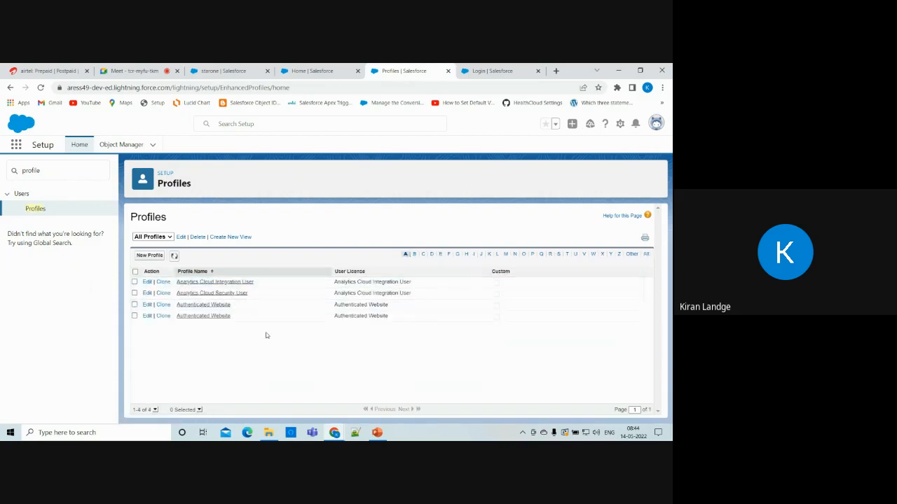
pyautogui.click(558, 255)
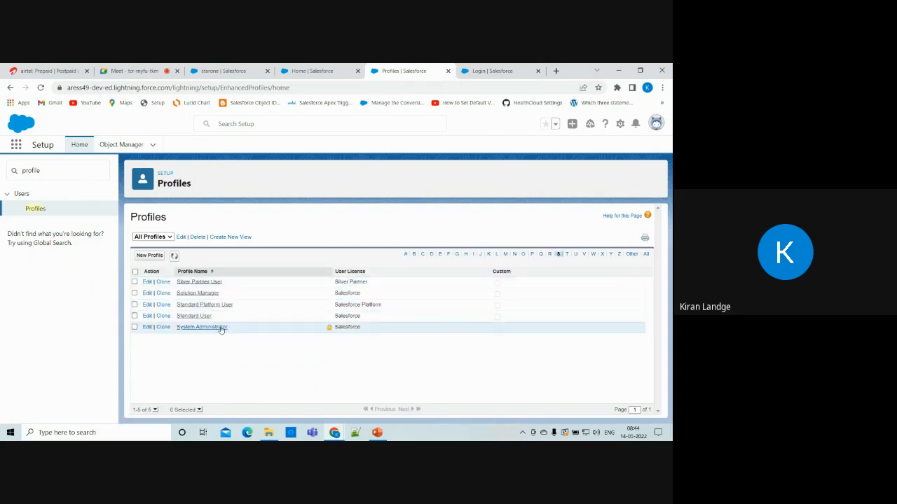
pyautogui.click(202, 327)
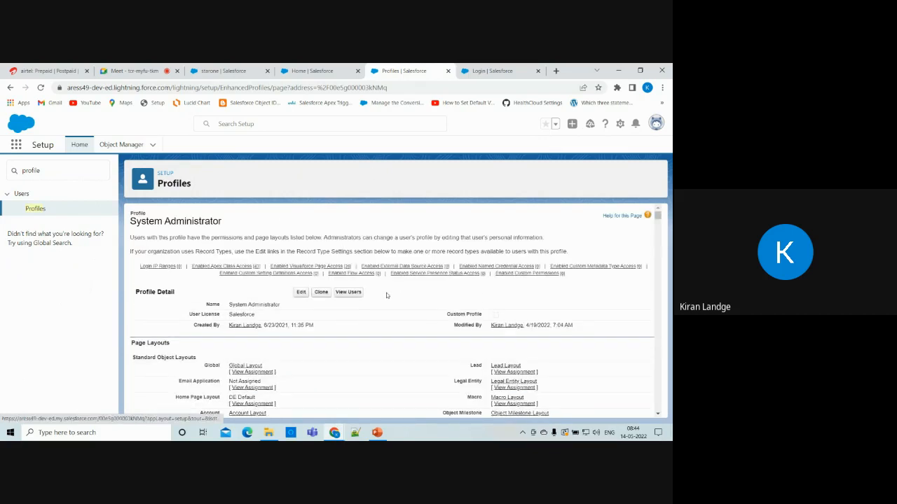
# List the users assigned to System Administrator, then return to the starone account tab.
pyautogui.click(348, 292)
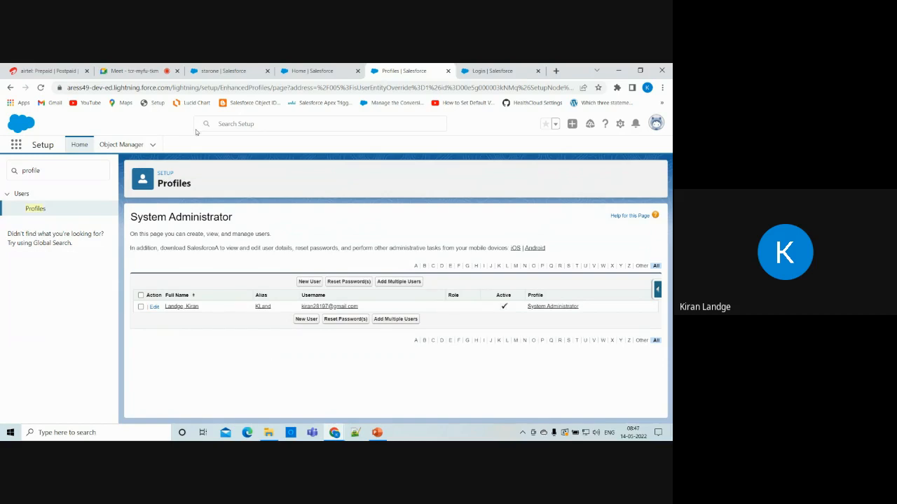
pyautogui.click(223, 71)
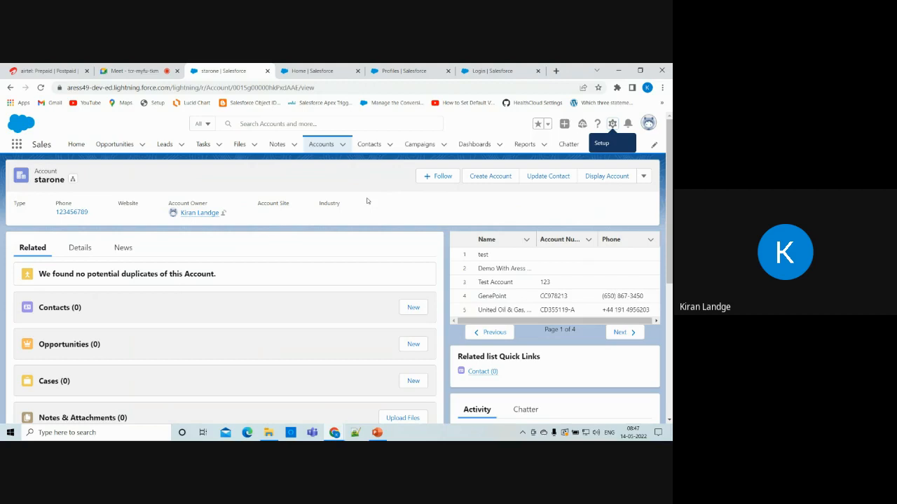
pyautogui.click(375, 434)
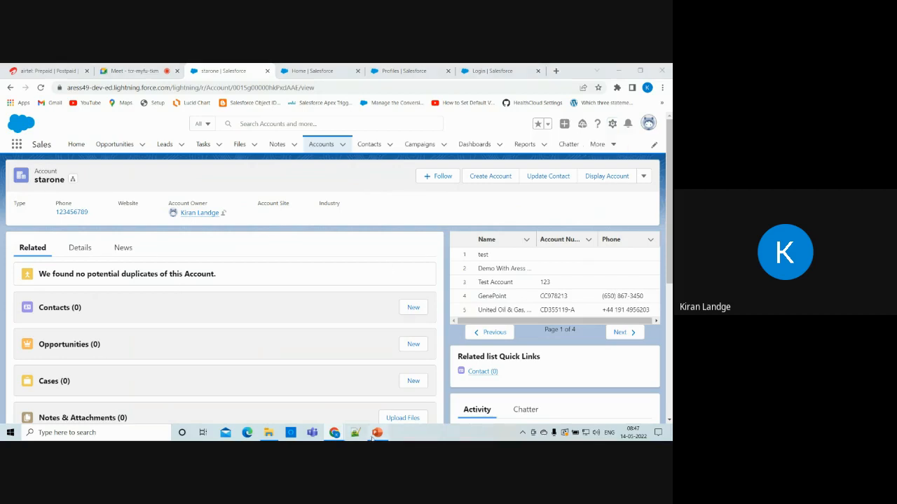
# Advance to slide 10 comparing a property spreadsheet to objects, fields and records, then return to Chrome.
pyautogui.press('Right')
pyautogui.press('Right')
pyautogui.press('Right')
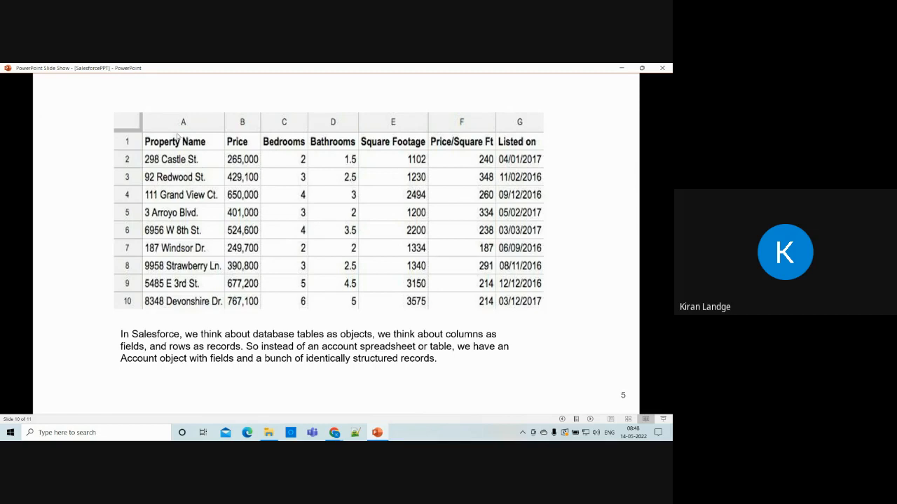
pyautogui.hotkey('alt', 'Tab')
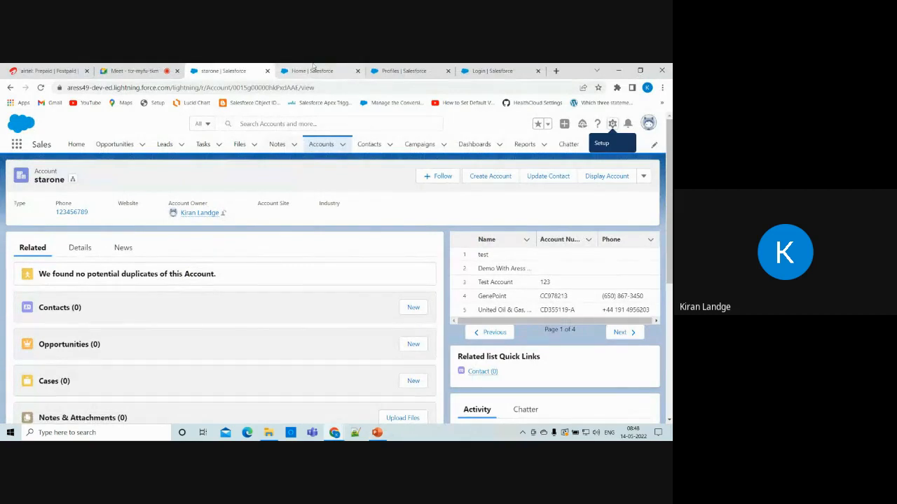
# Go to the Account object's Details page in Setup's Object Manager.
pyautogui.click(338, 70)
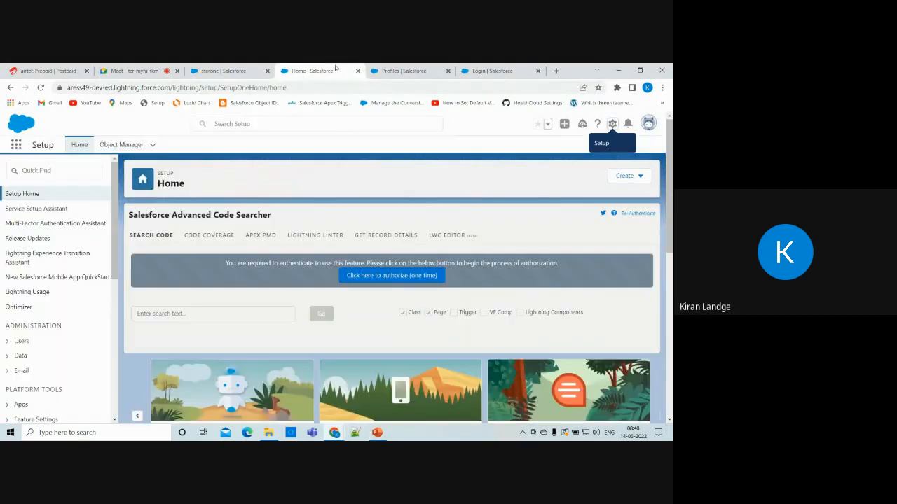
pyautogui.click(120, 144)
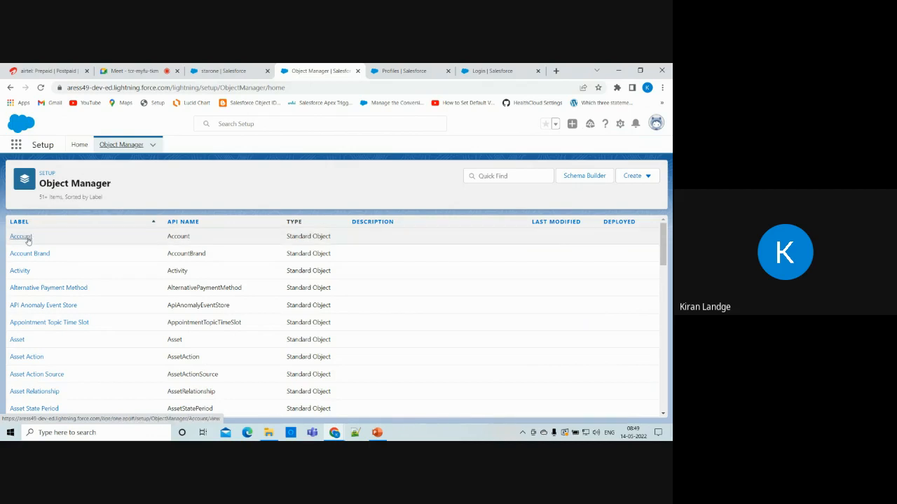
pyautogui.click(28, 237)
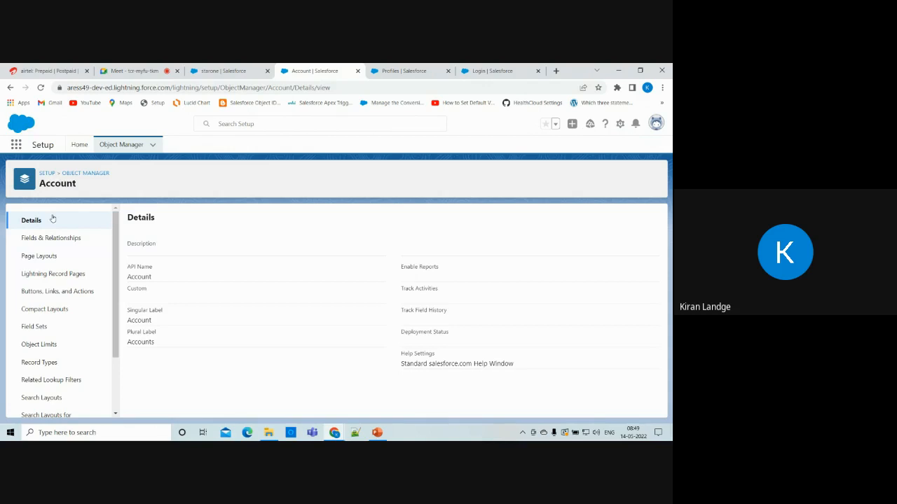
# Browse the Account object's Fields & Relationships list, then return to the starone account record.
pyautogui.click(54, 243)
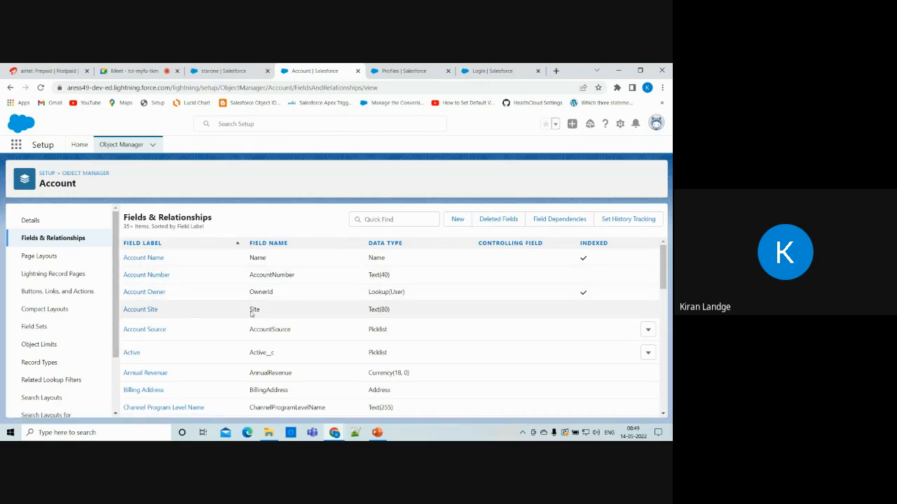
pyautogui.scroll(-2, 159, 356)
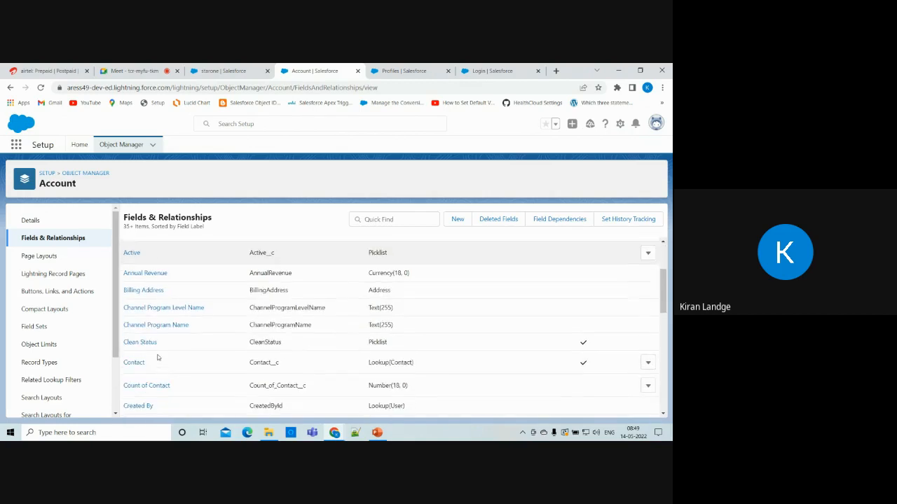
pyautogui.scroll(2, 157, 358)
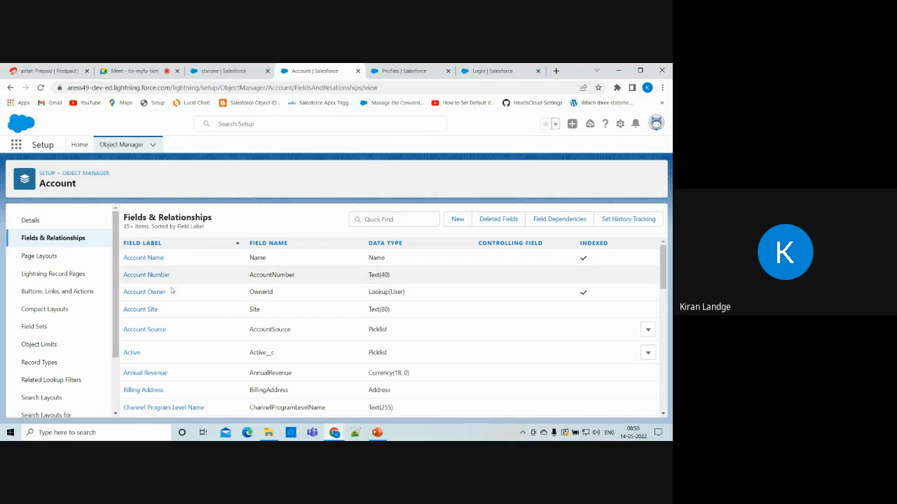
pyautogui.click(225, 70)
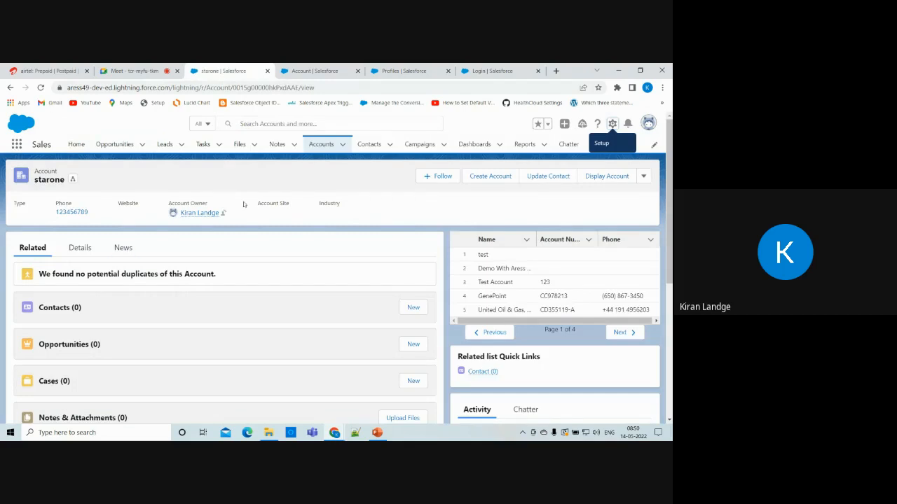
# Find Accounts through the App Launcher search 'acc' and start a new account form.
pyautogui.click(16, 145)
pyautogui.write('a')
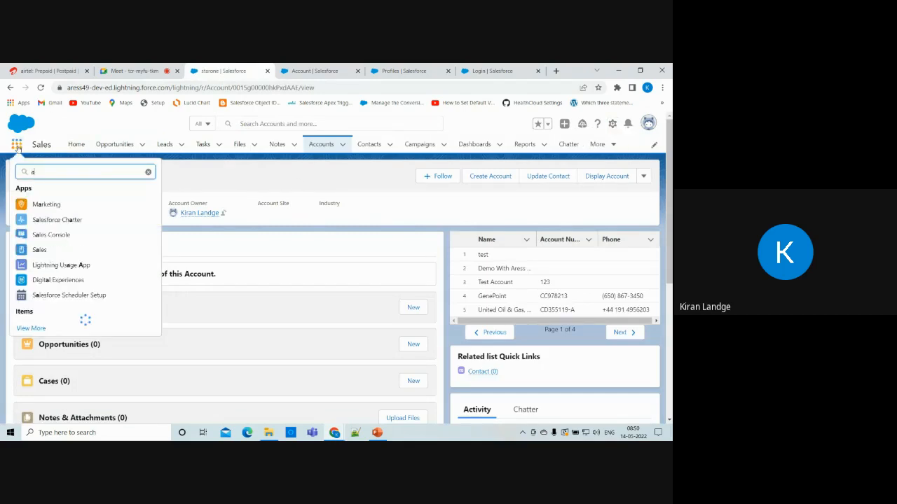
pyautogui.write('cc')
pyautogui.click(31, 251)
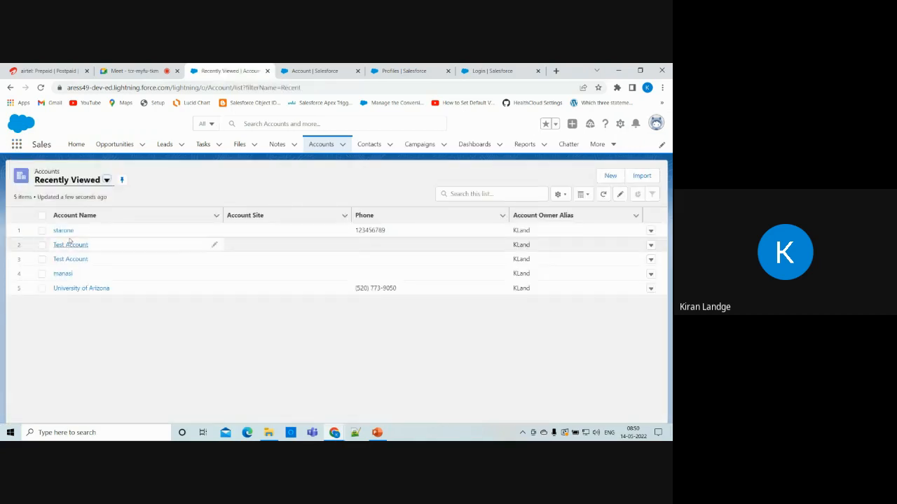
pyautogui.click(610, 178)
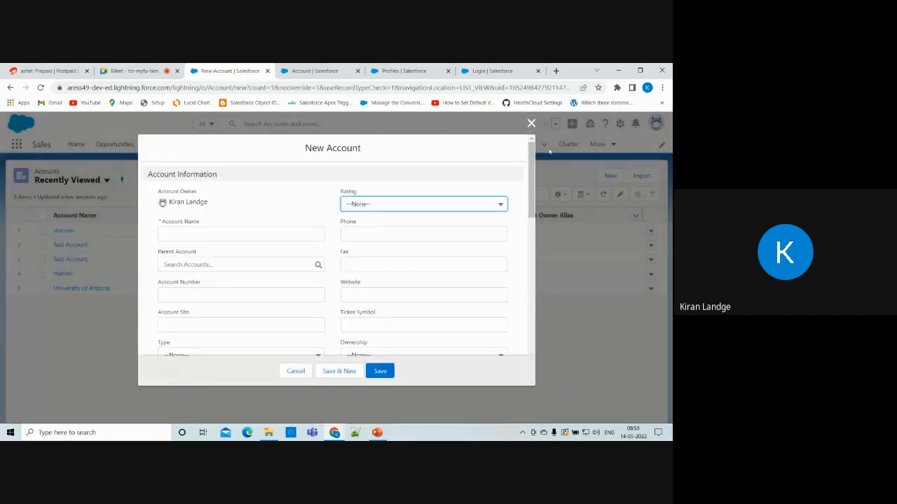
pyautogui.click(531, 123)
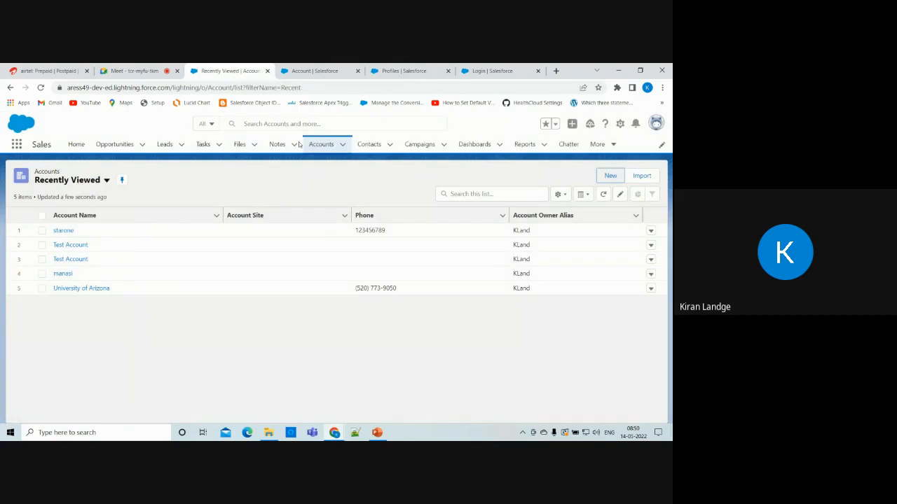
pyautogui.click(16, 145)
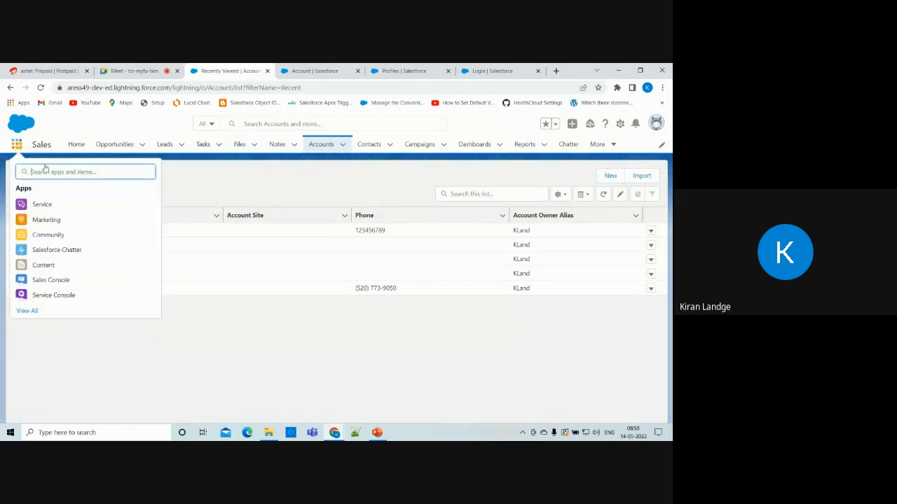
pyautogui.click(256, 199)
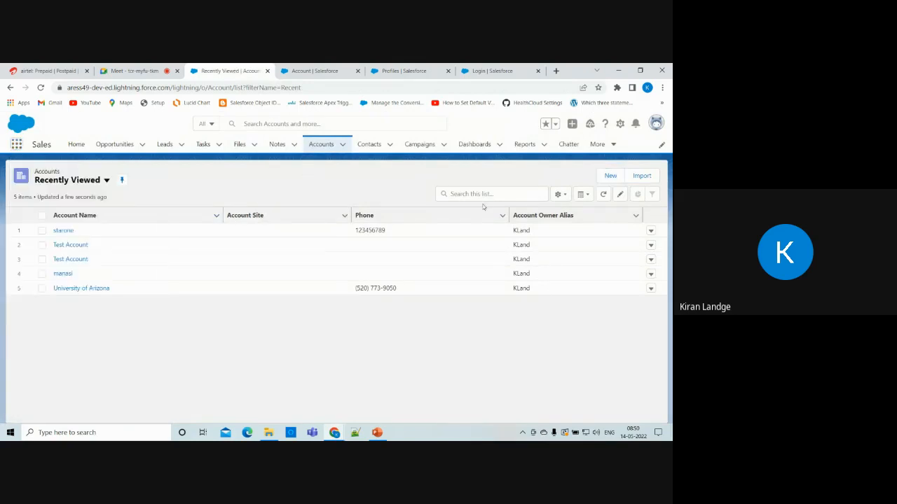
pyautogui.click(610, 178)
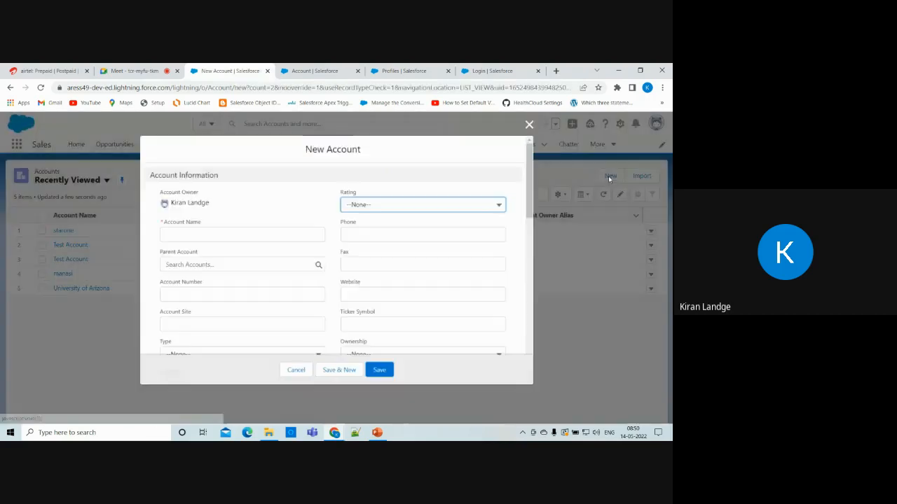
# Name the new account 'Test Account' and fill in its account number.
pyautogui.click(216, 233)
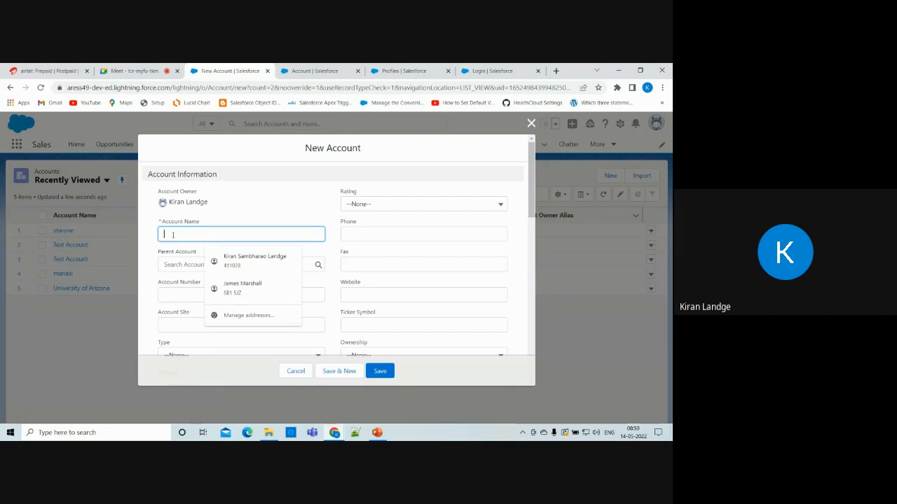
pyautogui.write('Test')
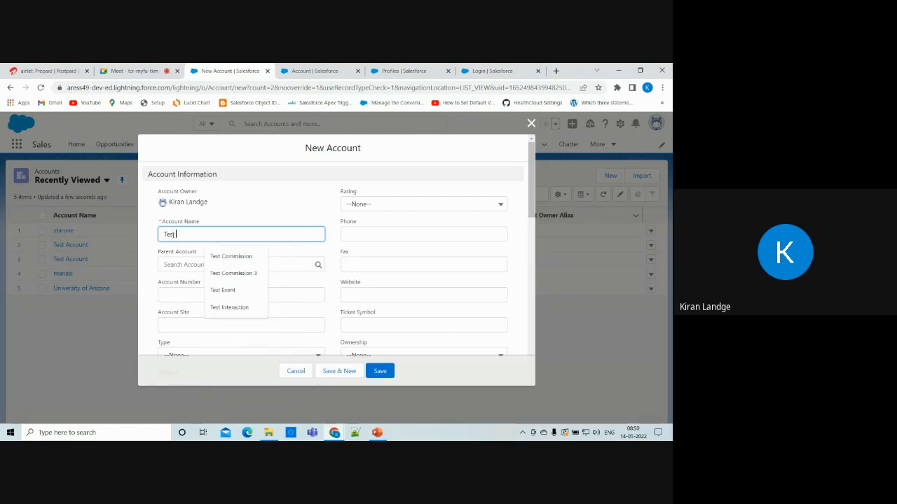
pyautogui.write(' Account')
pyautogui.scroll(-2, 173, 235)
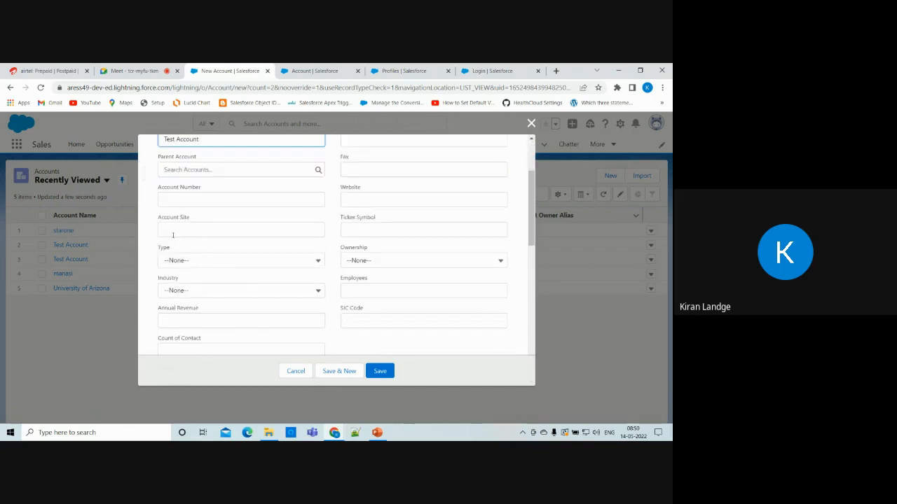
pyautogui.click(217, 199)
pyautogui.write('1233')
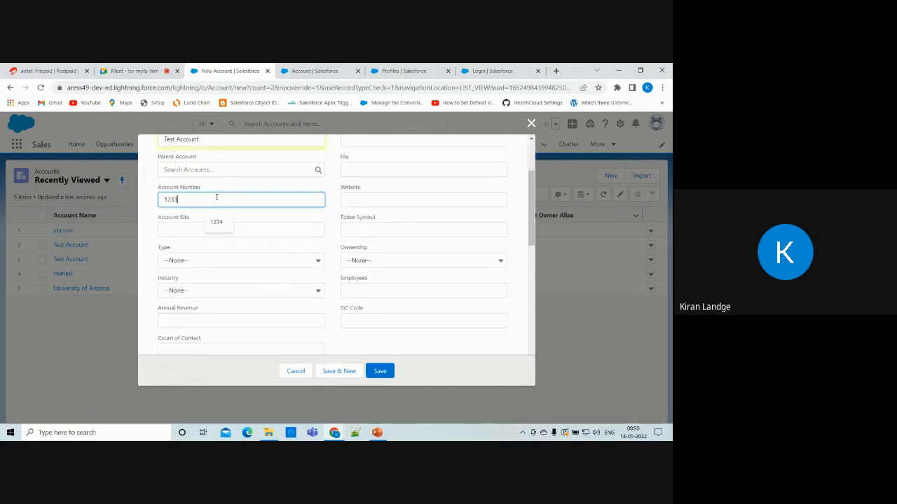
pyautogui.write('4')
pyautogui.scroll(-2, 280, 332)
pyautogui.scroll(5, 279, 233)
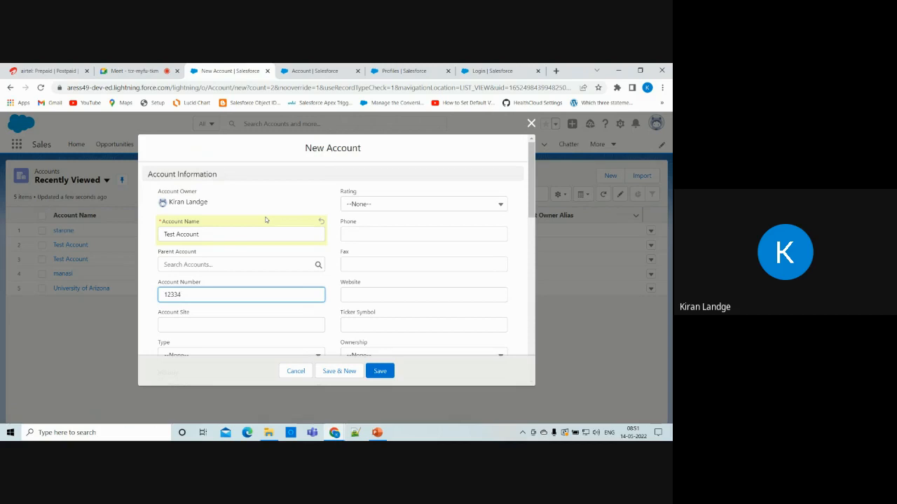
pyautogui.scroll(-5, 267, 220)
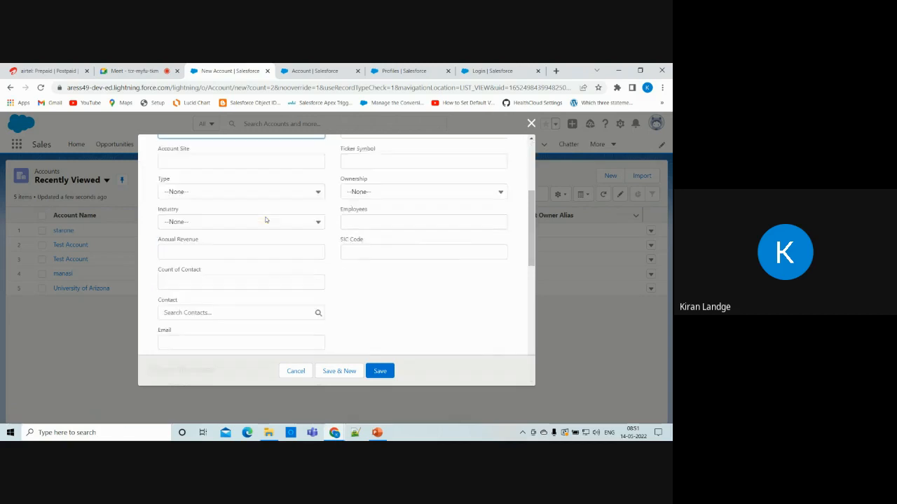
pyautogui.scroll(-5, 273, 242)
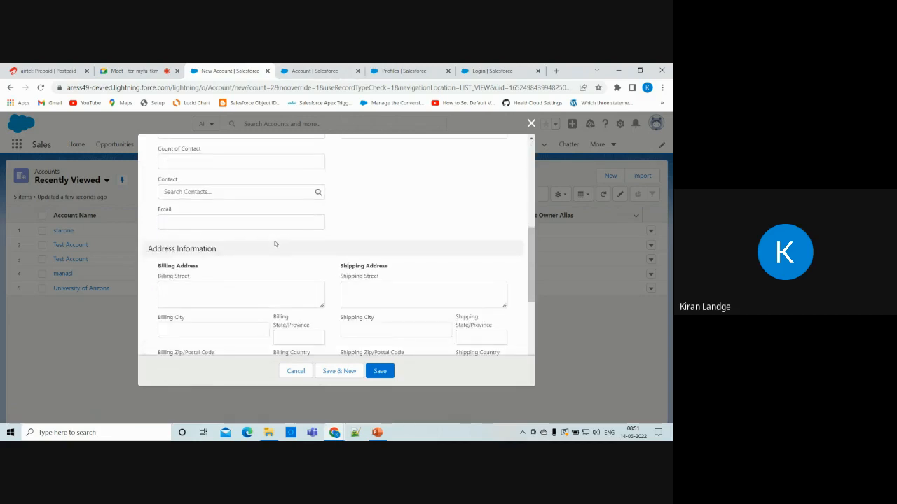
# Save the Test Account, then scroll its Details down to Email and begin editing it.
pyautogui.click(380, 372)
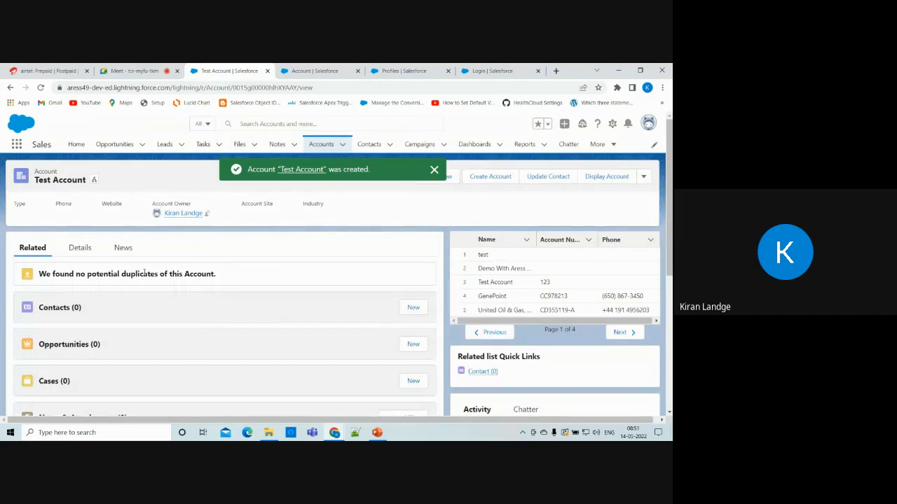
pyautogui.click(77, 247)
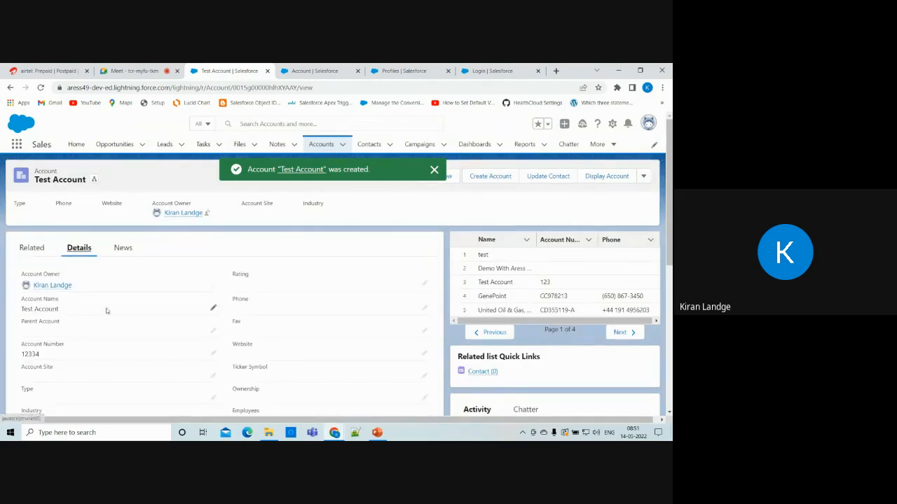
pyautogui.scroll(-2, 49, 326)
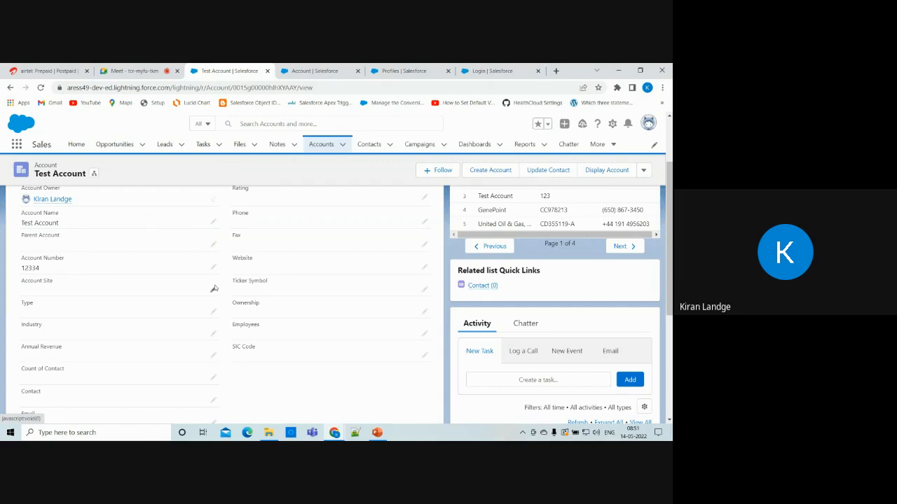
pyautogui.scroll(2, 283, 280)
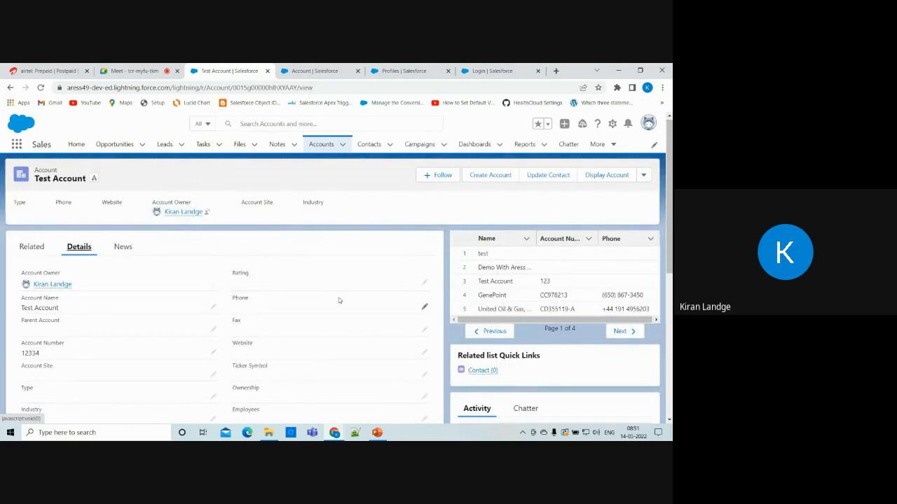
pyautogui.scroll(-3, 339, 300)
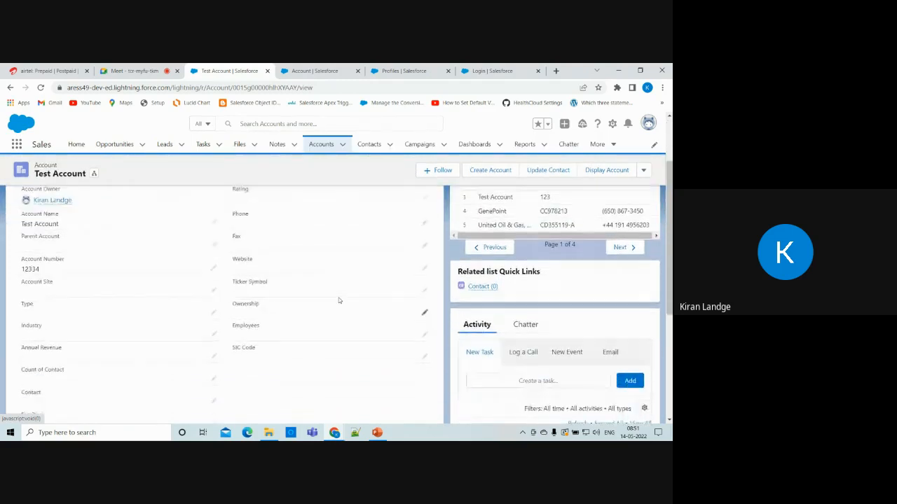
pyautogui.scroll(-1, 175, 323)
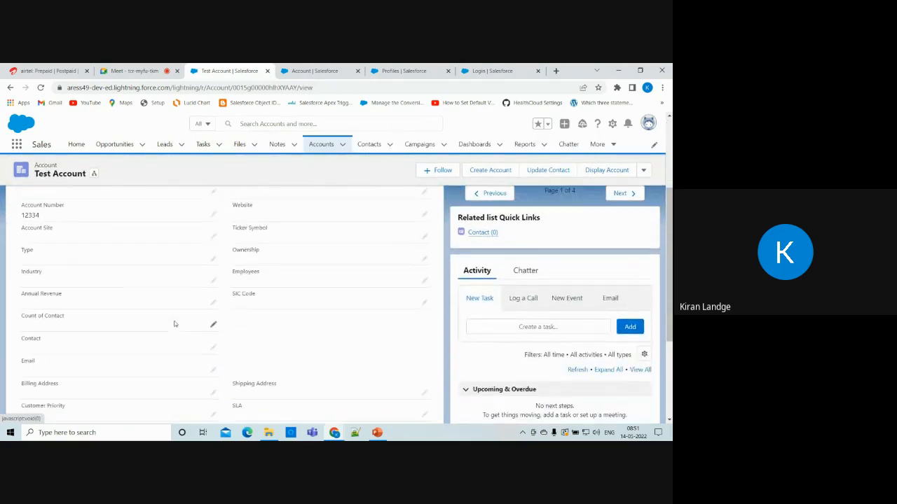
pyautogui.scroll(-1, 176, 308)
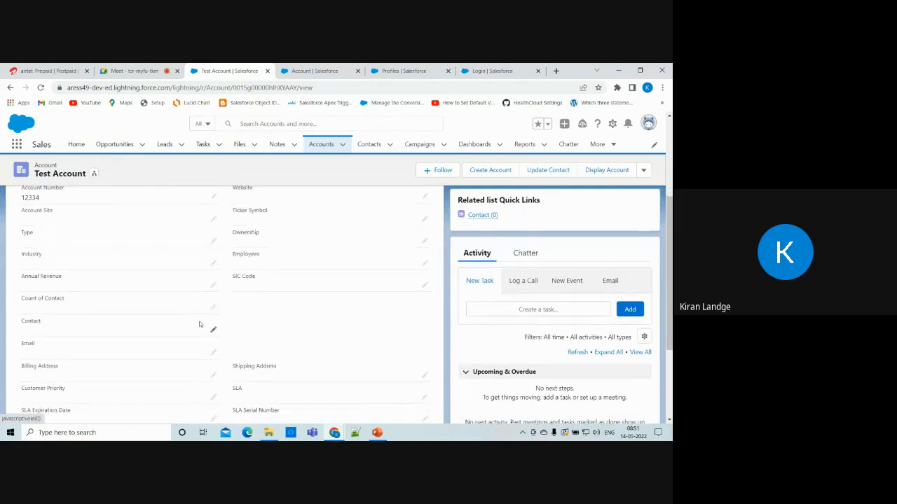
pyautogui.click(214, 355)
pyautogui.click(138, 353)
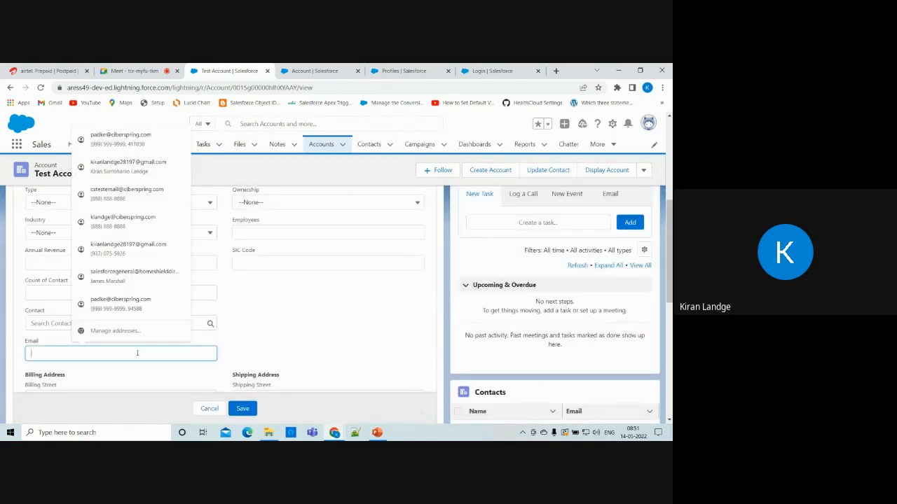
pyautogui.write('test')
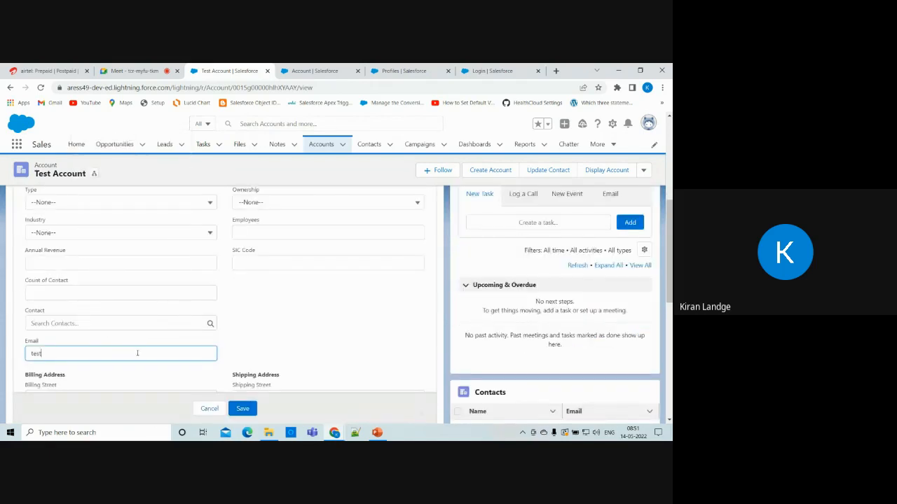
pyautogui.write('@gmail.com')
pyautogui.click(242, 408)
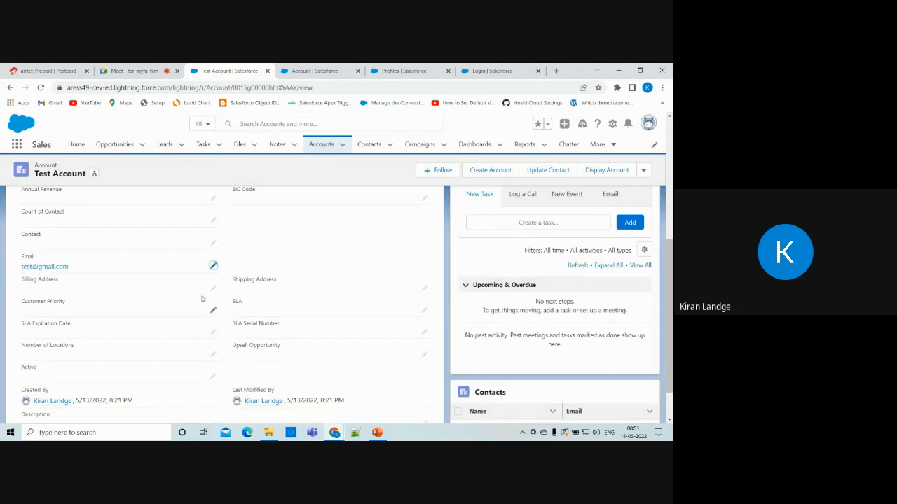
pyautogui.scroll(3, 79, 308)
pyautogui.scroll(3, 336, 284)
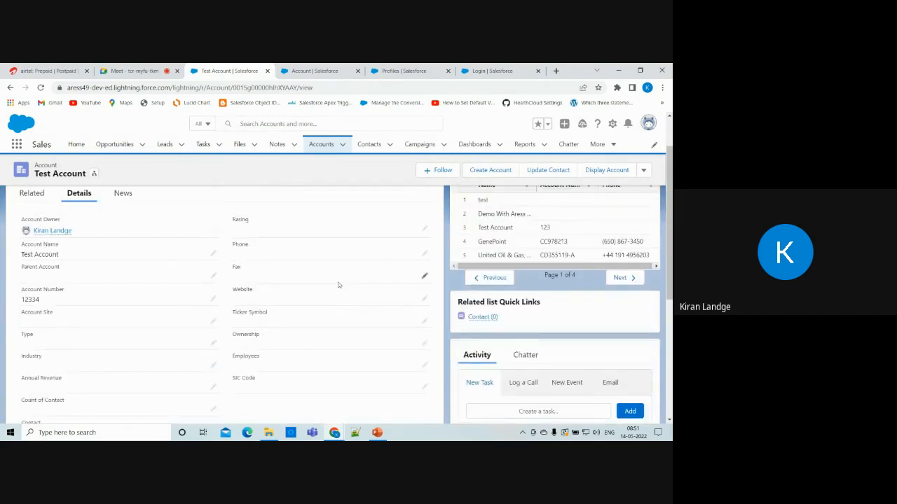
pyautogui.scroll(-2, 337, 284)
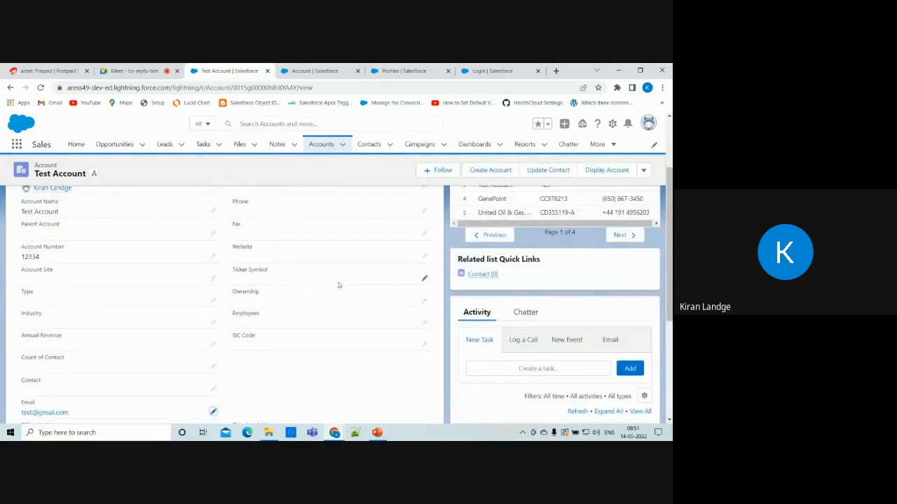
pyautogui.scroll(2, 338, 284)
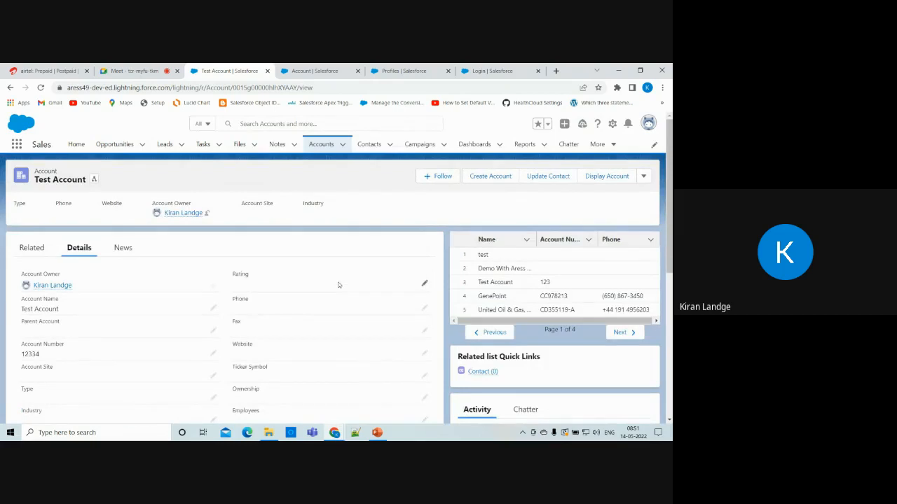
pyautogui.scroll(-2, 338, 284)
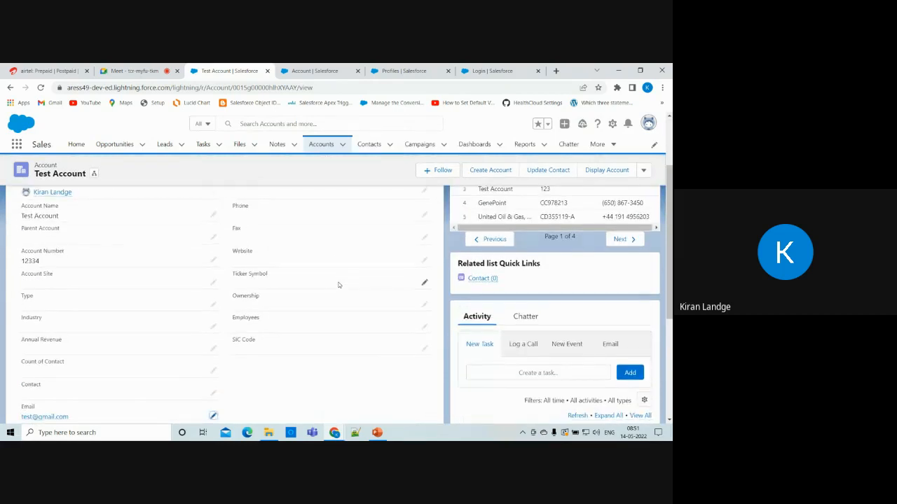
# Choose Agriculture from the Industry picklist and save the Test Account.
pyautogui.click(213, 335)
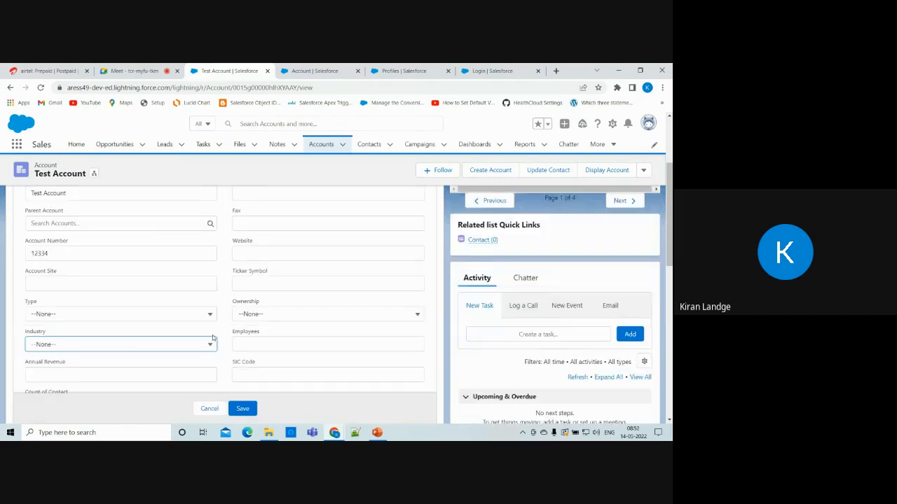
pyautogui.click(130, 346)
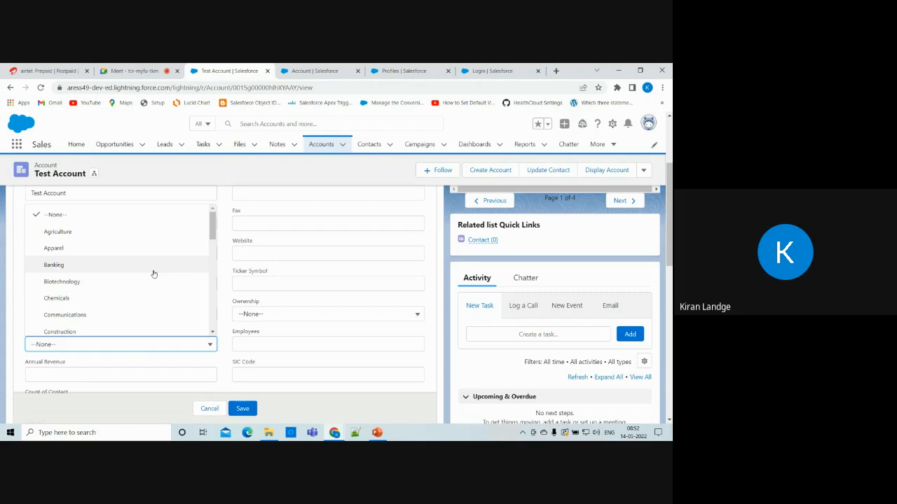
pyautogui.click(66, 236)
pyautogui.scroll(-2, 91, 297)
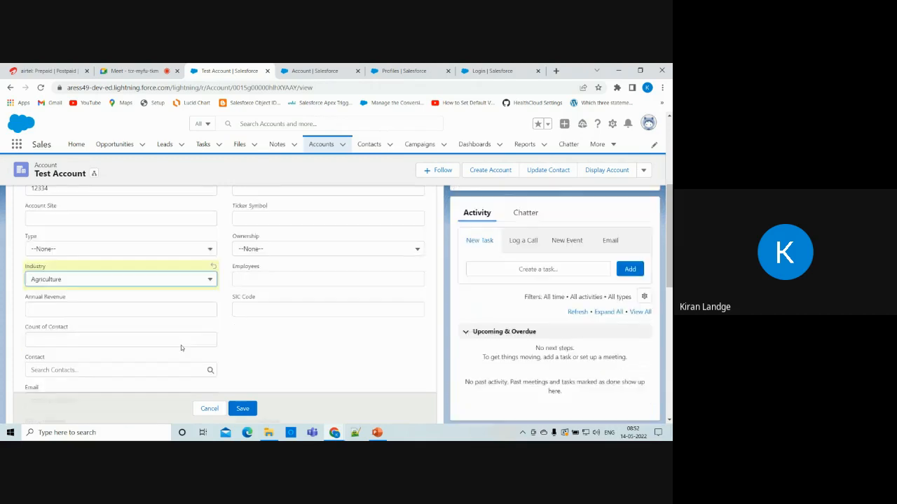
pyautogui.click(241, 408)
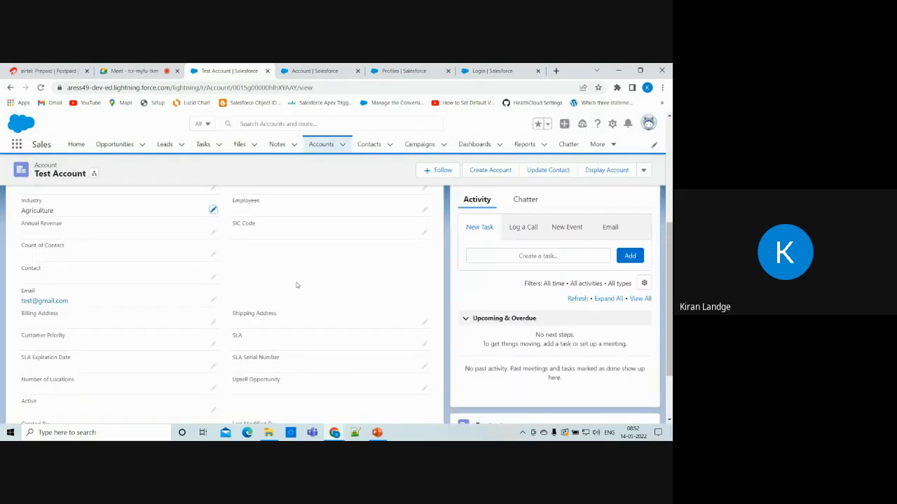
pyautogui.scroll(1, 227, 269)
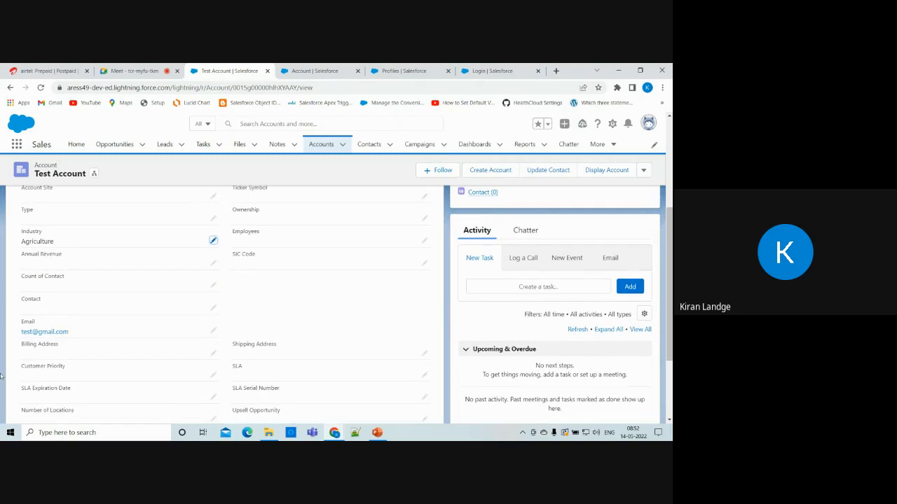
pyautogui.scroll(1, 360, 314)
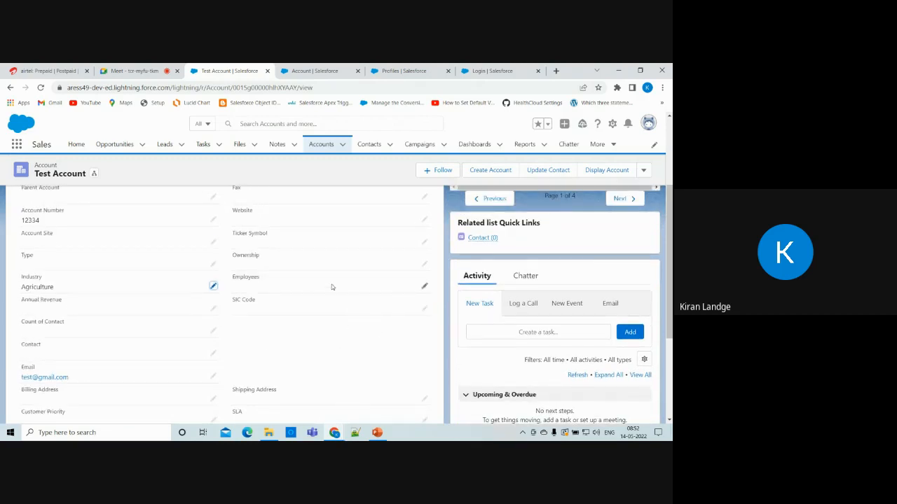
pyautogui.scroll(1, 332, 288)
pyautogui.scroll(-3, 332, 288)
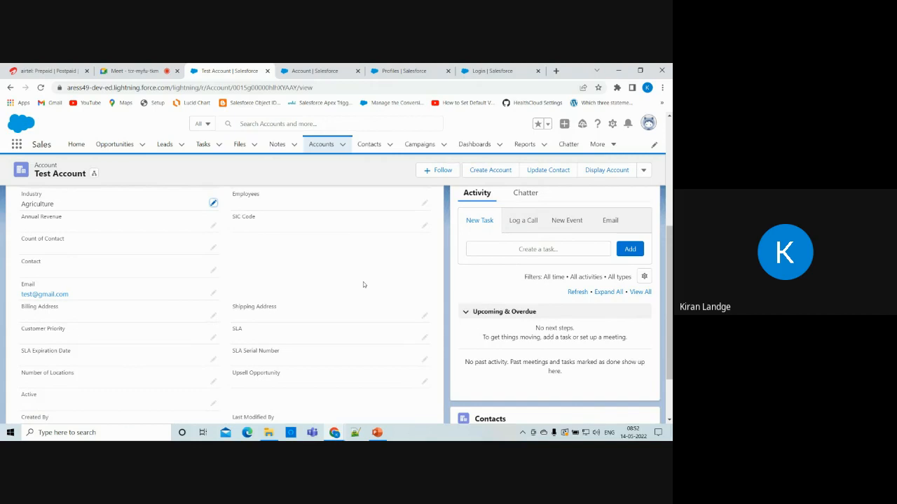
pyautogui.scroll(5, 344, 254)
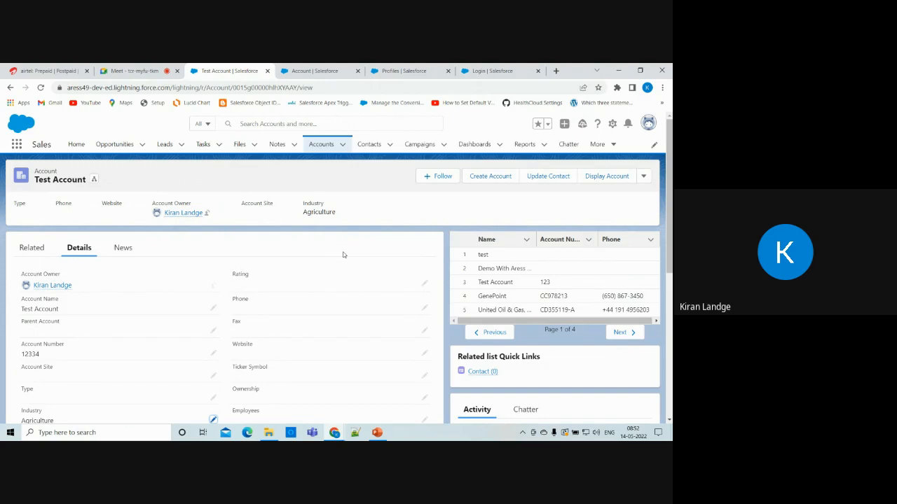
pyautogui.scroll(-3, 343, 254)
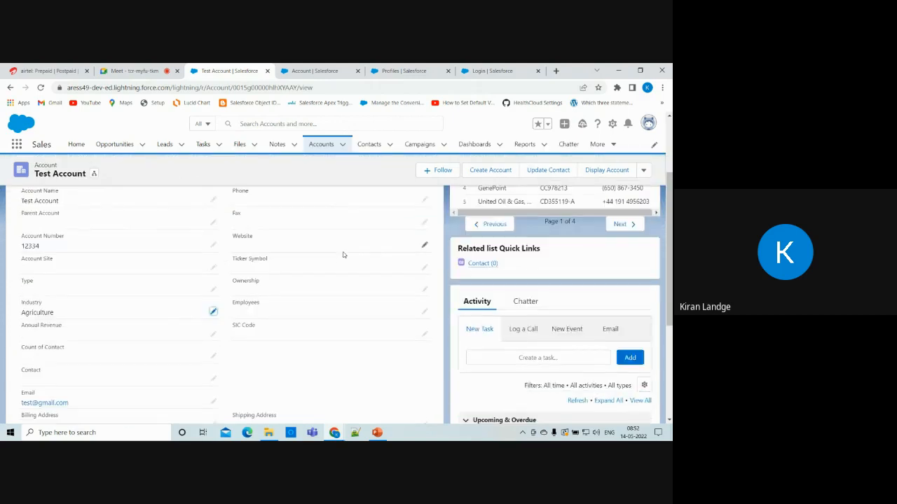
pyautogui.scroll(-2, 342, 255)
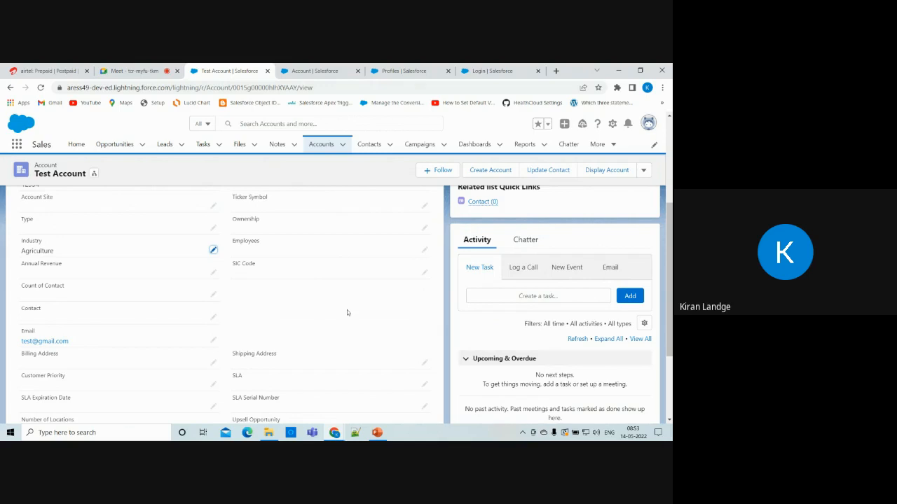
pyautogui.scroll(2, 346, 309)
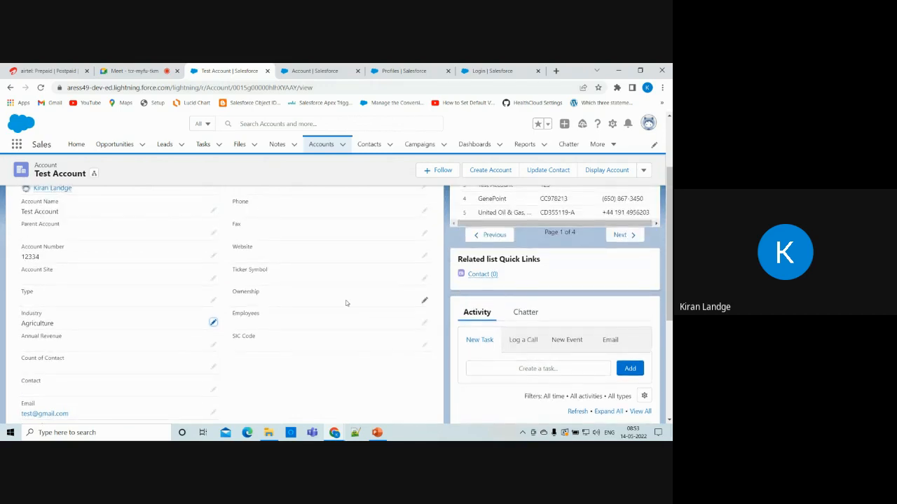
pyautogui.scroll(-2, 352, 315)
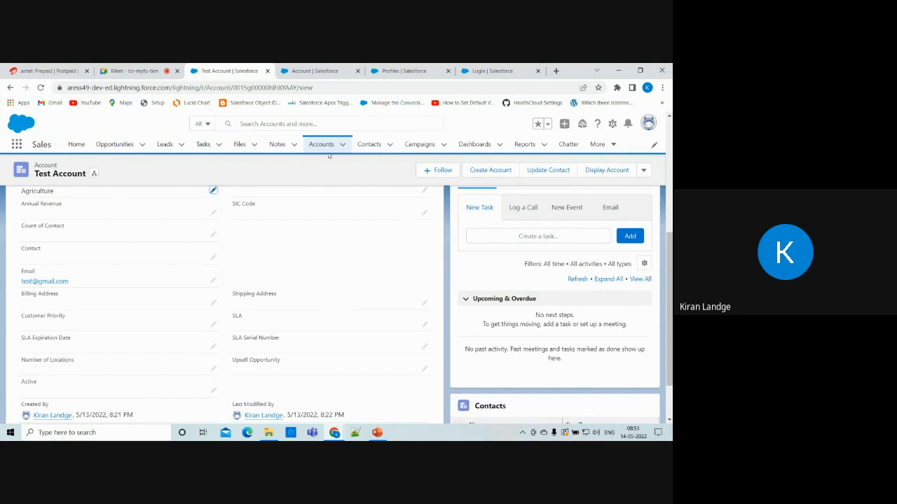
pyautogui.scroll(1, 282, 302)
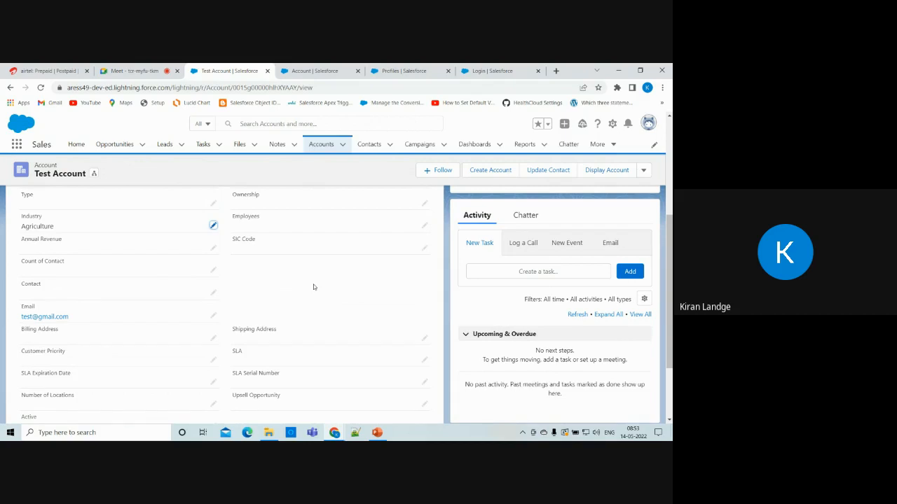
pyautogui.scroll(1, 313, 286)
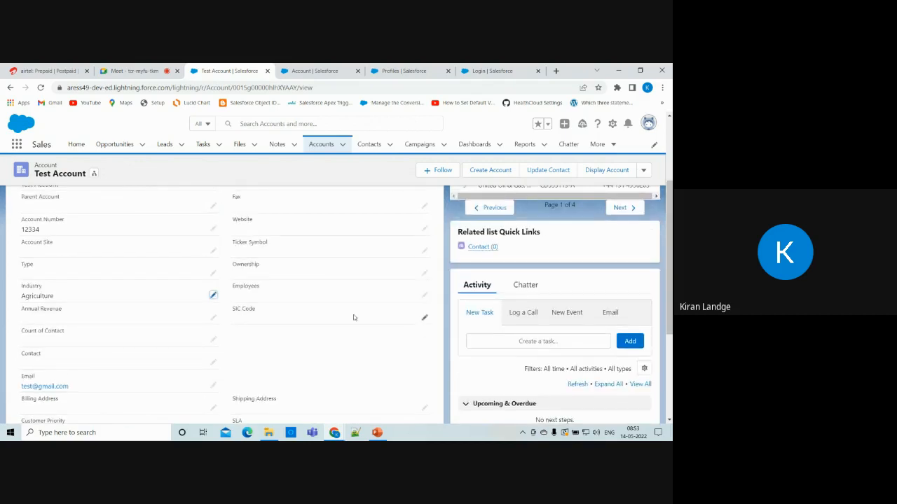
pyautogui.scroll(-1, 358, 318)
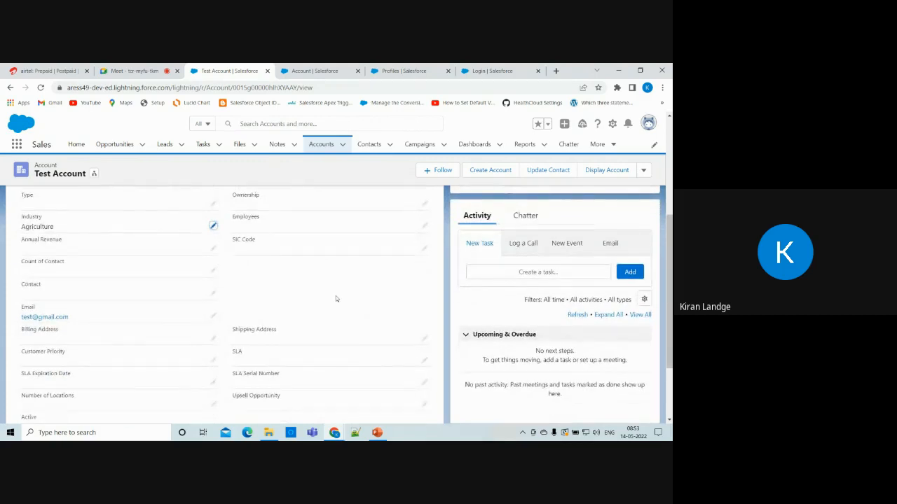
pyautogui.scroll(1, 336, 296)
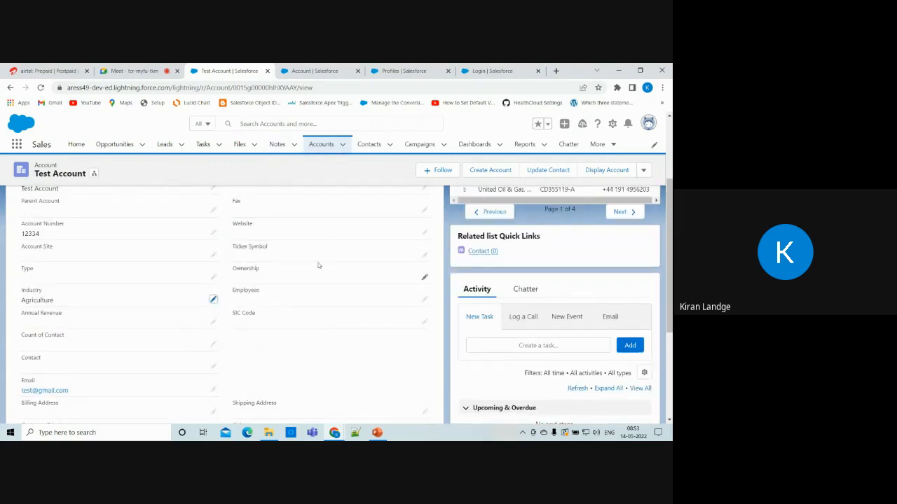
pyautogui.scroll(2, 318, 265)
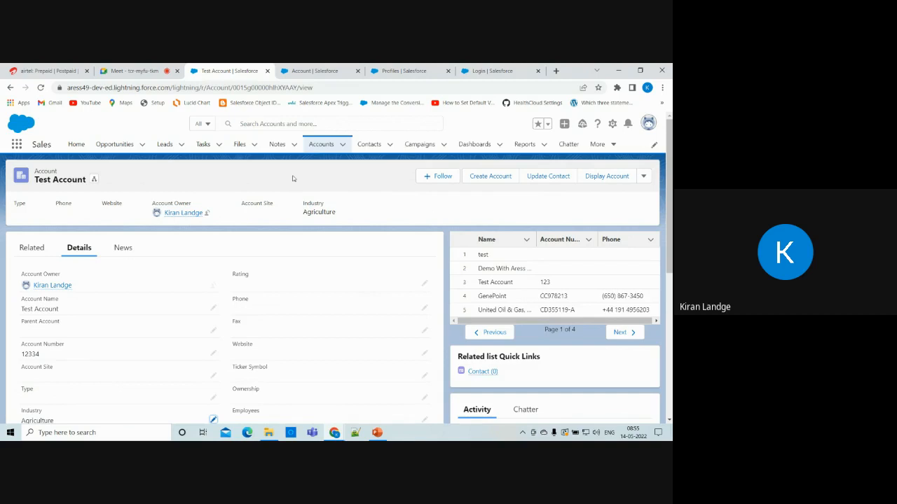
# Go to the Delphi Chemicals lead record from the Leads Recently Viewed list.
pyautogui.click(165, 144)
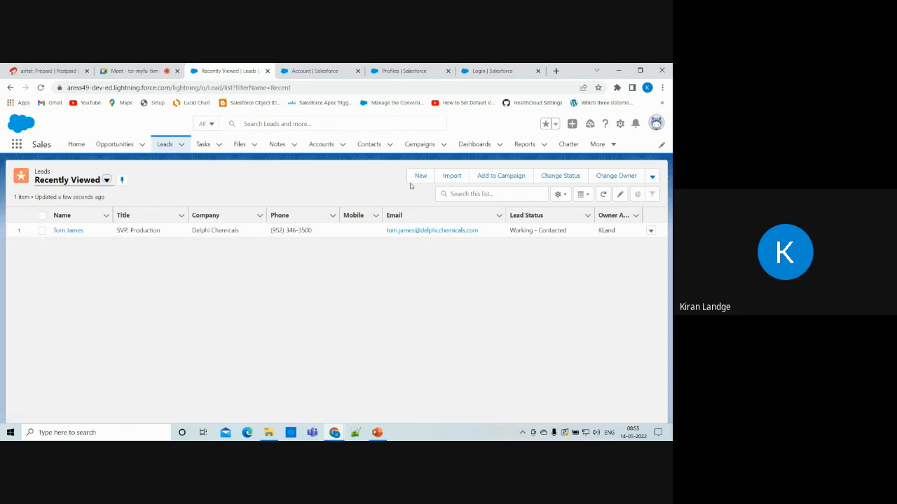
pyautogui.click(68, 230)
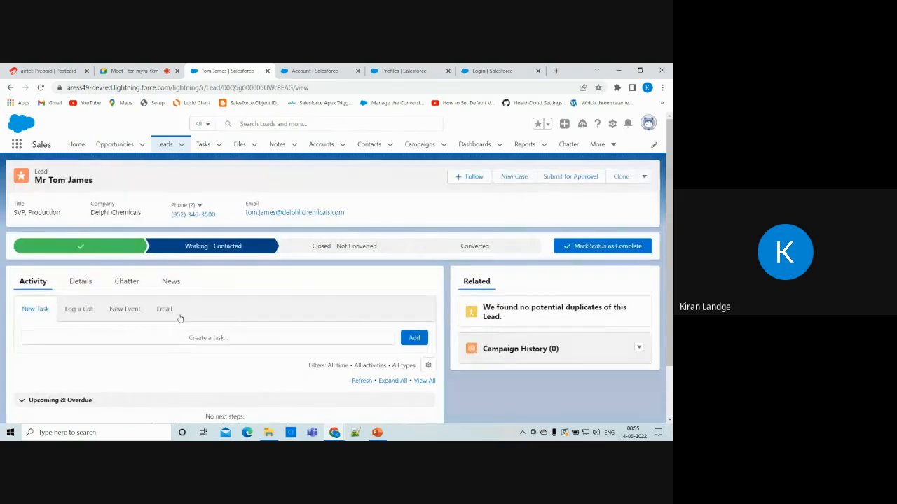
# Show the lead's Details tab and scroll through its fields down to the Address.
pyautogui.scroll(-2, 178, 316)
pyautogui.scroll(1, 178, 316)
pyautogui.click(73, 265)
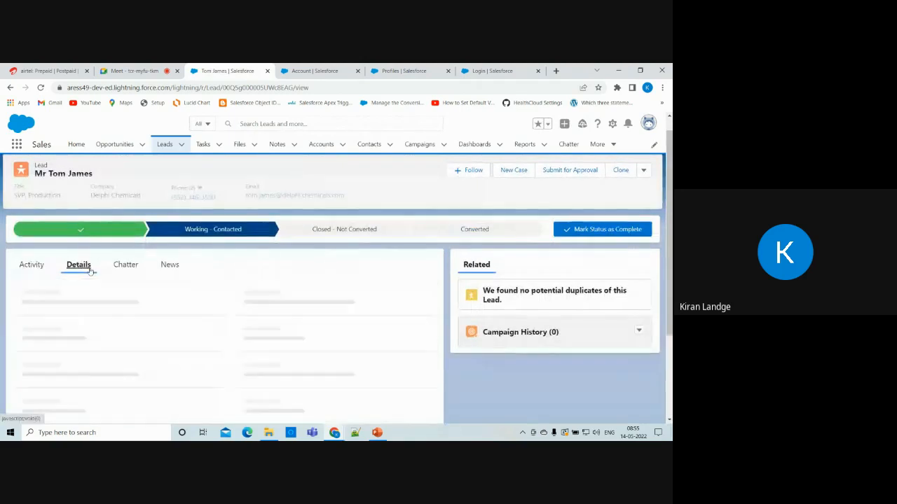
pyautogui.scroll(-2, 291, 335)
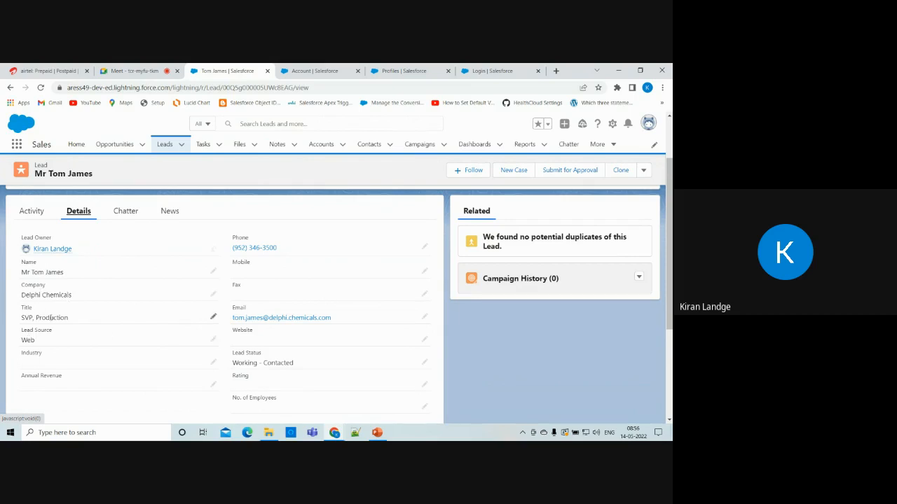
pyautogui.scroll(-1, 73, 342)
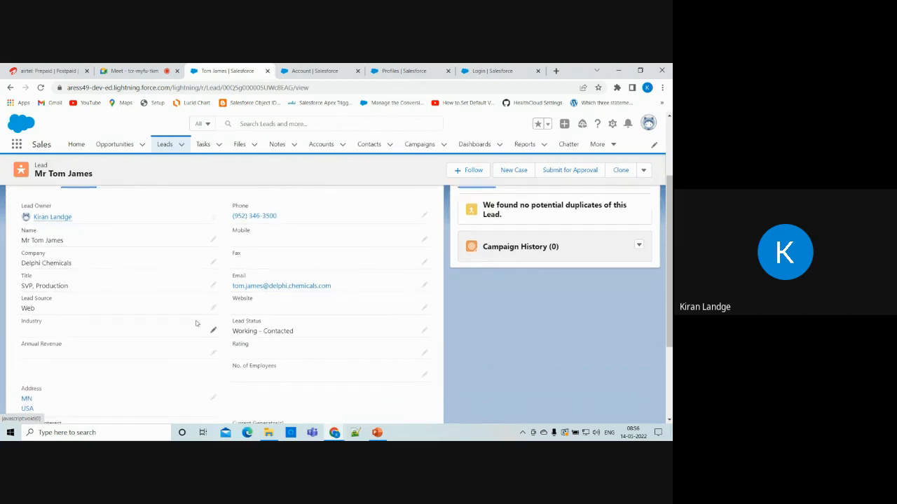
pyautogui.click(214, 309)
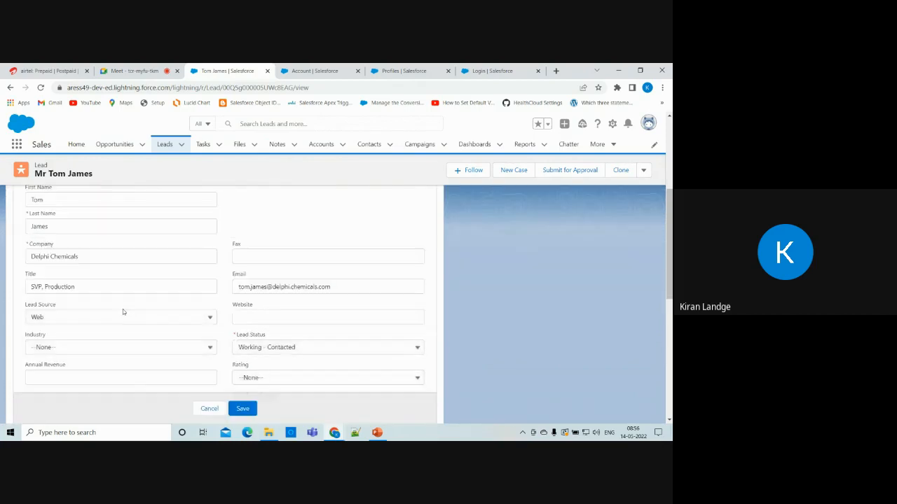
pyautogui.click(117, 317)
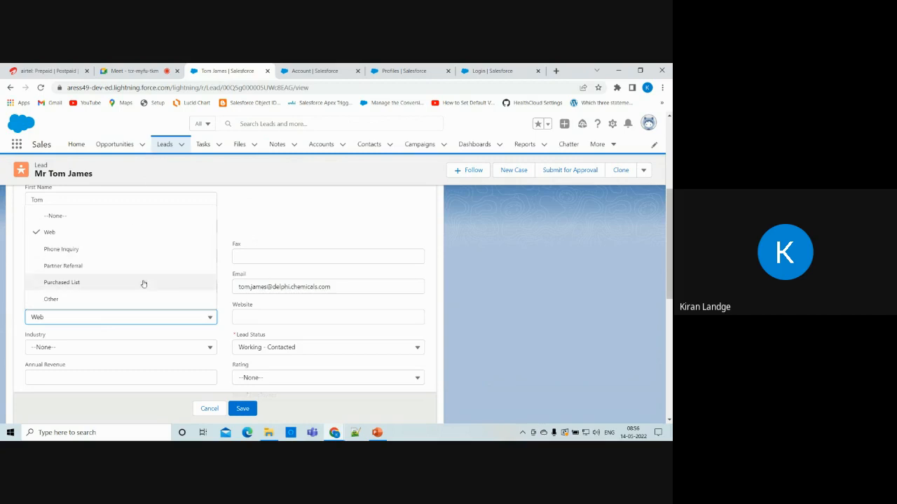
pyautogui.click(208, 409)
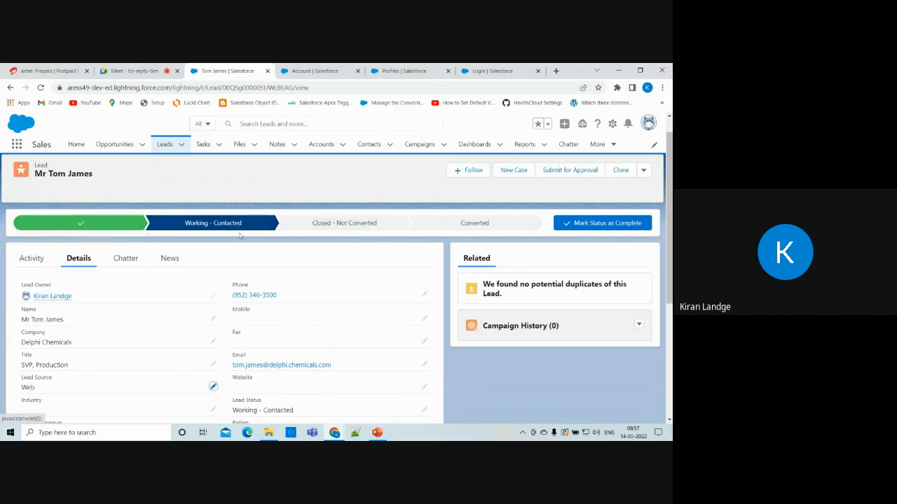
pyautogui.scroll(-2, 190, 339)
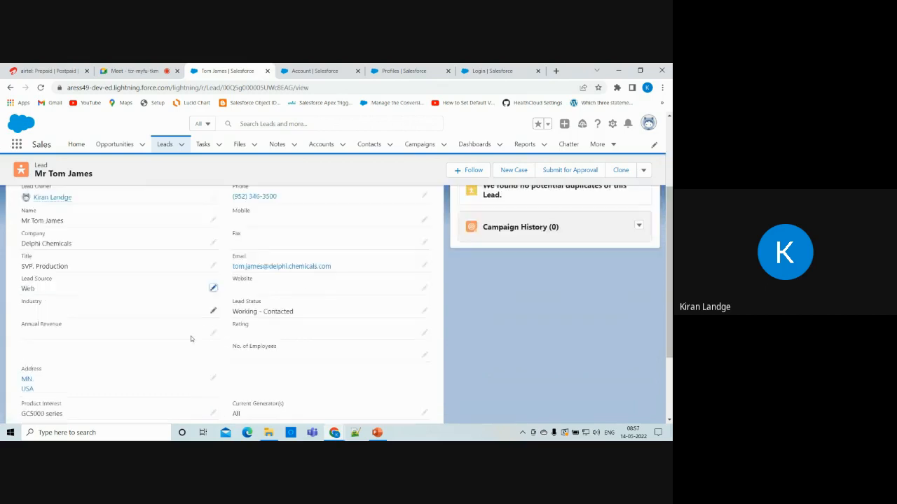
pyautogui.scroll(-2, 191, 339)
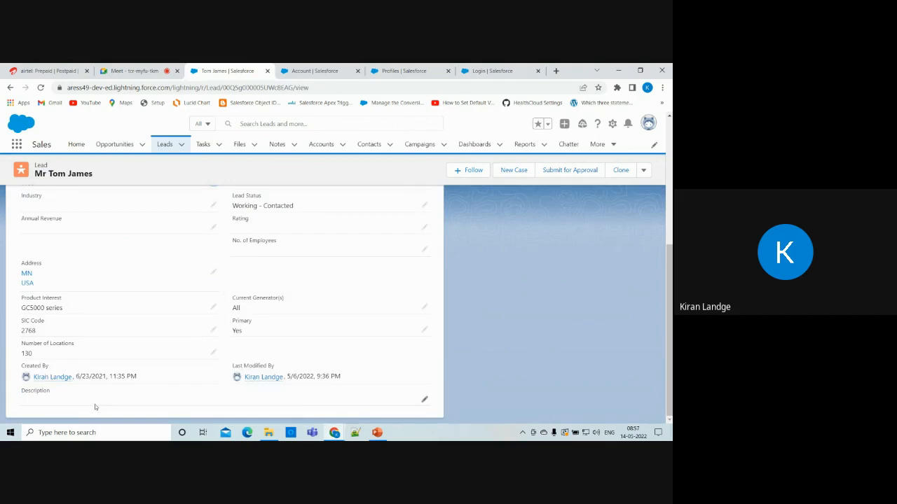
pyautogui.scroll(4, 95, 404)
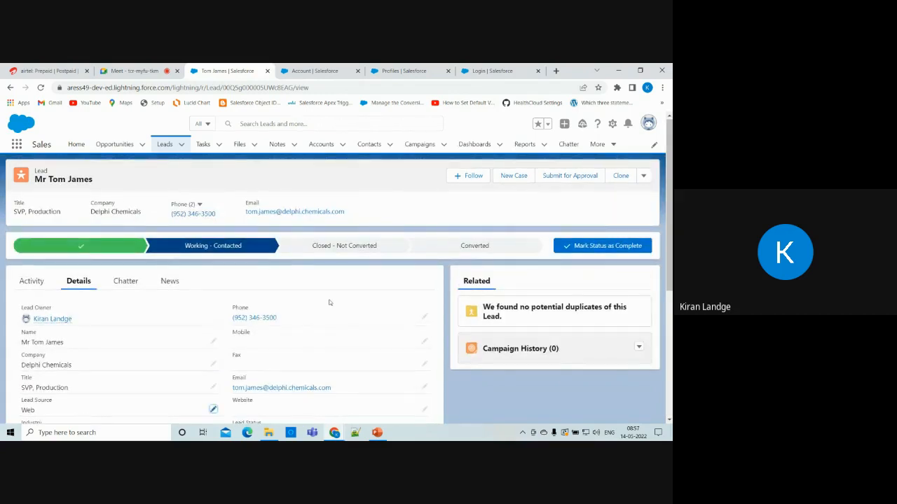
pyautogui.scroll(-5, 329, 302)
pyautogui.scroll(5, 287, 301)
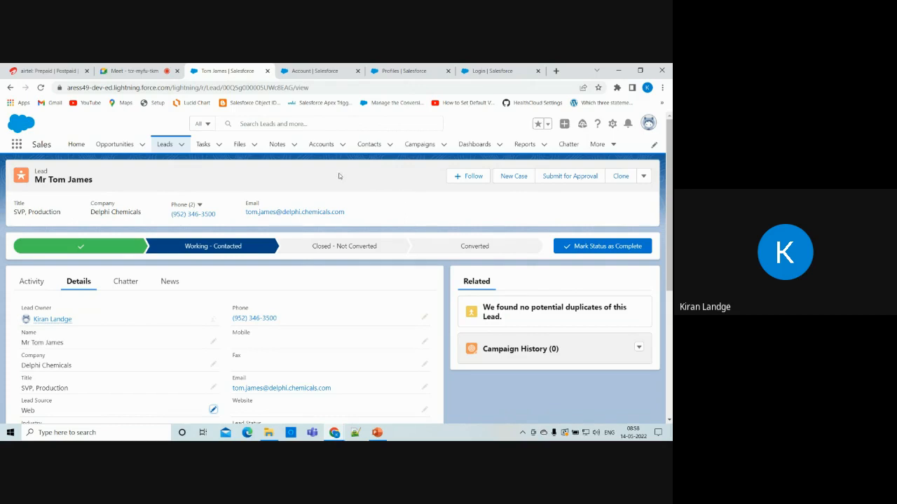
pyautogui.scroll(-1, 336, 326)
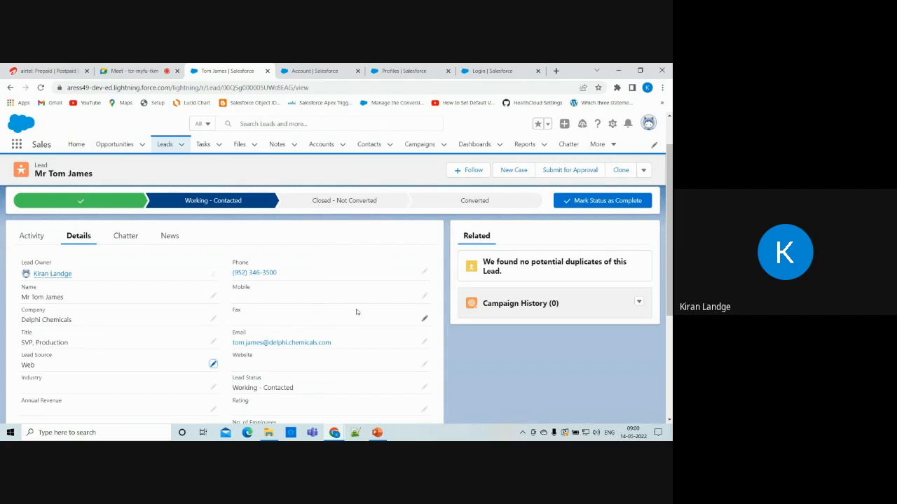
pyautogui.click(116, 149)
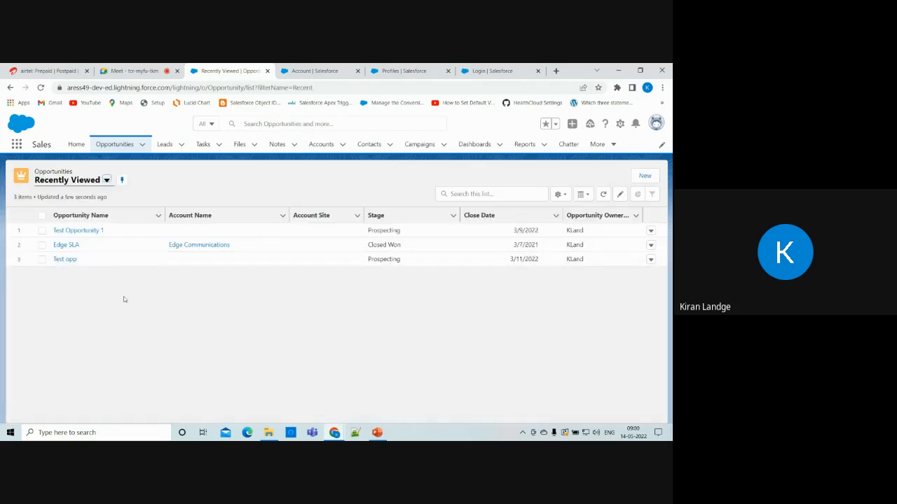
pyautogui.click(165, 144)
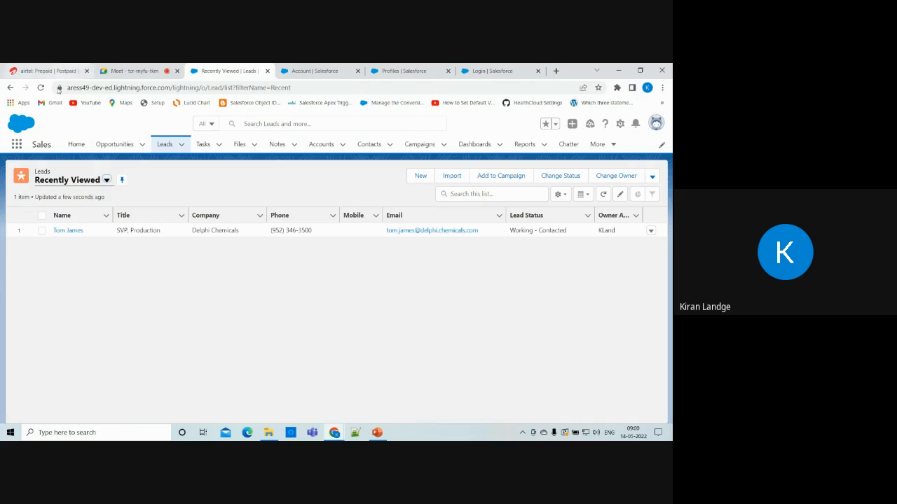
pyautogui.click(66, 229)
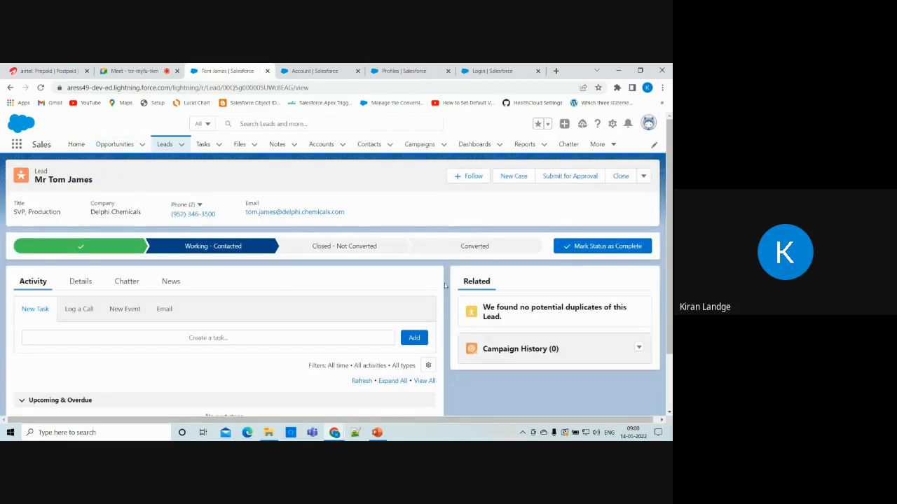
# Mark Converted on the lead's path, preview the Convert Lead form, then close it unconverted.
pyautogui.click(508, 251)
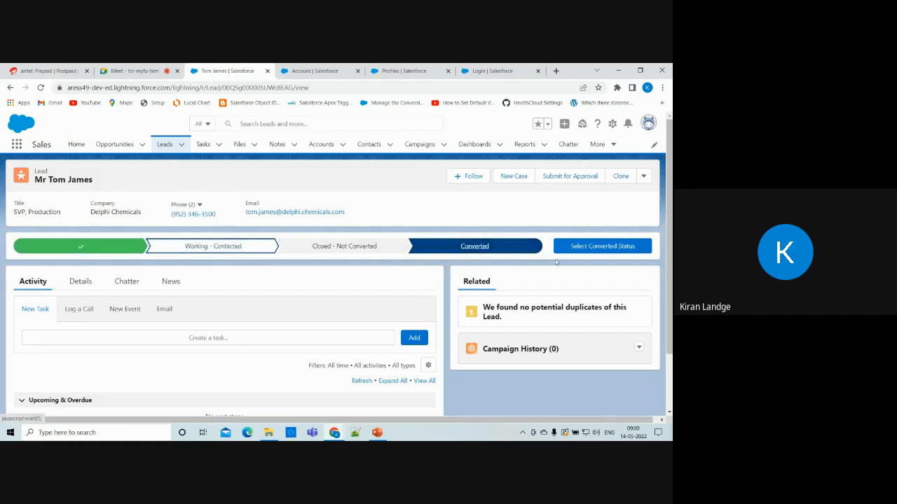
pyautogui.click(620, 248)
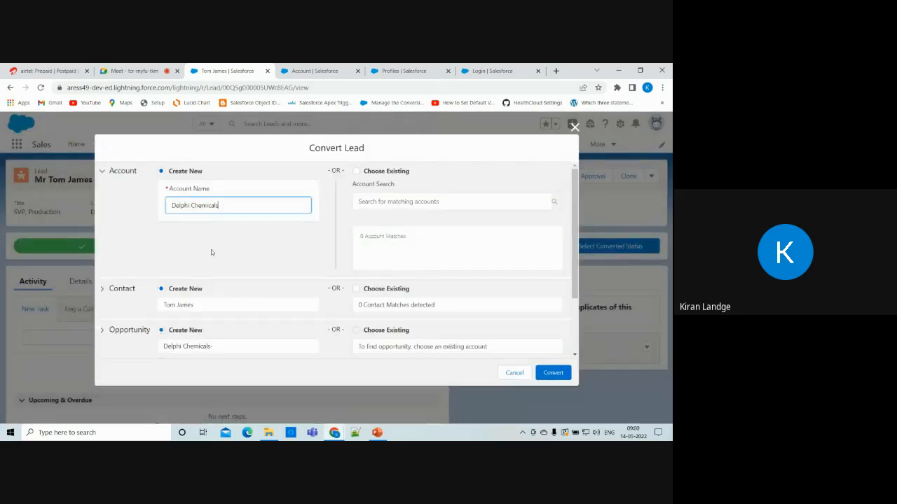
pyautogui.scroll(-1, 211, 250)
pyautogui.scroll(1, 211, 250)
pyautogui.scroll(-2, 217, 253)
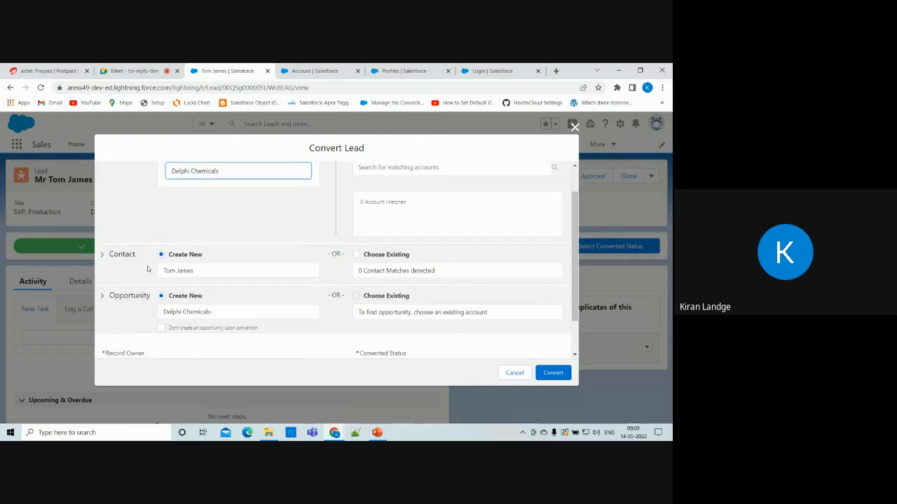
pyautogui.scroll(-3, 240, 300)
pyautogui.scroll(5, 240, 301)
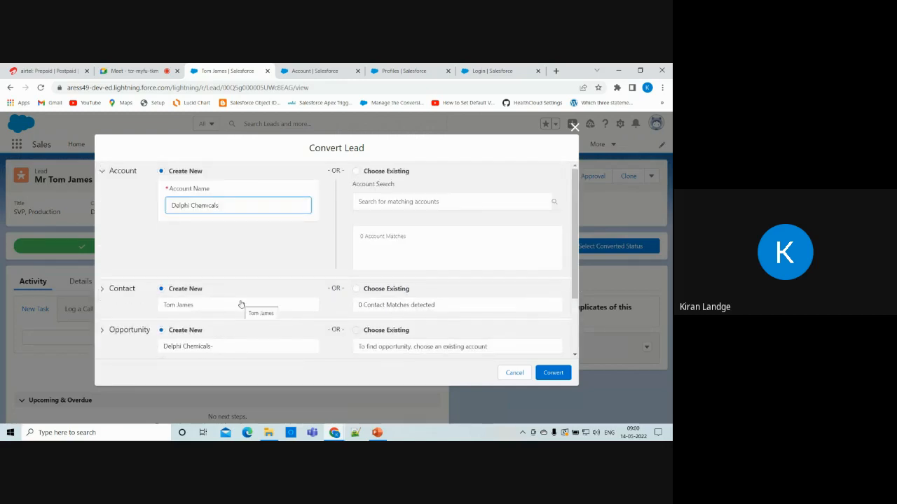
pyautogui.click(574, 128)
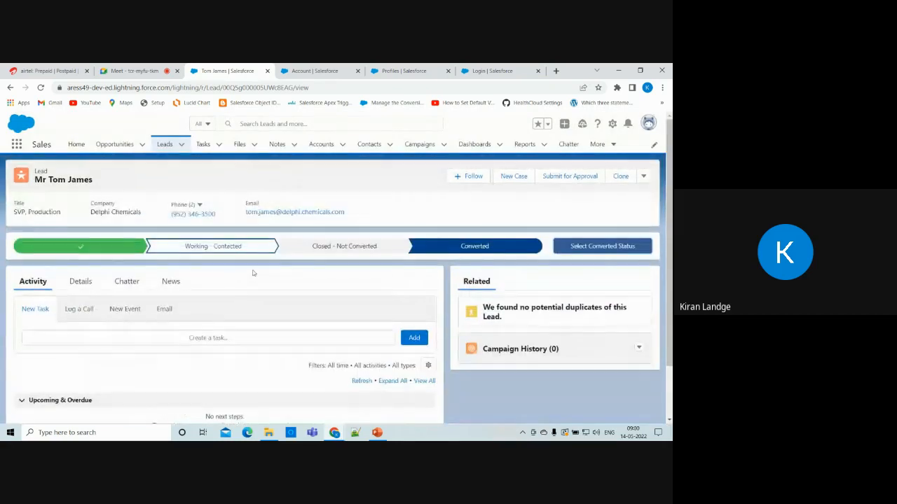
# Bring back the Convert Lead form from the lead's Details with Select Converted Status.
pyautogui.click(73, 291)
pyautogui.scroll(-1, 94, 346)
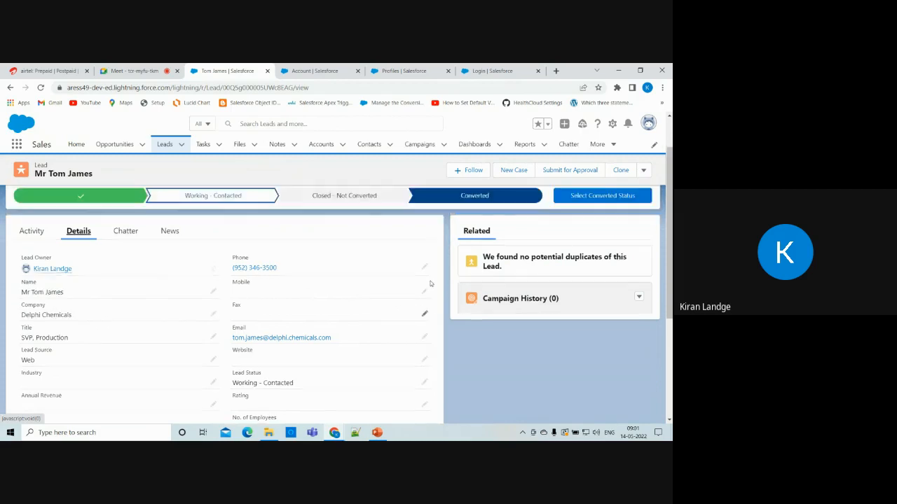
pyautogui.click(576, 251)
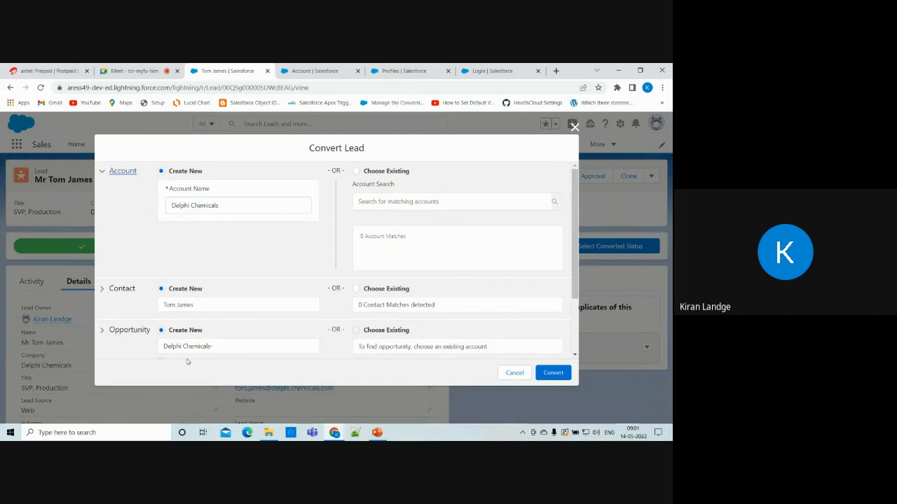
# Append the lead's first name to the Delphi Chemicals opportunity name and convert the lead.
pyautogui.scroll(-2, 187, 361)
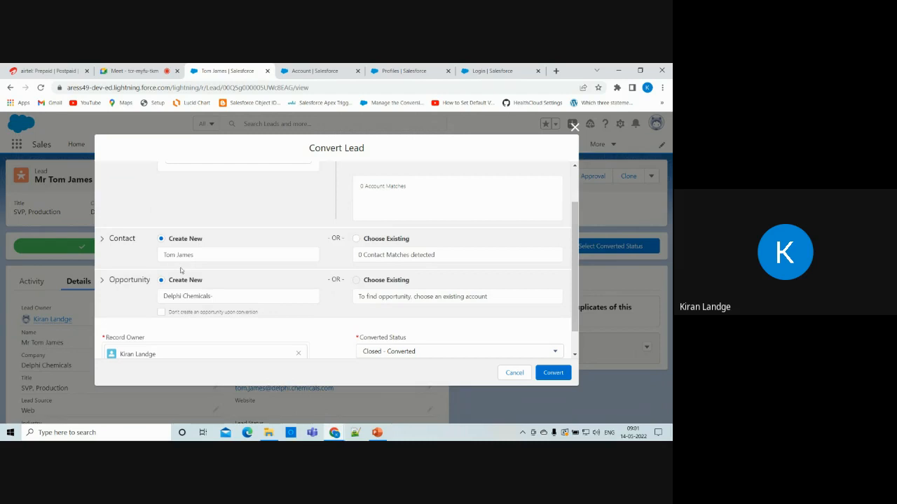
pyautogui.click(229, 295)
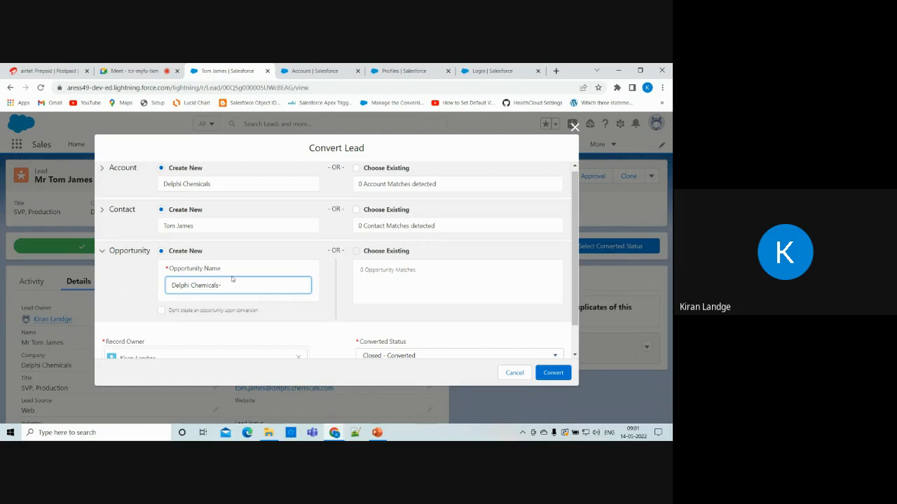
pyautogui.write('om')
pyautogui.scroll(-1, 480, 284)
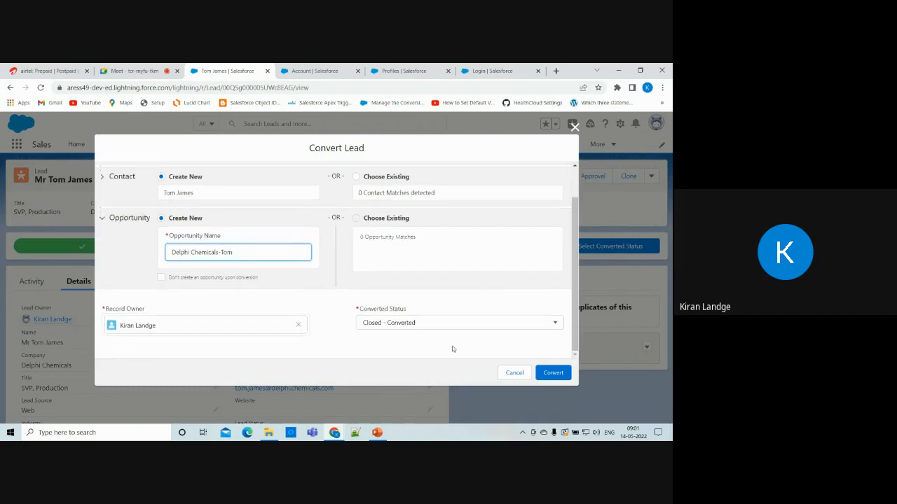
pyautogui.click(552, 377)
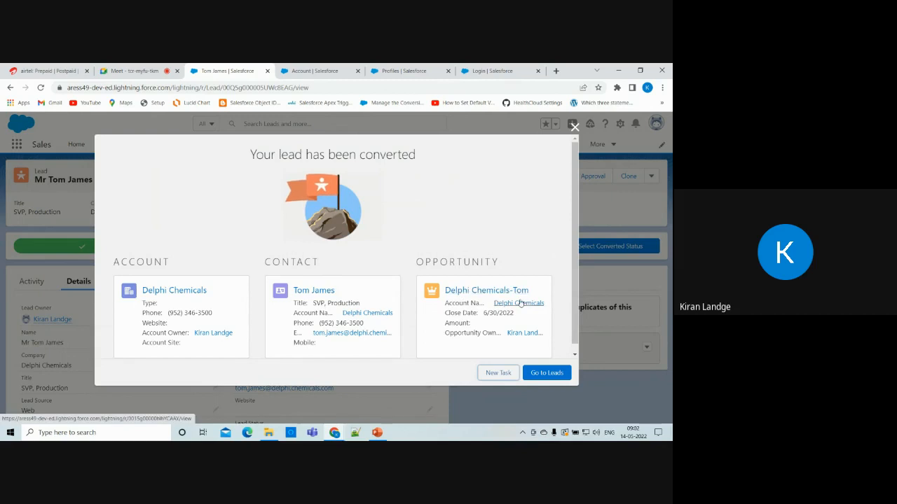
# Open the new Delphi Chemicals opportunity from the conversion confirmation dialog.
pyautogui.click(479, 290)
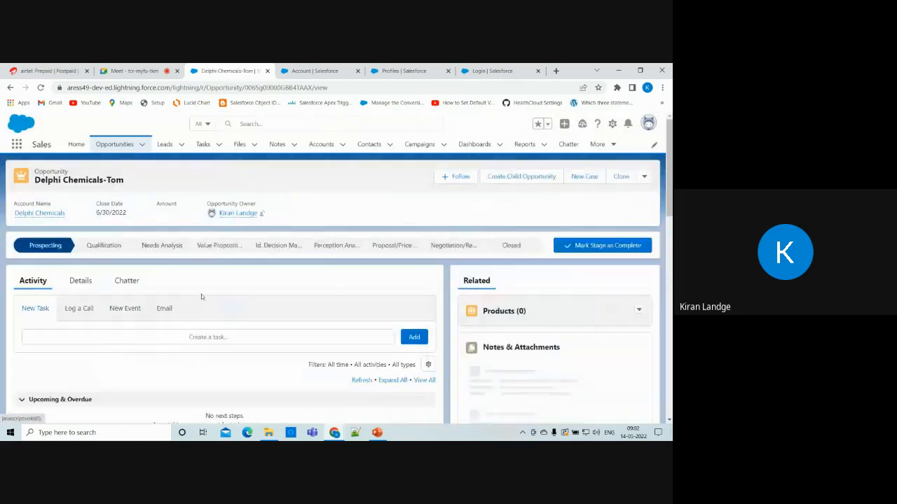
# Show the opportunity's Details section and scroll through its fields.
pyautogui.scroll(-1, 140, 273)
pyautogui.click(80, 228)
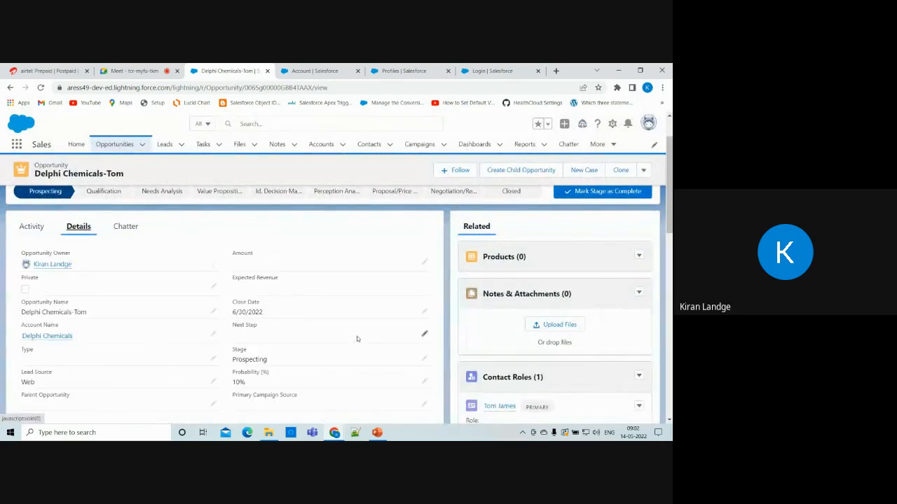
pyautogui.scroll(-1, 358, 339)
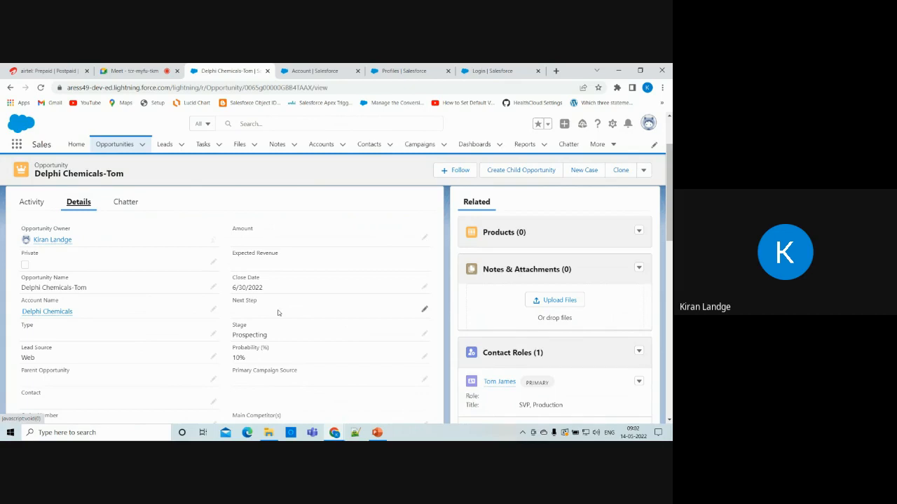
# Glance at the Account fields page, then return to the Delphi Chemicals opportunity and review its details.
pyautogui.click(320, 71)
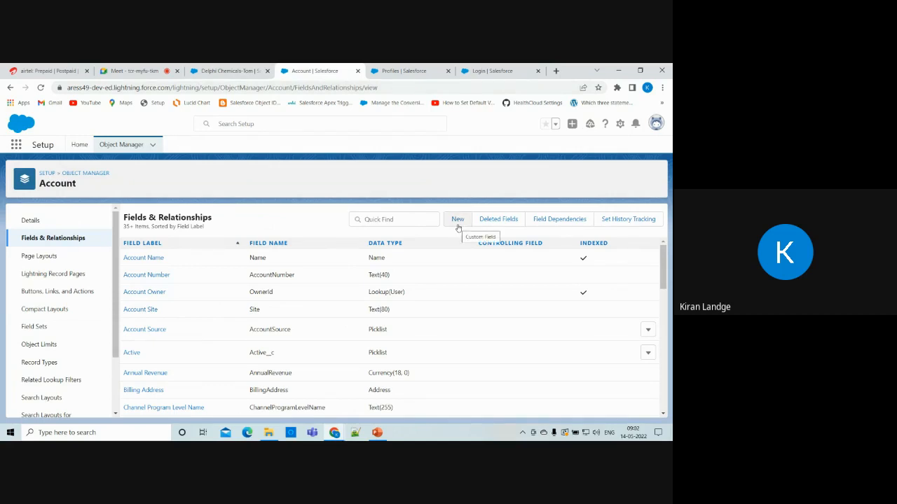
pyautogui.click(222, 71)
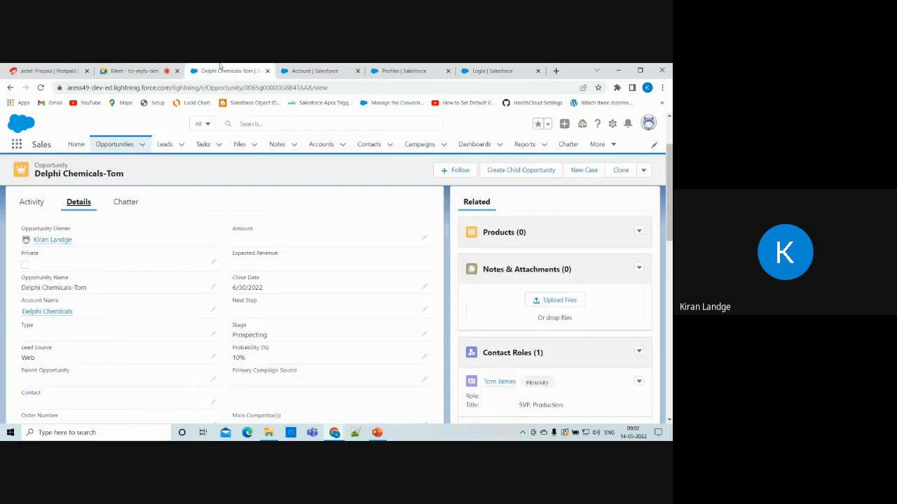
pyautogui.scroll(-1, 334, 282)
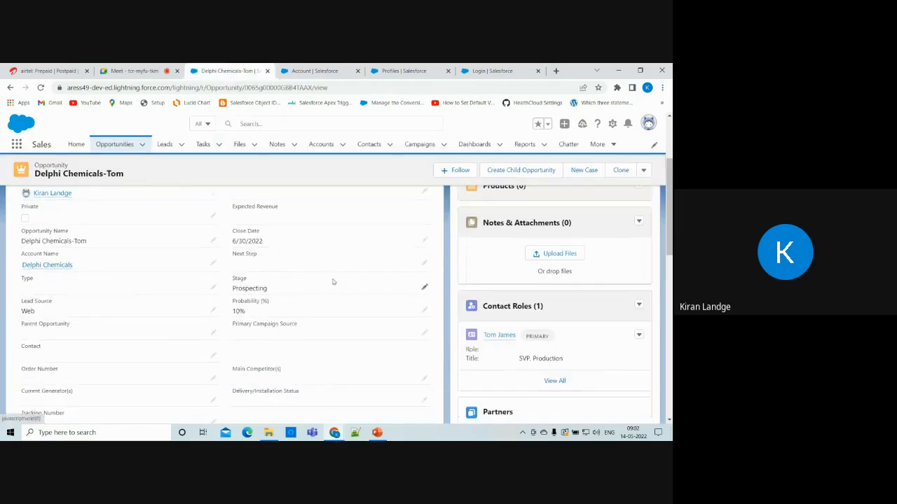
pyautogui.scroll(1, 333, 282)
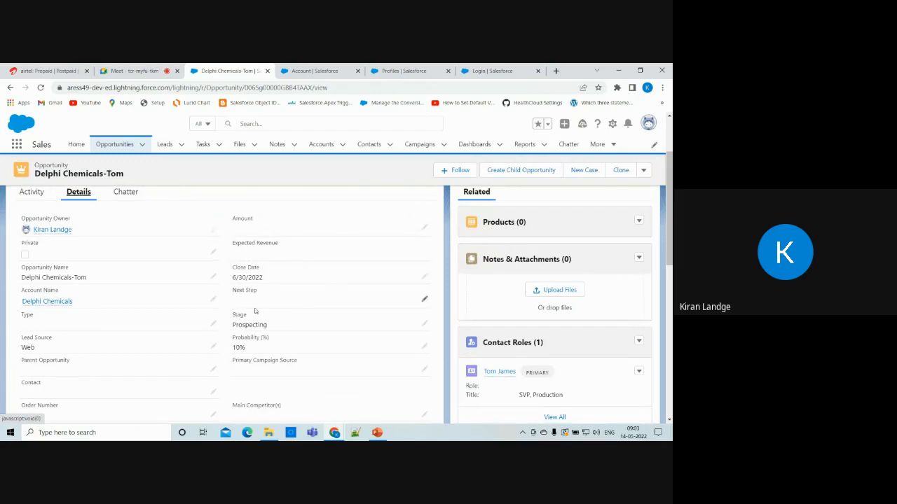
pyautogui.scroll(-1, 255, 311)
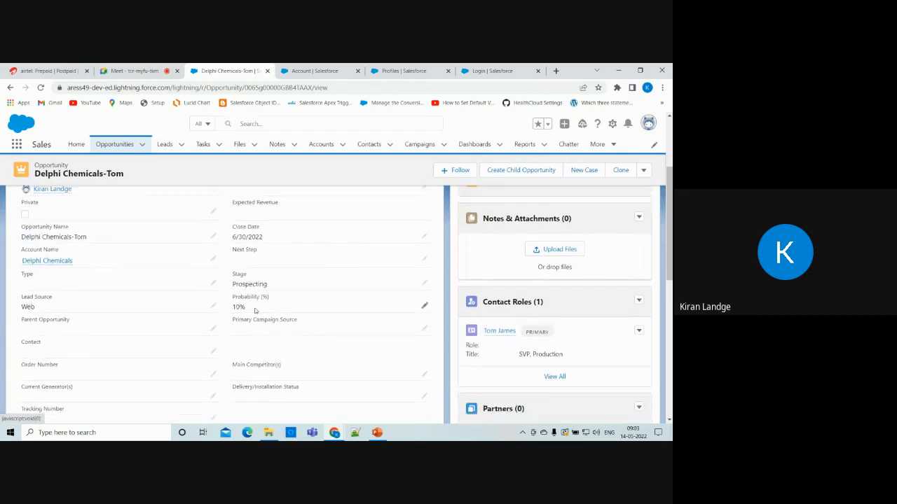
pyautogui.scroll(1, 255, 311)
pyautogui.scroll(1, 145, 294)
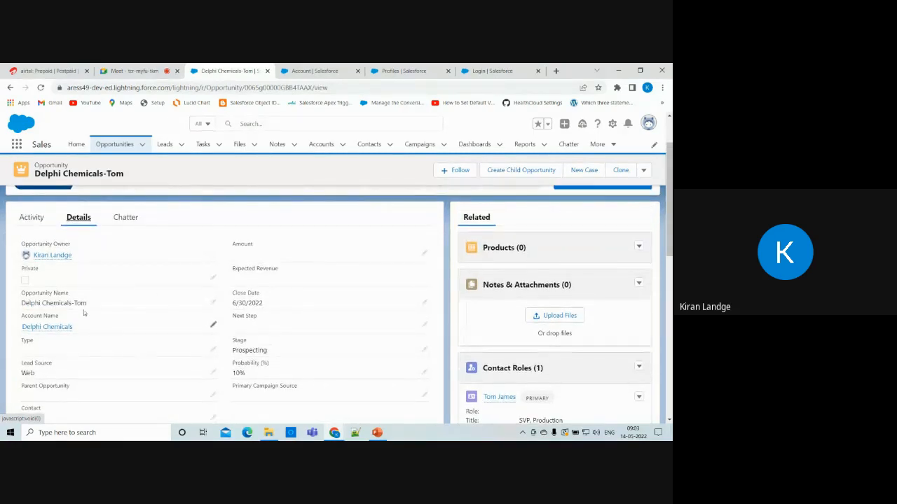
pyautogui.scroll(-1, 91, 319)
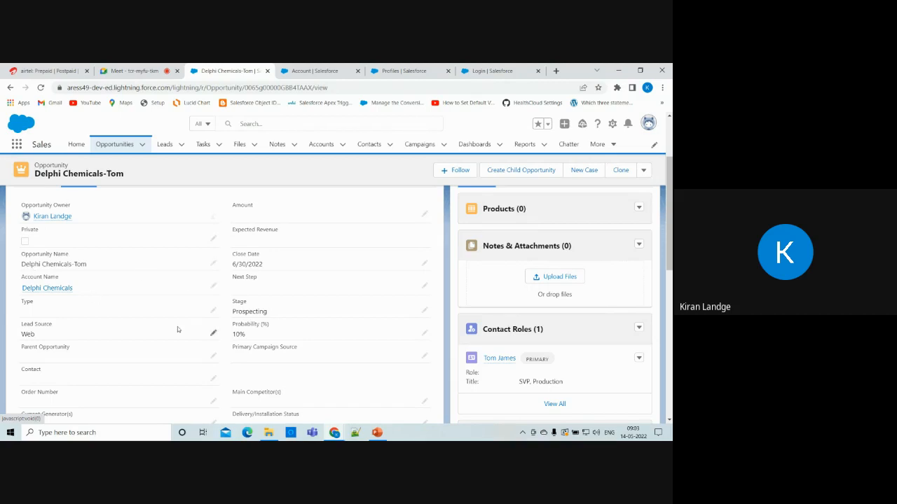
pyautogui.scroll(-3, 175, 327)
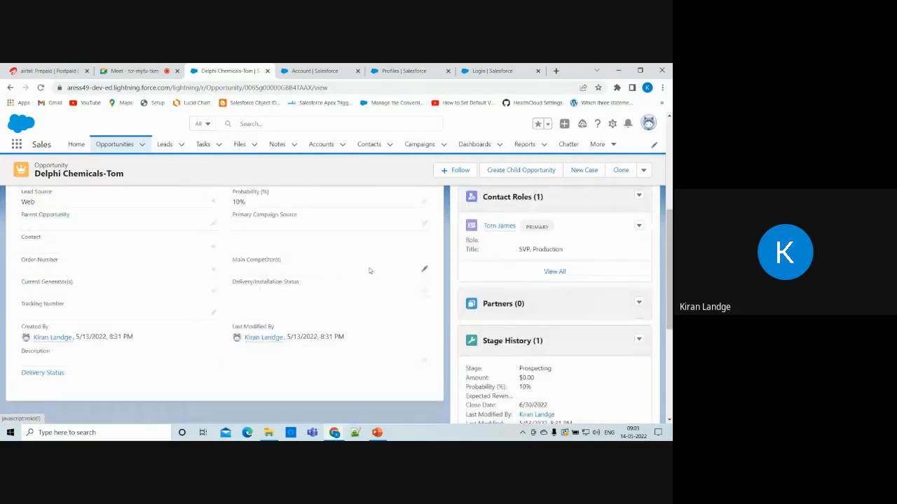
pyautogui.scroll(5, 370, 271)
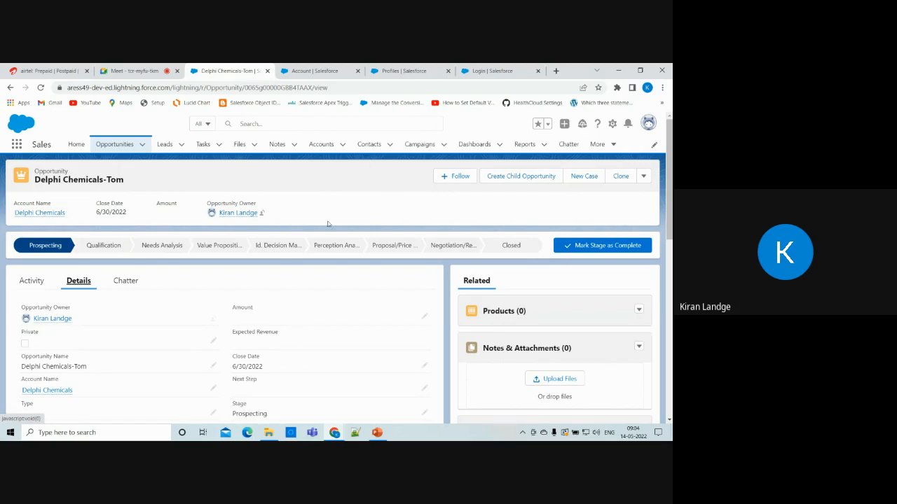
pyautogui.scroll(-3, 343, 413)
pyautogui.scroll(-2, 342, 413)
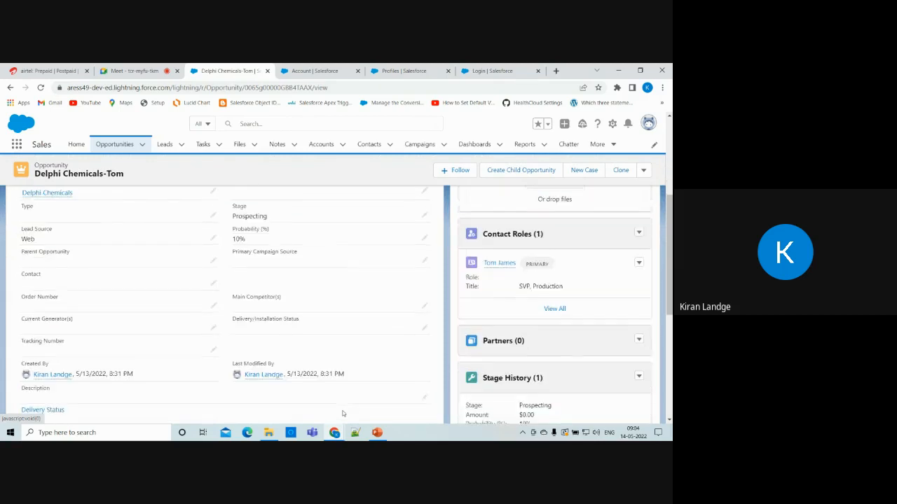
pyautogui.scroll(2, 374, 263)
pyautogui.scroll(1, 372, 268)
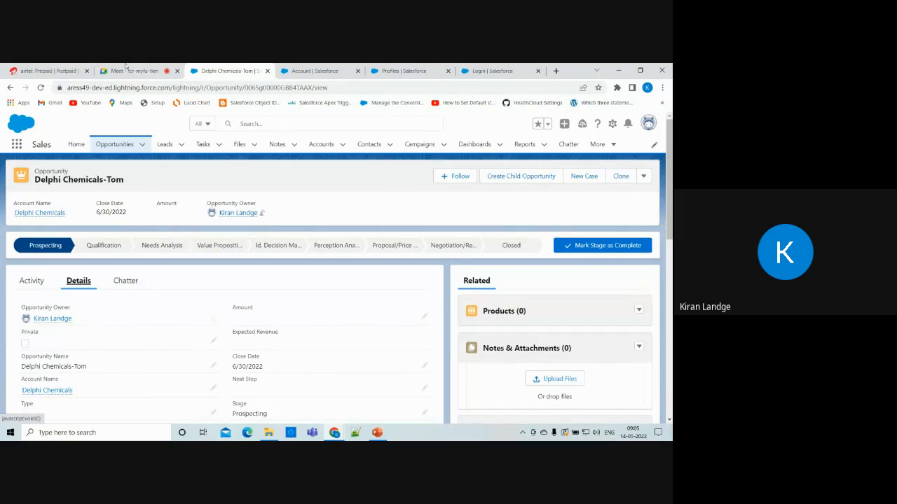
# Cycle through the Meet, opportunity and Profiles tabs, ending on Account Fields & Relationships.
pyautogui.click(151, 71)
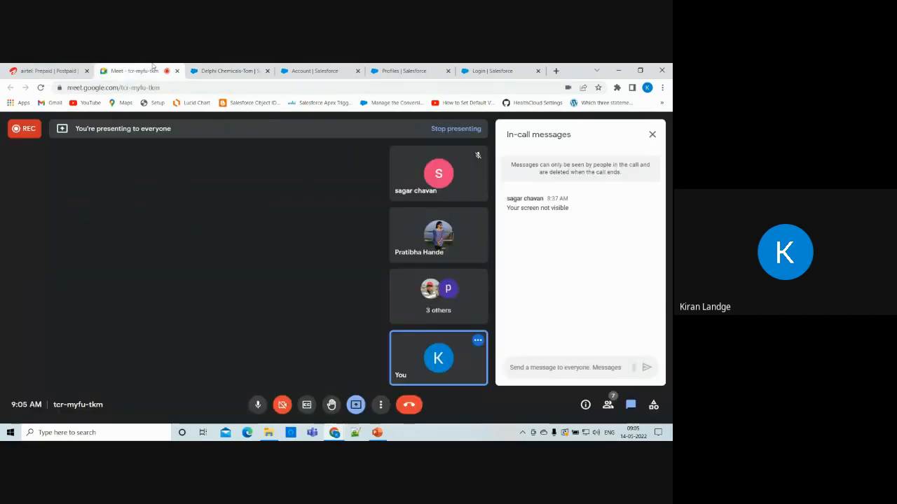
pyautogui.click(229, 67)
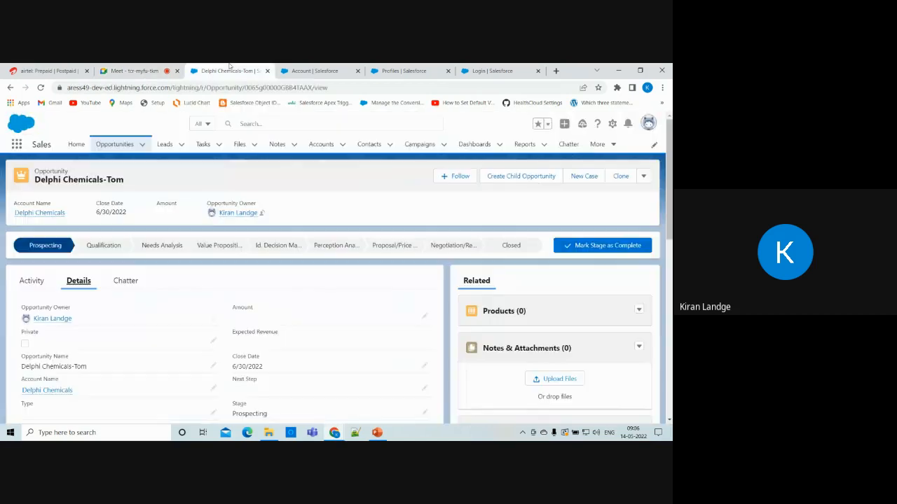
pyautogui.click(428, 66)
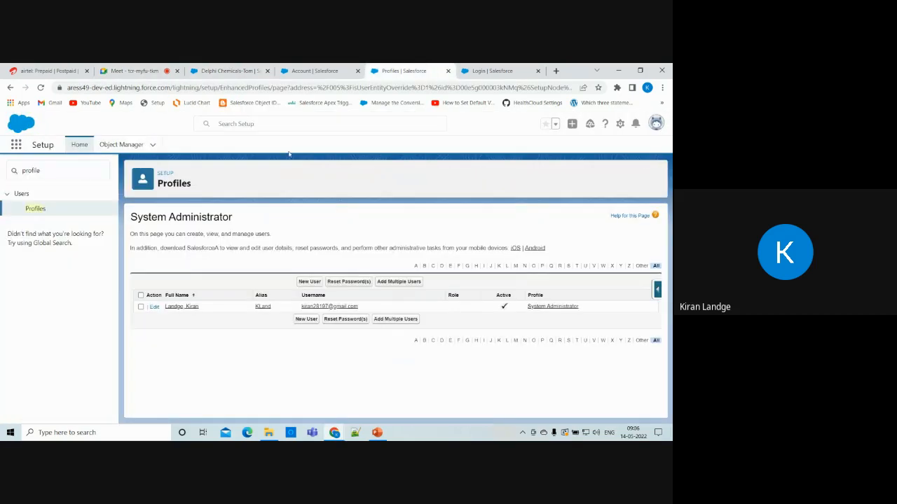
pyautogui.click(140, 70)
pyautogui.click(288, 68)
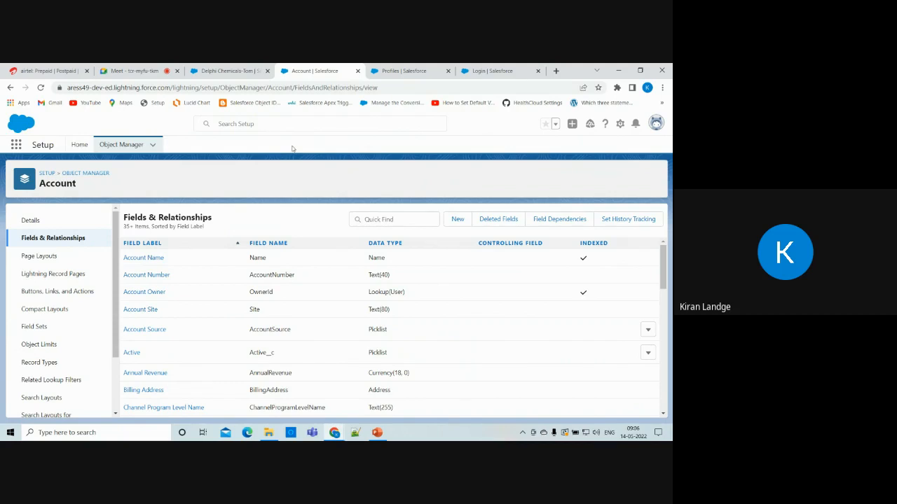
# Bring up the Google Meet call to check its presenting view and in-call messages.
pyautogui.click(135, 71)
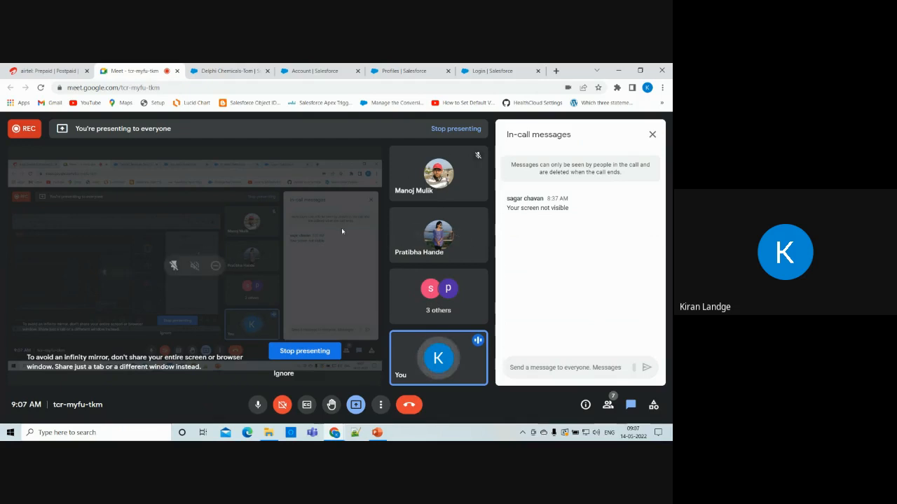
# Flip between the Profiles, Account fields and opportunity tabs, finishing on the Delphi Chemicals opportunity.
pyautogui.click(409, 68)
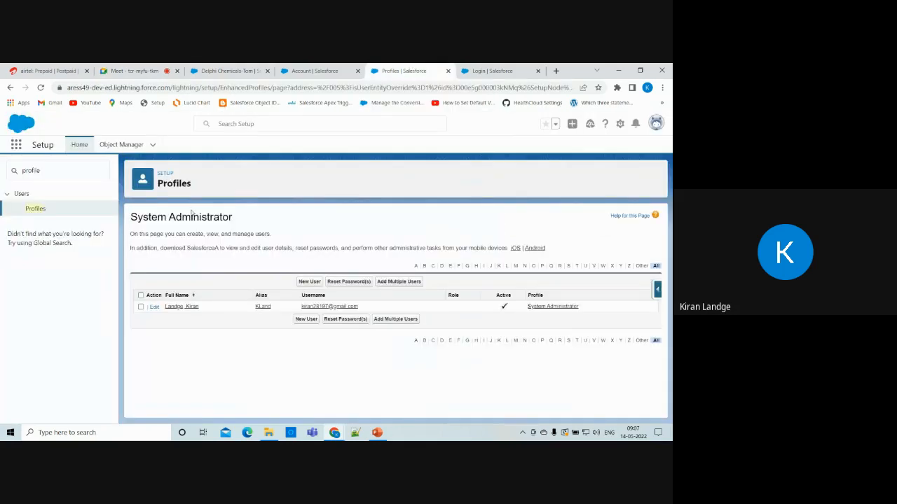
pyautogui.click(245, 68)
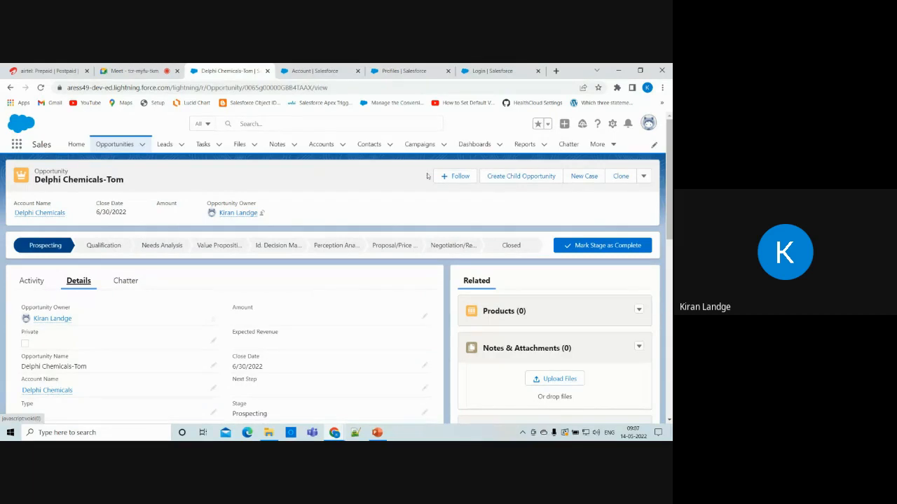
pyautogui.click(317, 70)
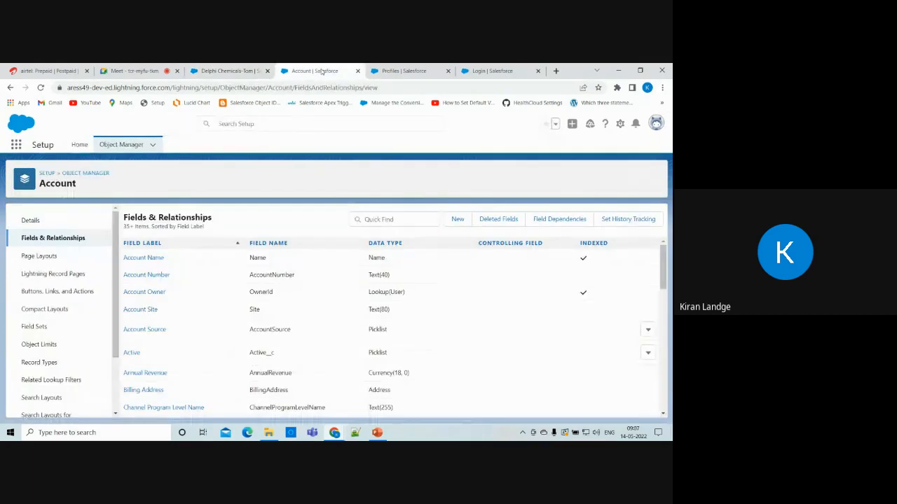
pyautogui.click(401, 70)
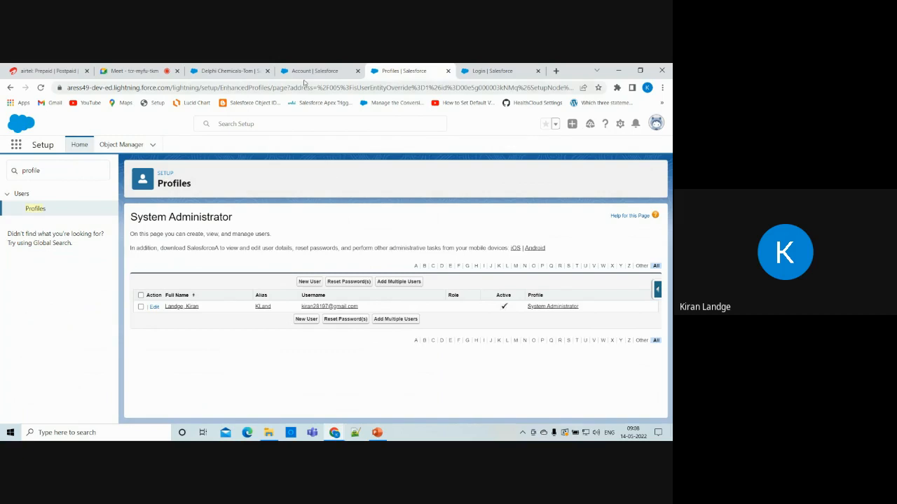
pyautogui.click(221, 70)
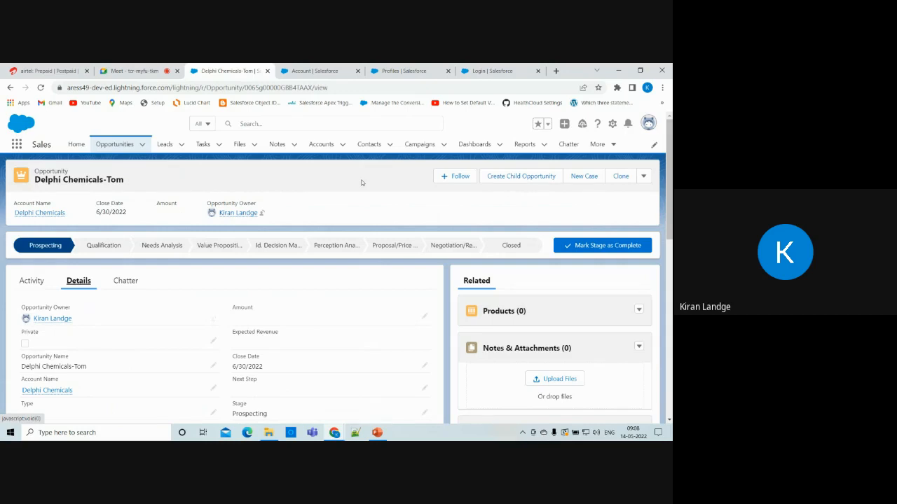
pyautogui.scroll(-2, 362, 183)
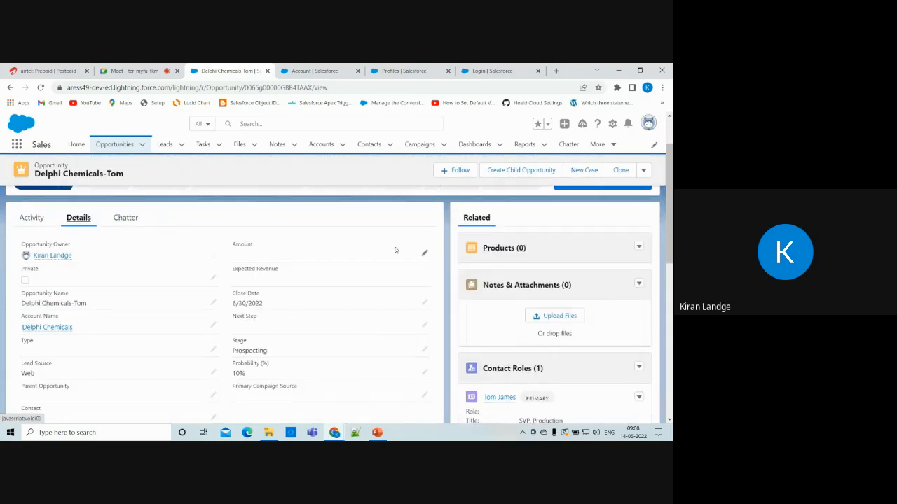
pyautogui.scroll(-5, 524, 256)
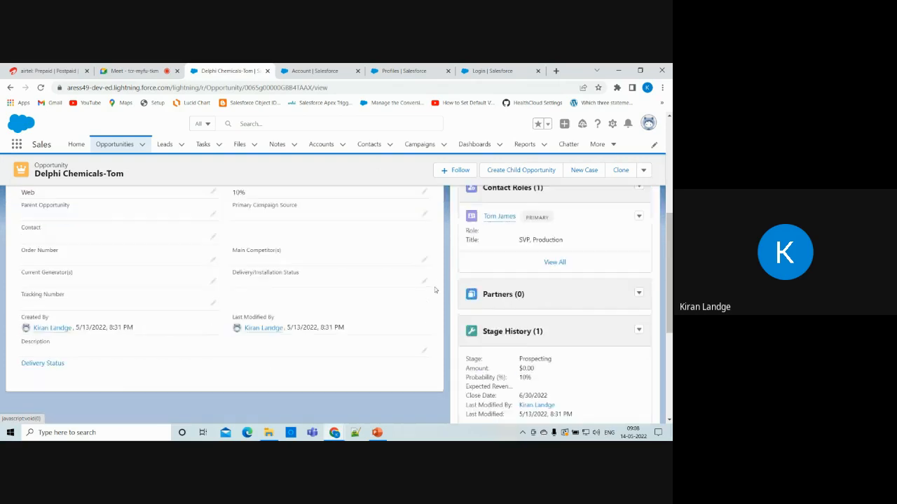
pyautogui.scroll(7, 307, 257)
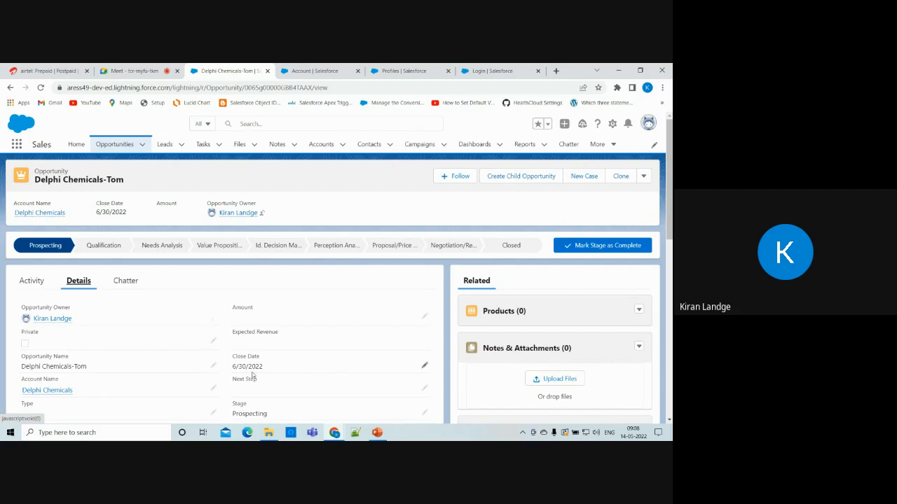
pyautogui.scroll(-2, 313, 277)
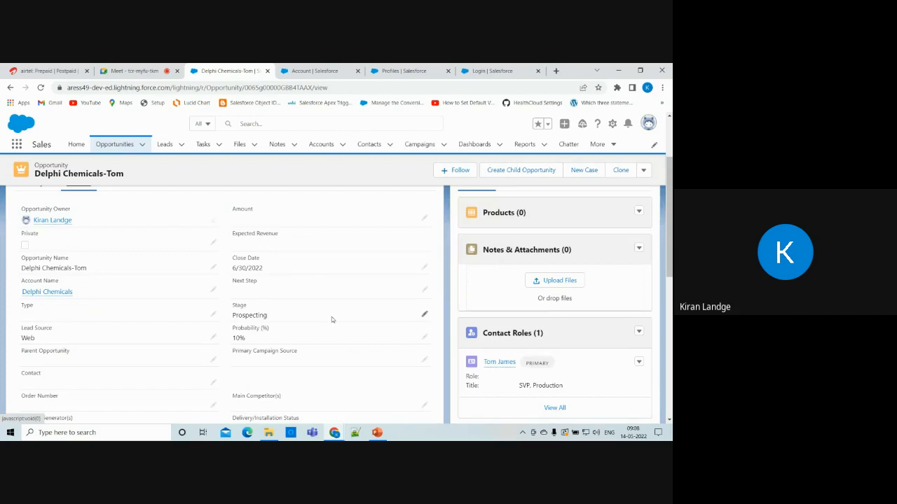
pyautogui.scroll(2, 345, 302)
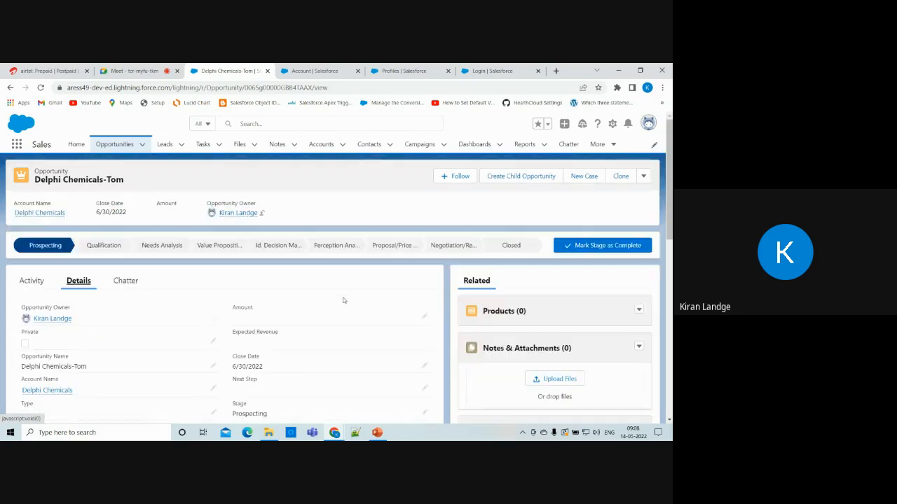
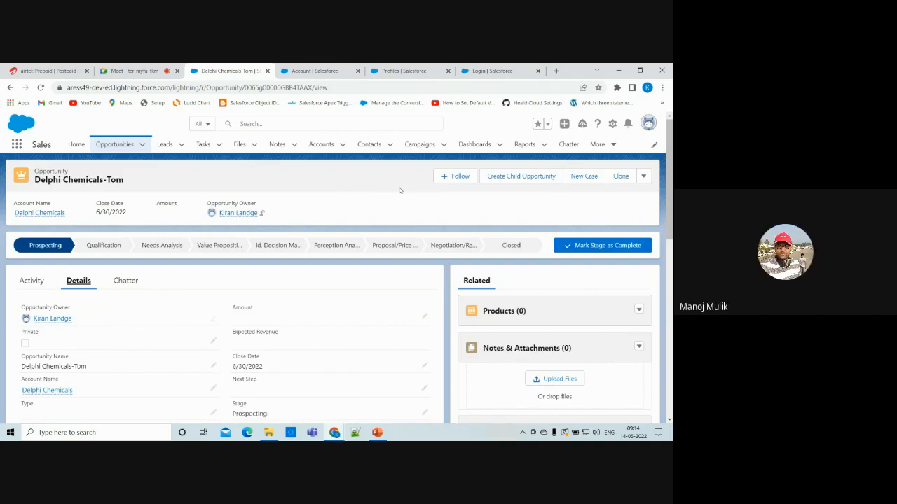
# Bring up the Salesforce login page with its username and password already filled in.
pyautogui.click(501, 67)
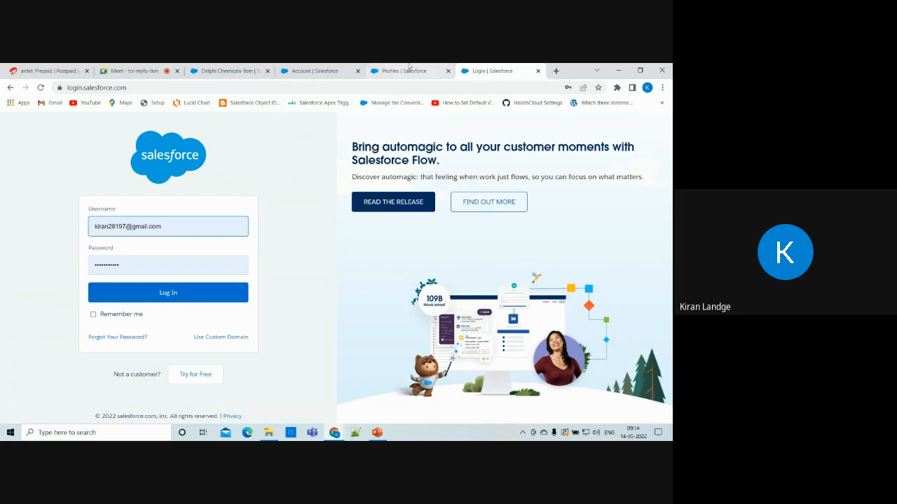
# From the Profiles page, search Setup Quick Find for 'company' and open Company Information.
pyautogui.click(404, 71)
pyautogui.doubleClick(79, 175)
pyautogui.write('company')
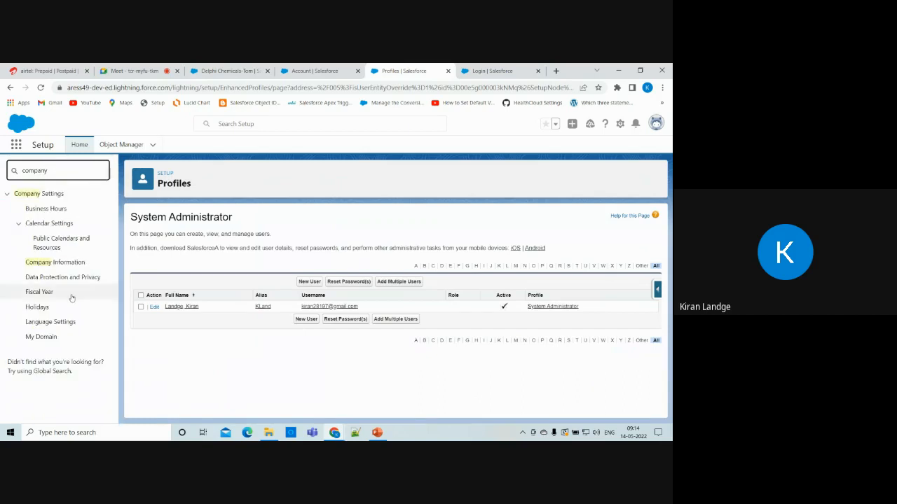
pyautogui.click(54, 267)
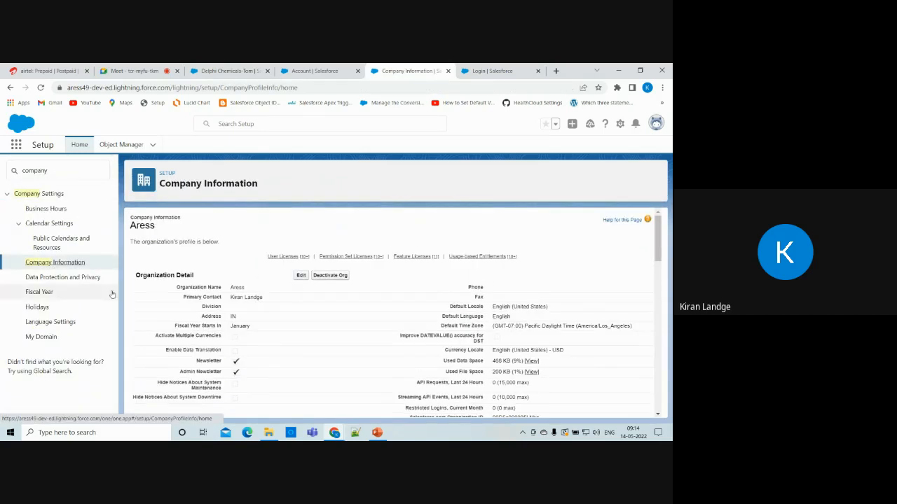
# Scroll through the organisation's licences, then return to the Salesforce login page.
pyautogui.scroll(-10, 246, 346)
pyautogui.scroll(-2, 245, 346)
pyautogui.scroll(1, 245, 346)
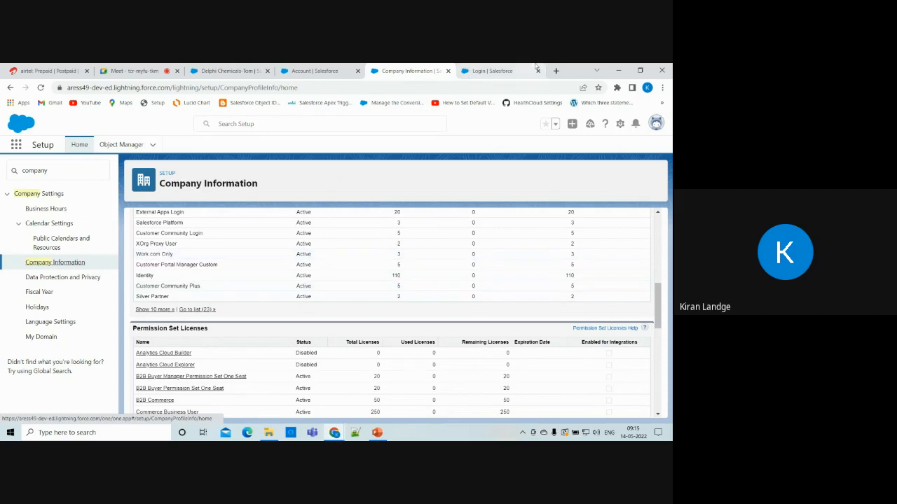
pyautogui.click(490, 71)
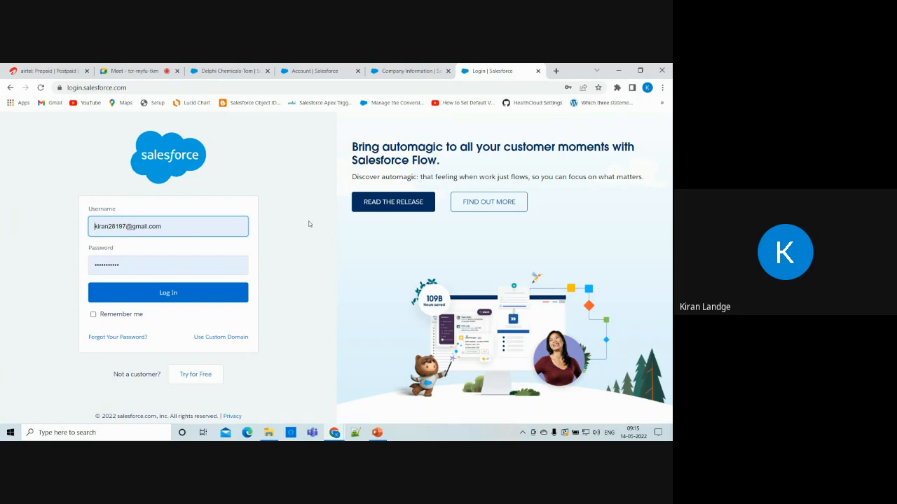
# Close the login and Company Information tabs, then open Object Manager from Account's fields page.
pyautogui.click(537, 71)
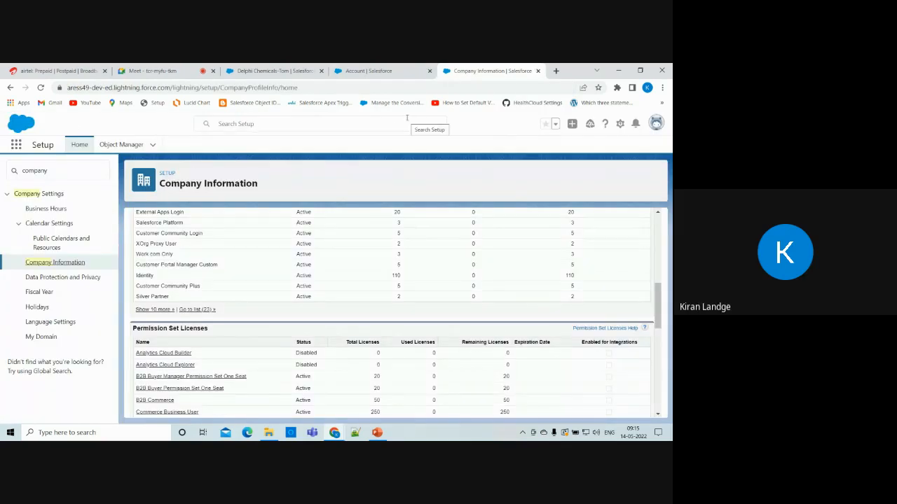
pyautogui.click(537, 71)
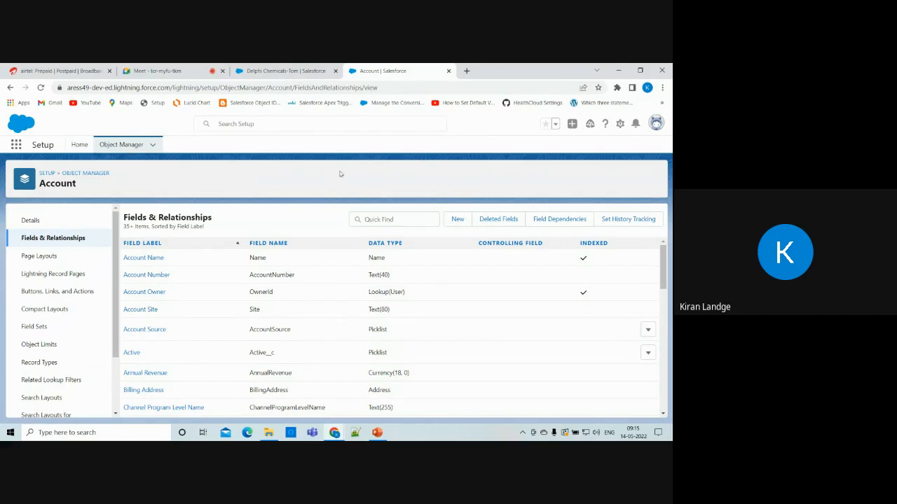
pyautogui.click(277, 71)
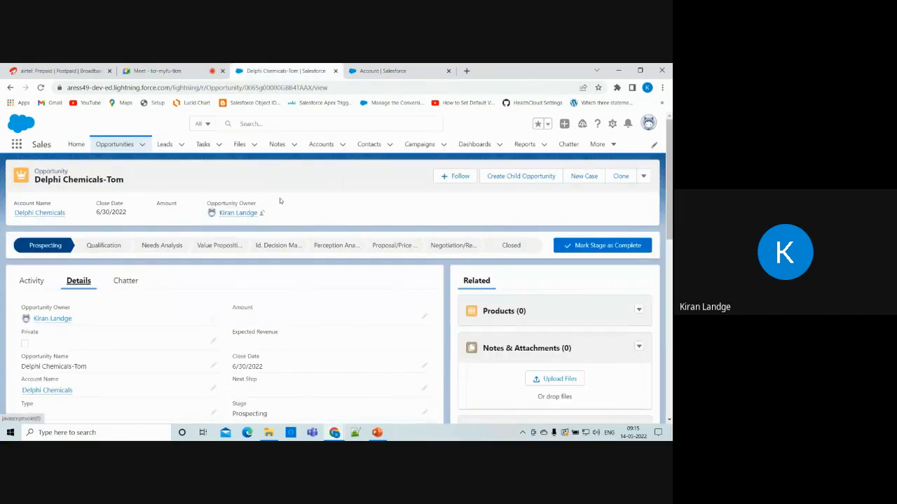
pyautogui.click(411, 73)
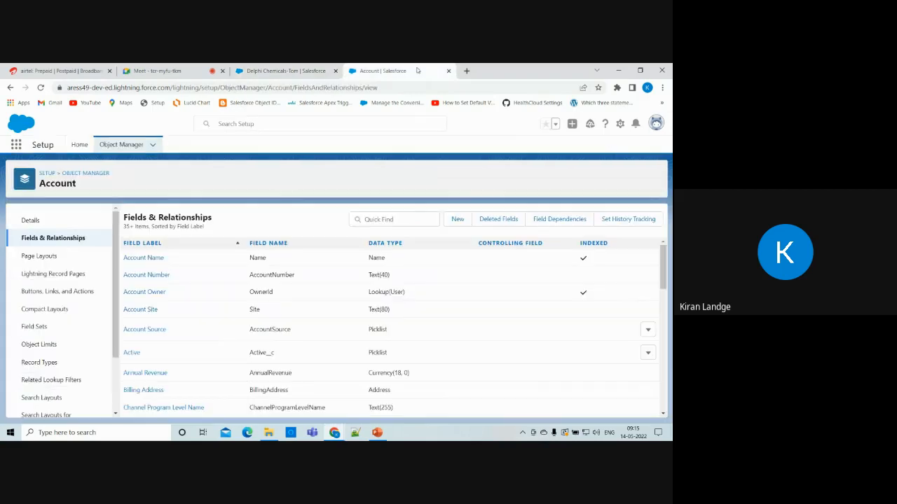
pyautogui.click(107, 146)
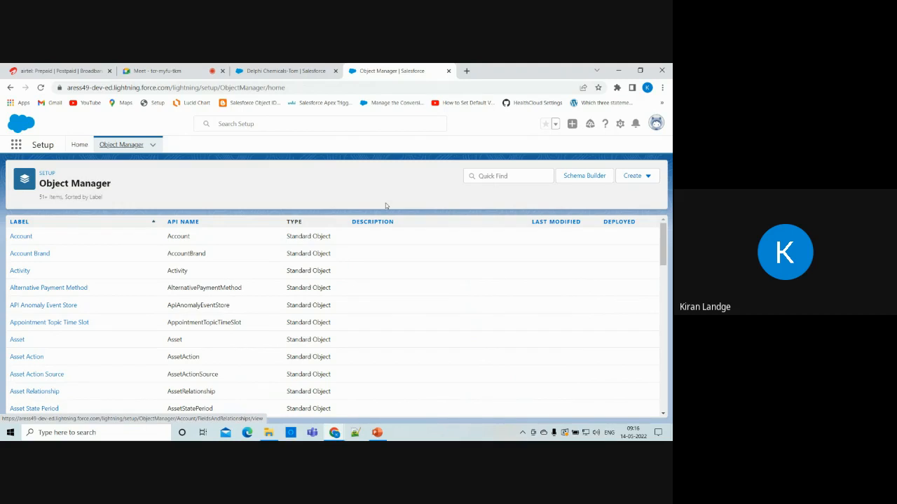
# Start a new custom object with label 'Teacher' and plural label 'Teachers'.
pyautogui.click(639, 179)
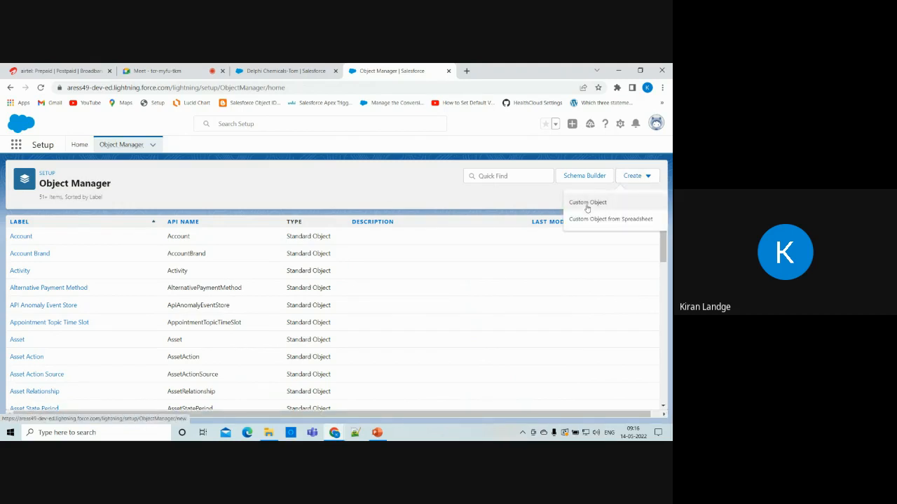
pyautogui.click(587, 203)
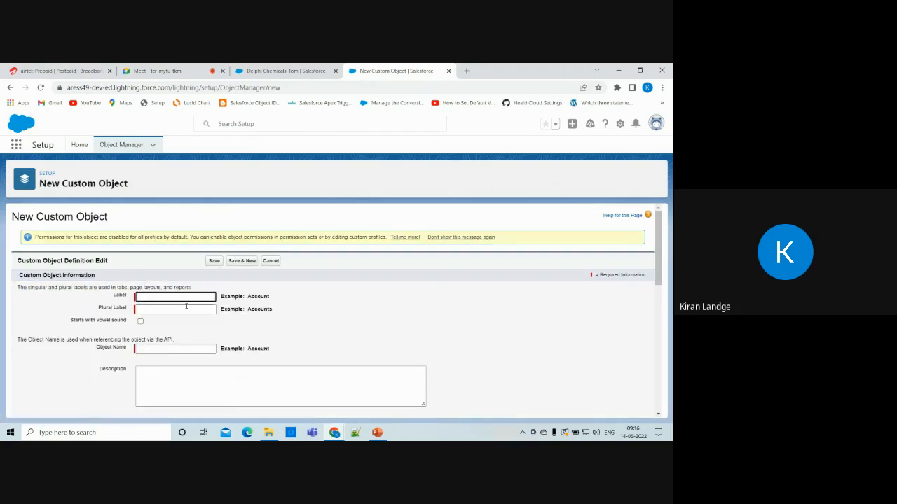
pyautogui.click(179, 300)
pyautogui.write('Teacher')
pyautogui.click(181, 310)
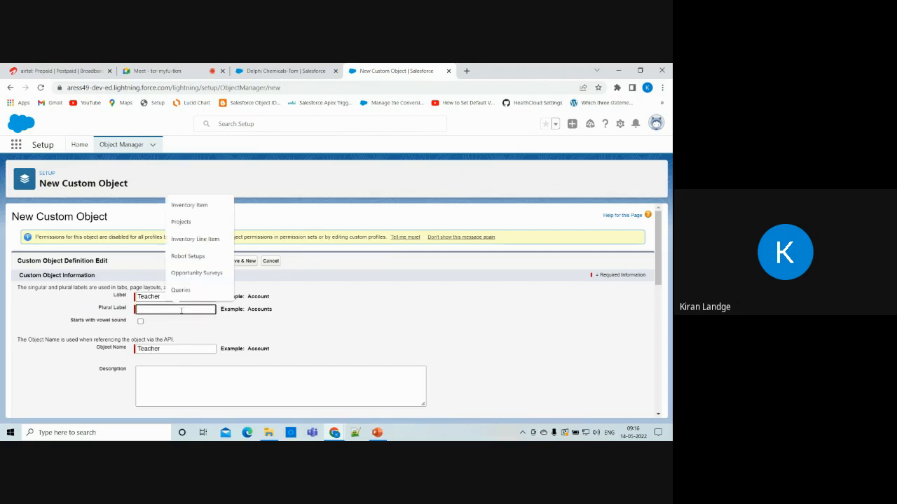
pyautogui.write('Teachers')
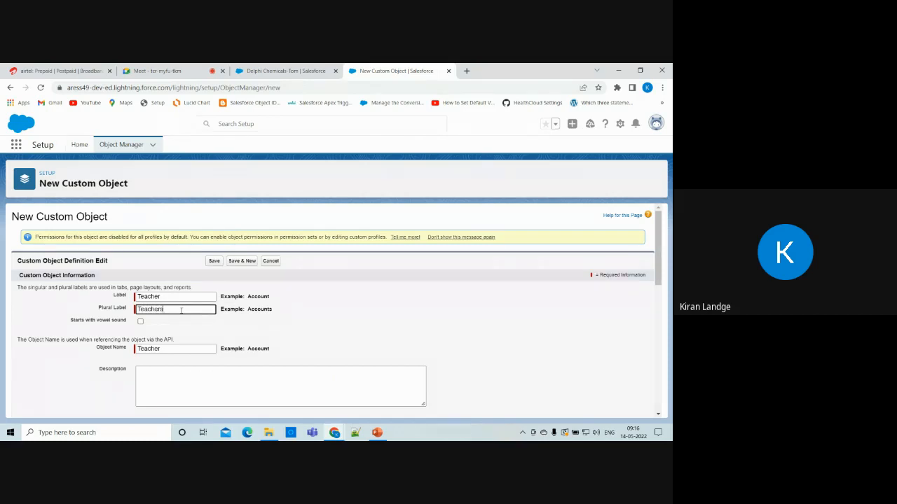
pyautogui.scroll(-1, 181, 310)
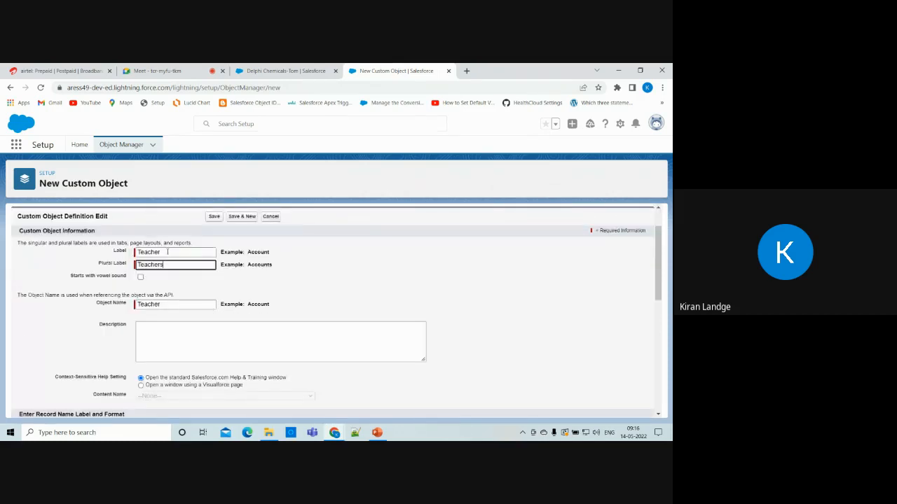
pyautogui.moveTo(167, 251); pyautogui.dragTo(138, 252)
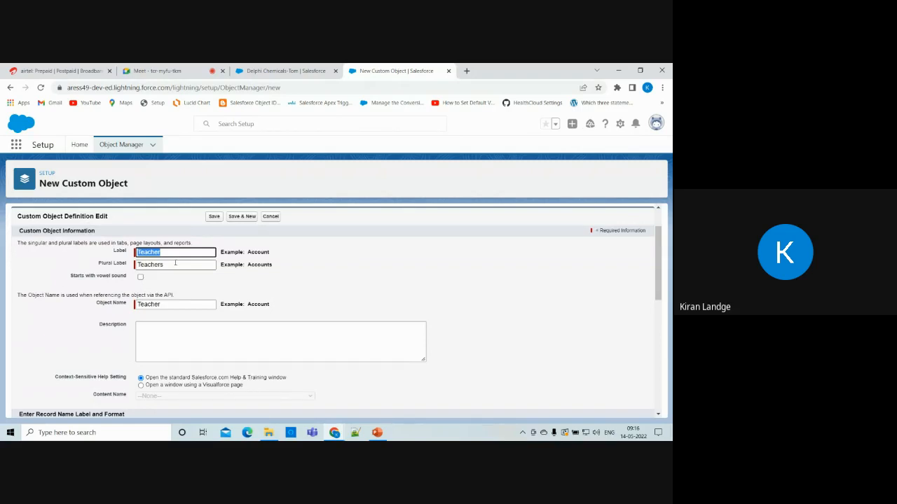
pyautogui.click(185, 262)
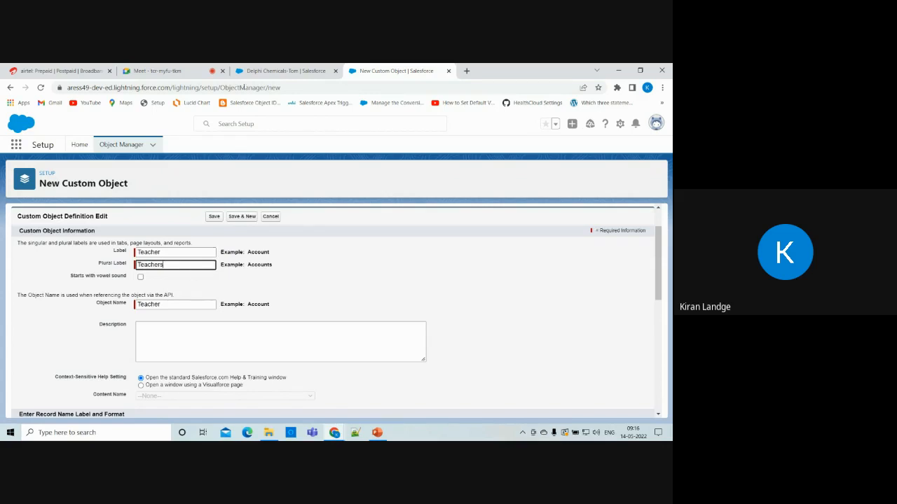
# Glance at the opportunity, Leads and Tasks pages, then return to the New Custom Object form.
pyautogui.click(261, 71)
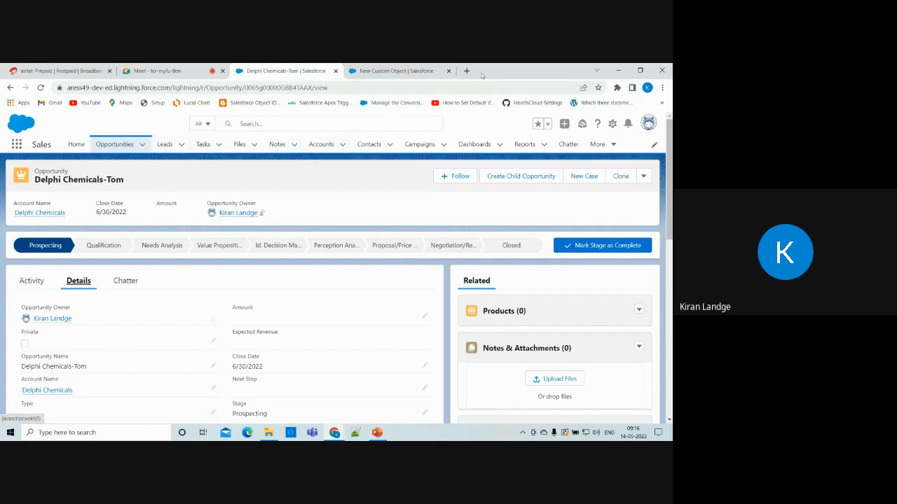
pyautogui.click(182, 146)
pyautogui.click(169, 144)
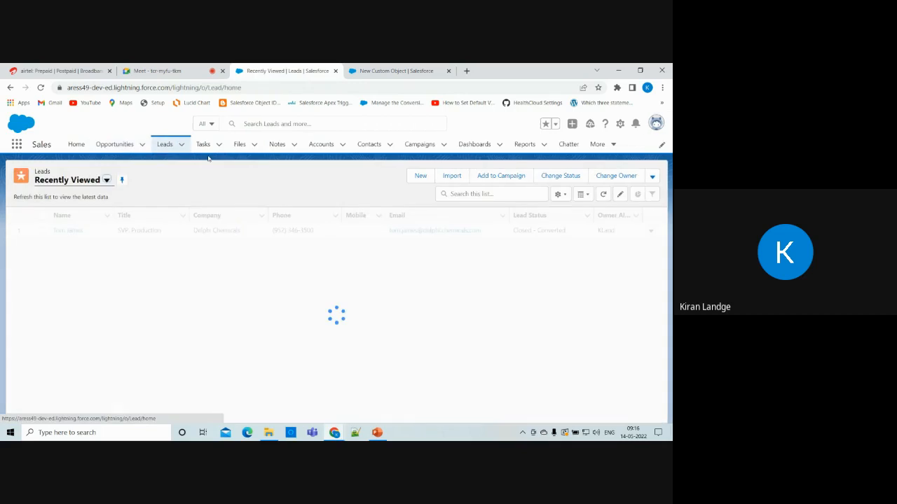
pyautogui.click(204, 144)
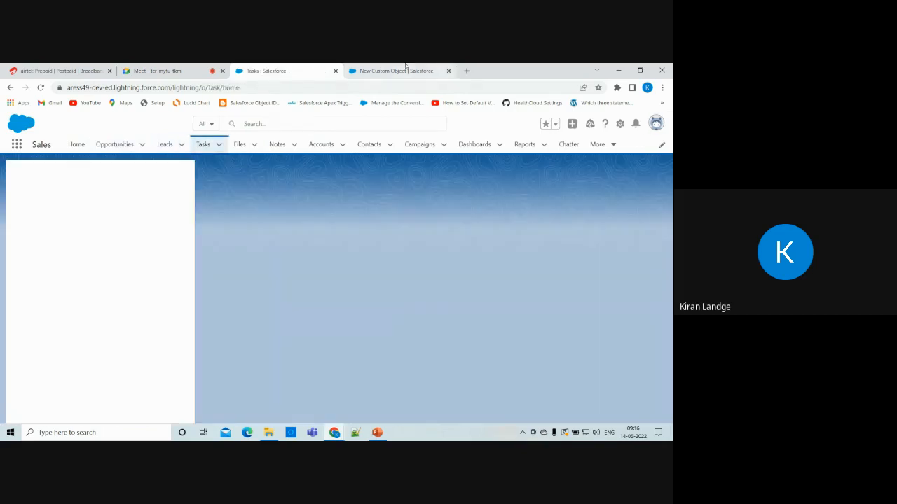
pyautogui.click(405, 68)
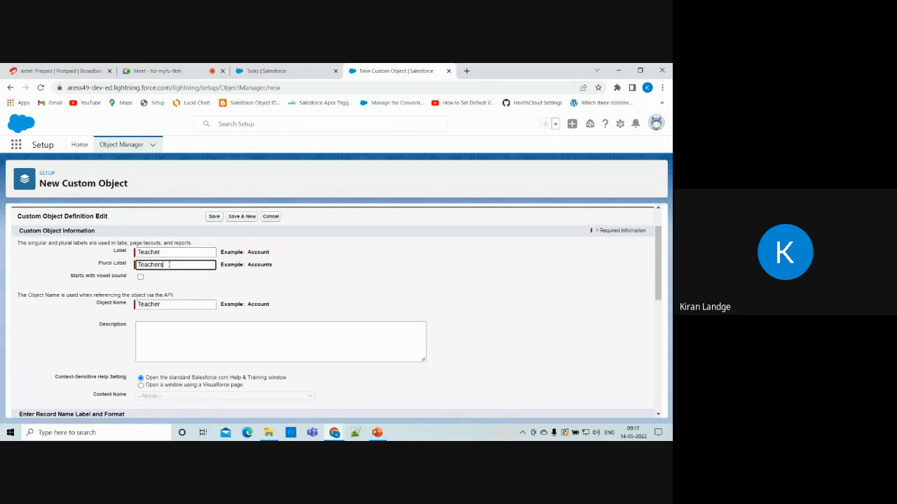
# Recheck the plural label 'Teachers' and scroll further down the New Custom Object form.
pyautogui.moveTo(169, 264); pyautogui.dragTo(138, 271)
pyautogui.click(178, 271)
pyautogui.click(299, 70)
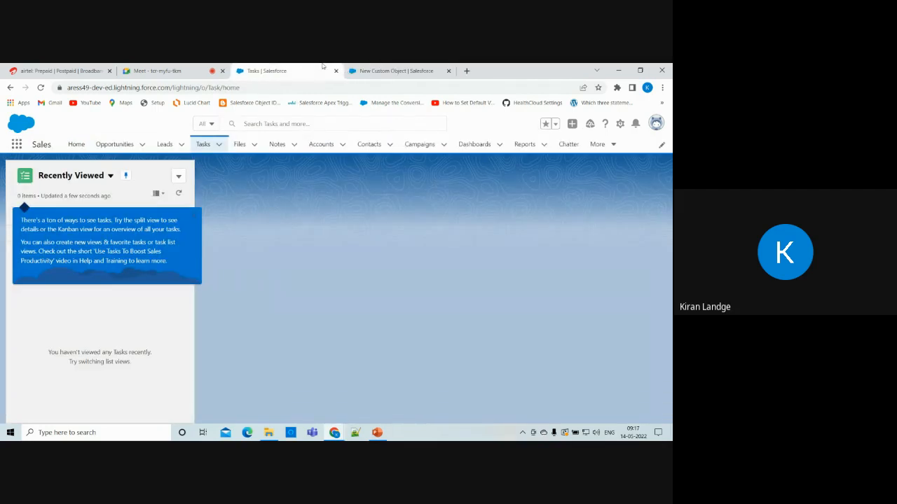
pyautogui.click(379, 70)
pyautogui.scroll(-2, 223, 322)
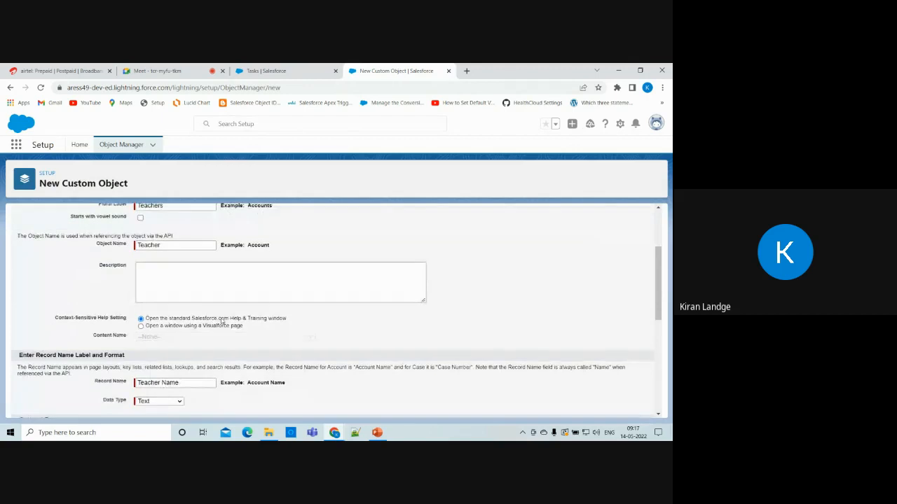
pyautogui.scroll(-2, 195, 267)
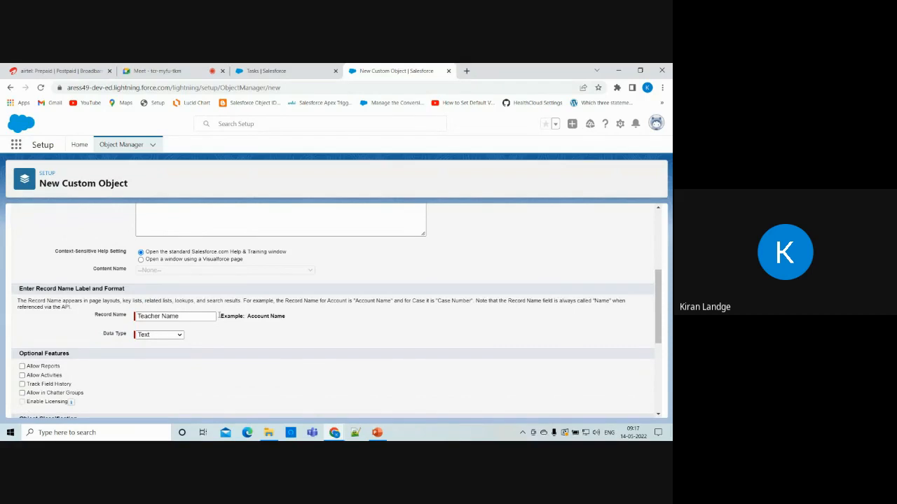
pyautogui.scroll(4, 256, 285)
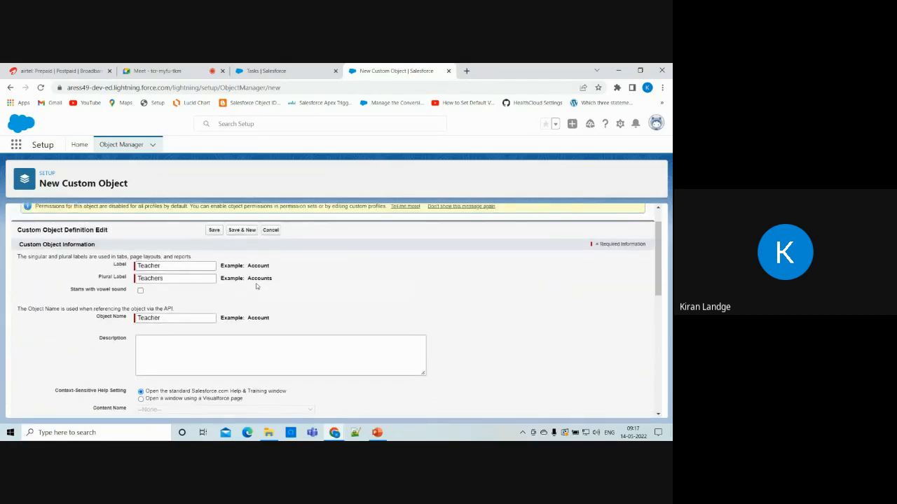
pyautogui.scroll(-4, 257, 286)
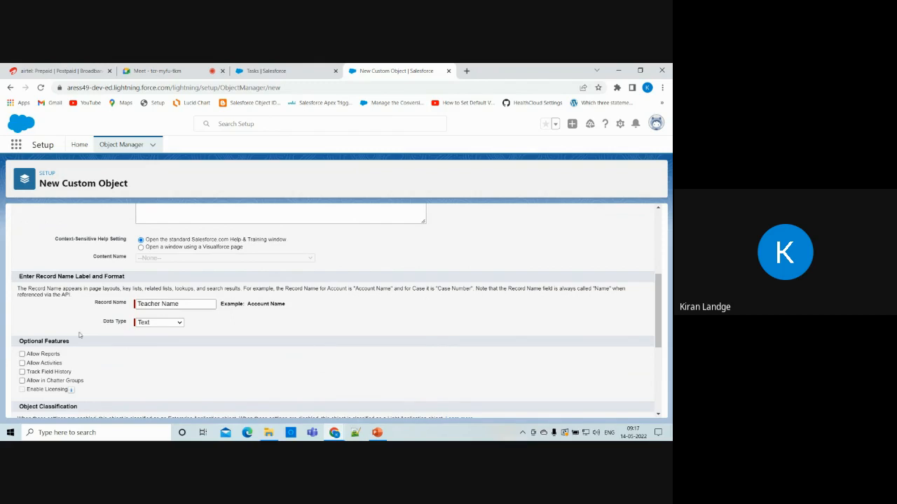
pyautogui.click(167, 325)
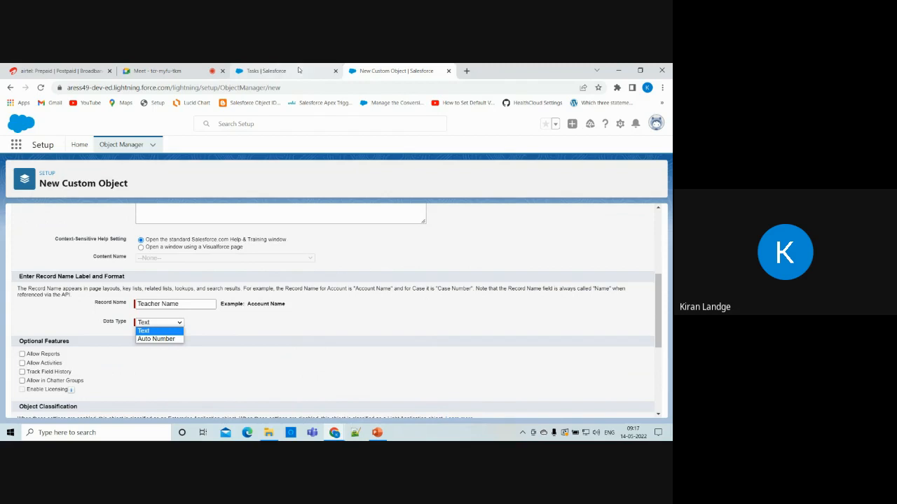
pyautogui.click(327, 345)
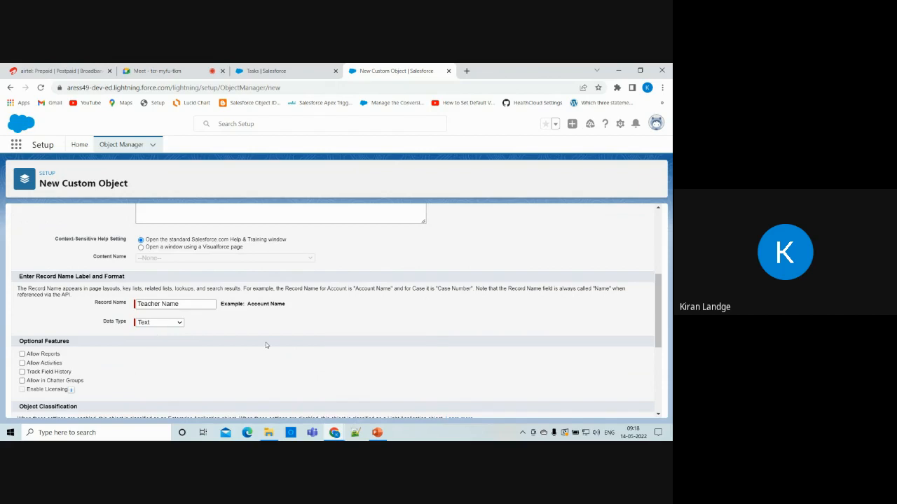
# Tick 'Launch New Custom Tab Wizard after saving this custom object' under Object Creation Options.
pyautogui.scroll(-1, 267, 345)
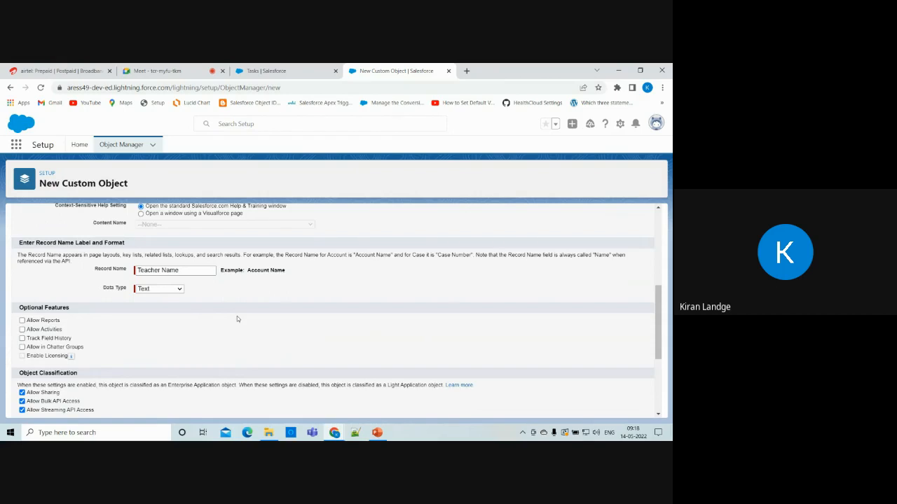
pyautogui.scroll(-5, 237, 319)
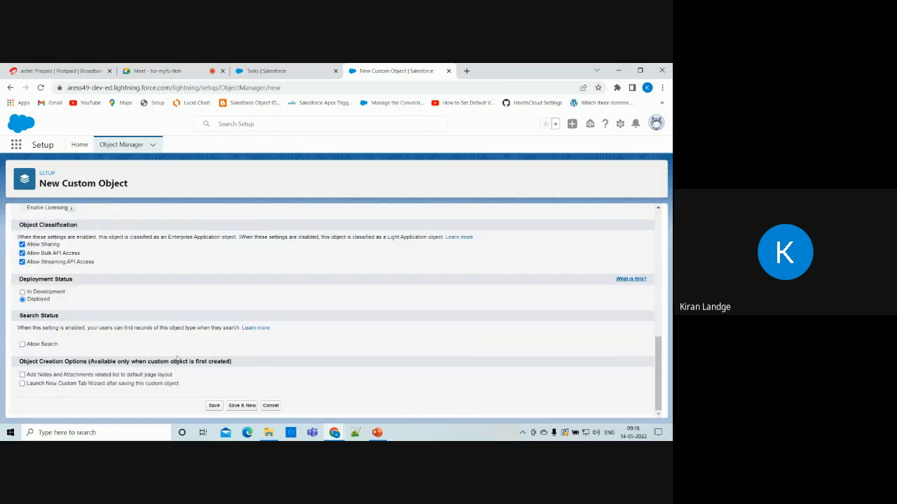
pyautogui.scroll(3, 56, 324)
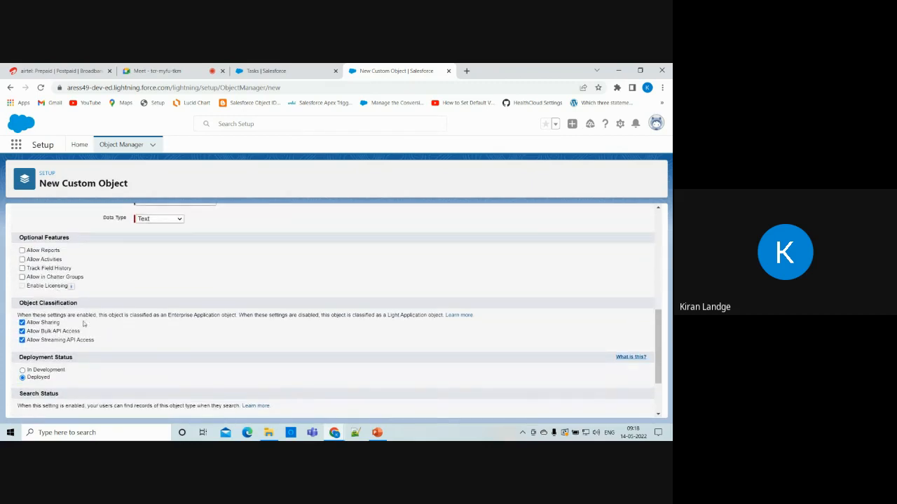
pyautogui.scroll(-1, 166, 330)
pyautogui.scroll(-1, 166, 329)
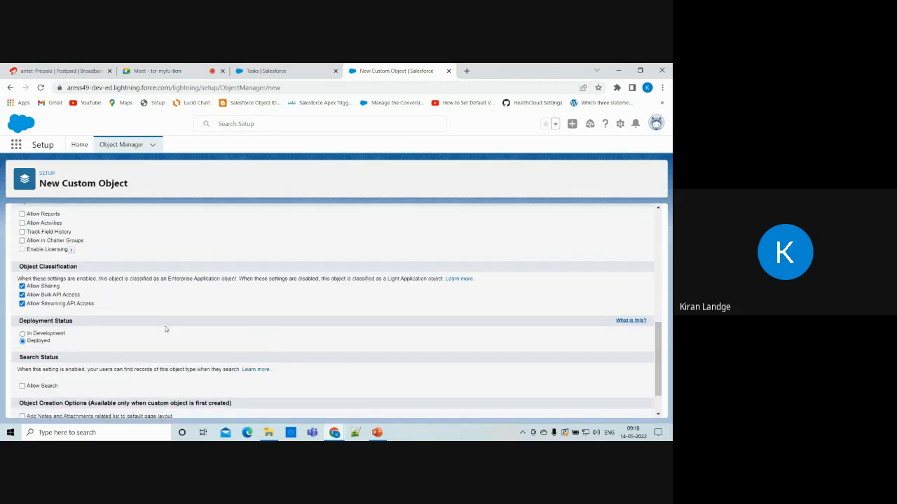
pyautogui.scroll(-2, 166, 329)
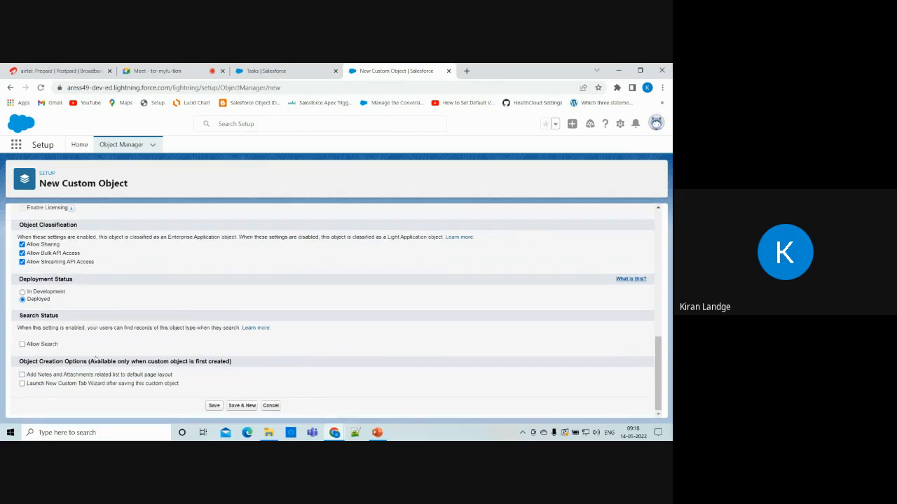
pyautogui.click(22, 384)
# Save the Teacher custom object, checking the Tasks page while it saves.
pyautogui.click(214, 407)
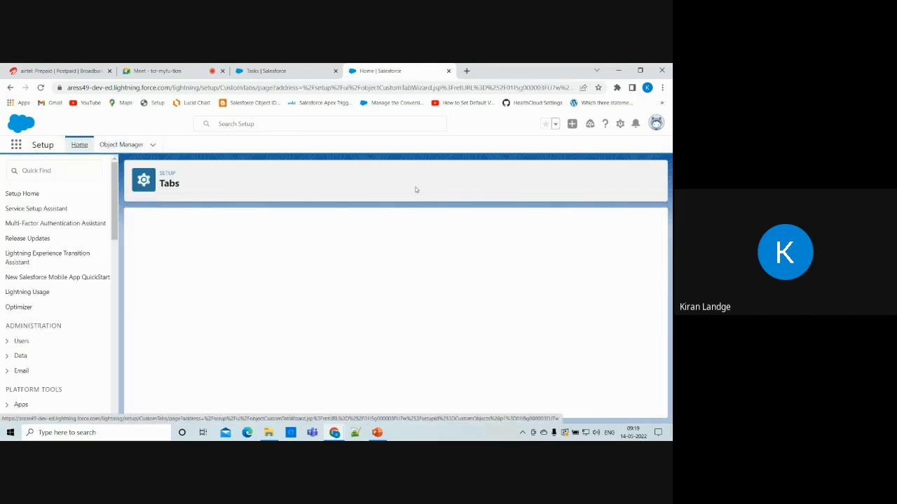
pyautogui.click(288, 68)
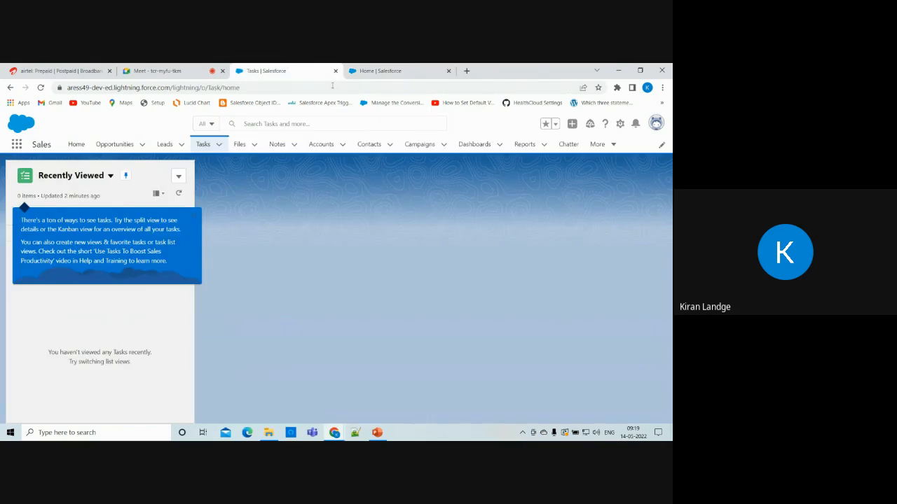
pyautogui.click(371, 71)
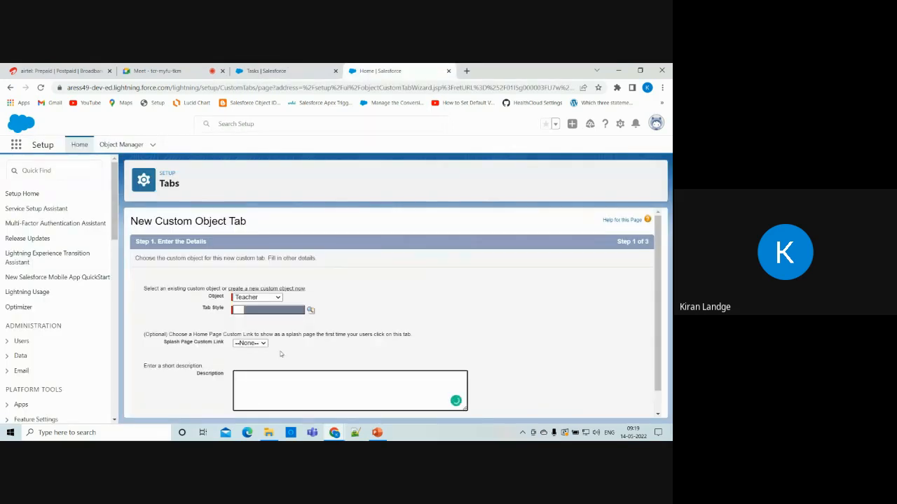
# Choose TV Widescreen as the Teacher tab's style and proceed.
pyautogui.click(311, 310)
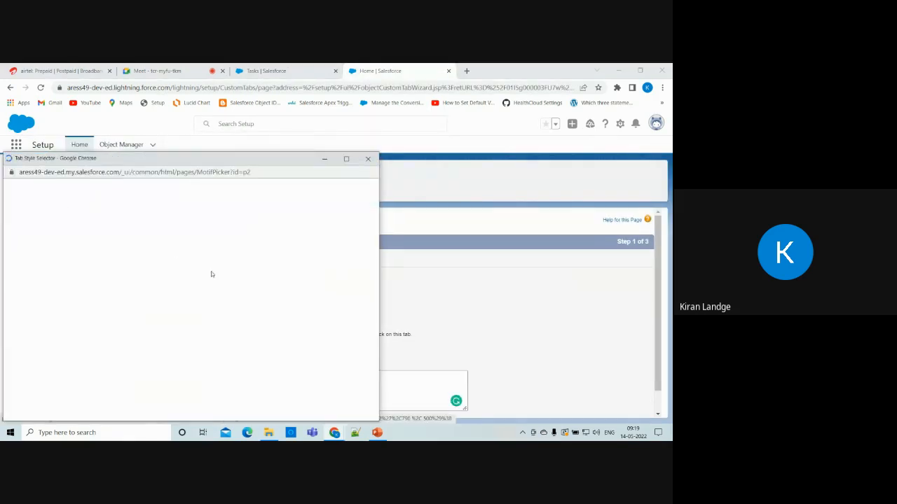
pyautogui.scroll(-3, 242, 303)
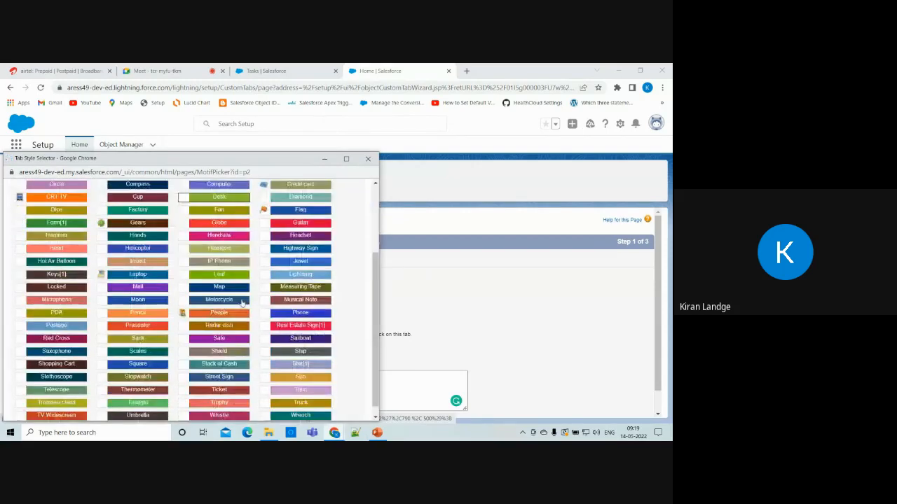
pyautogui.scroll(3, 243, 303)
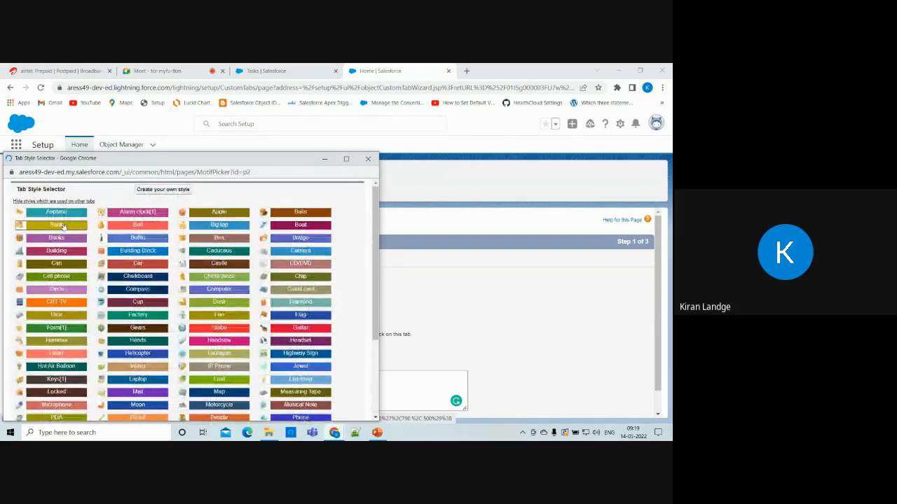
pyautogui.scroll(-4, 147, 341)
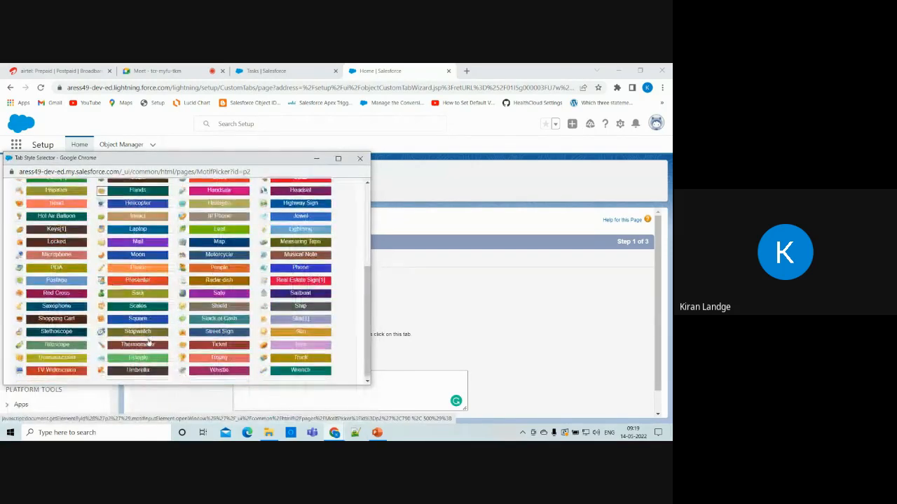
pyautogui.click(56, 368)
pyautogui.scroll(-1, 435, 338)
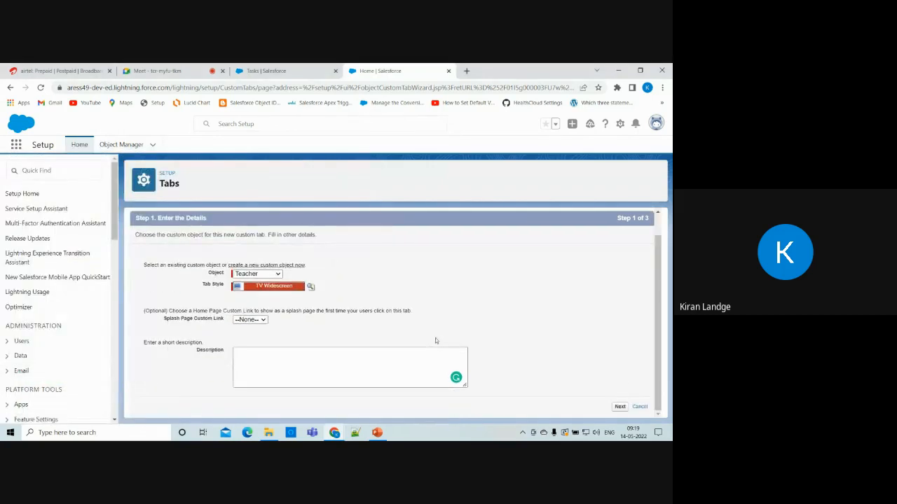
pyautogui.click(619, 407)
pyautogui.scroll(-3, 432, 330)
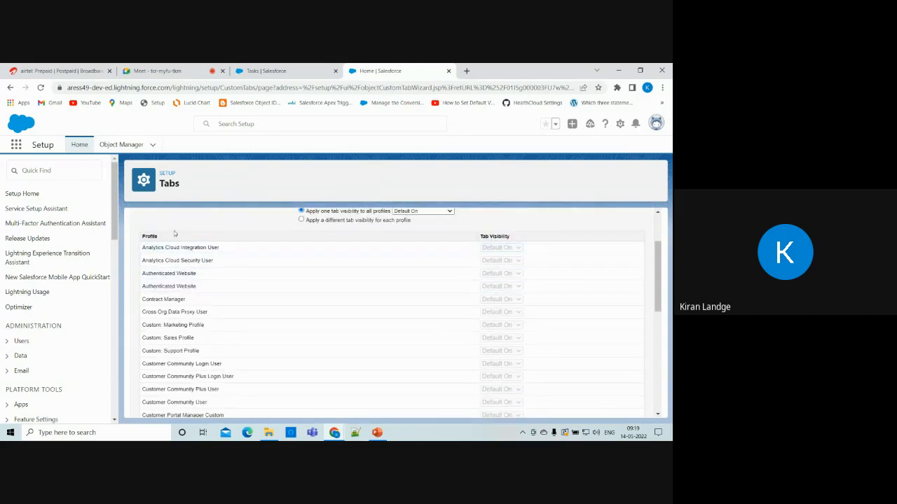
pyautogui.scroll(2, 274, 280)
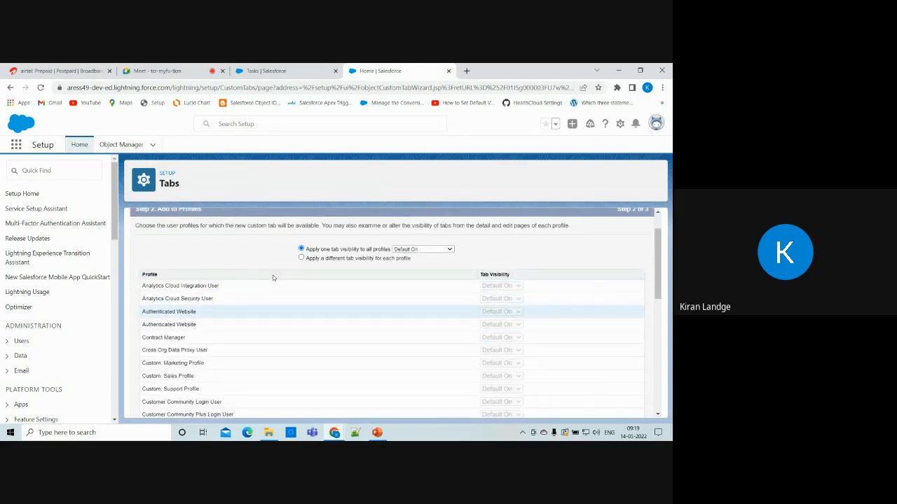
pyautogui.scroll(-3, 274, 278)
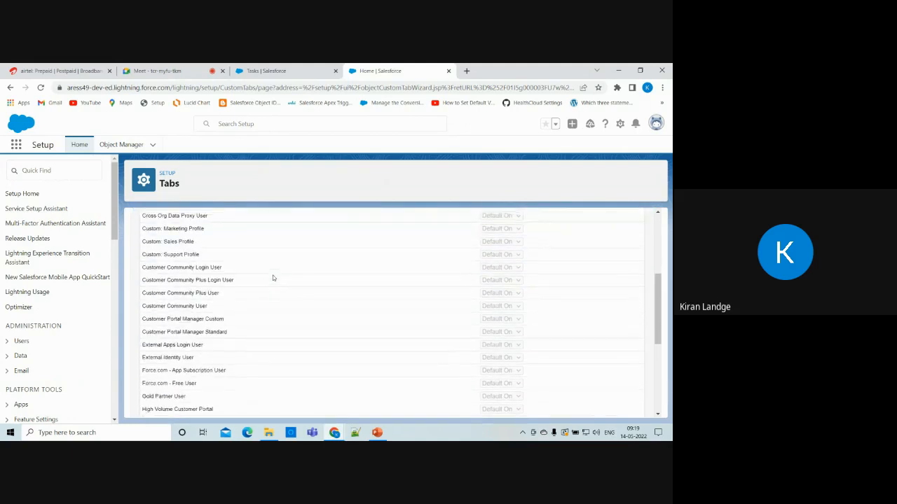
pyautogui.scroll(4, 273, 278)
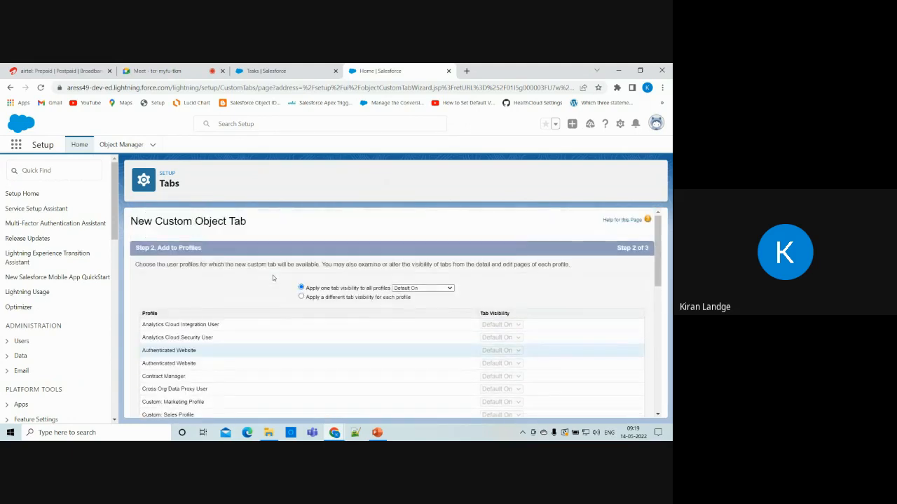
pyautogui.scroll(-3, 273, 278)
pyautogui.scroll(1, 388, 328)
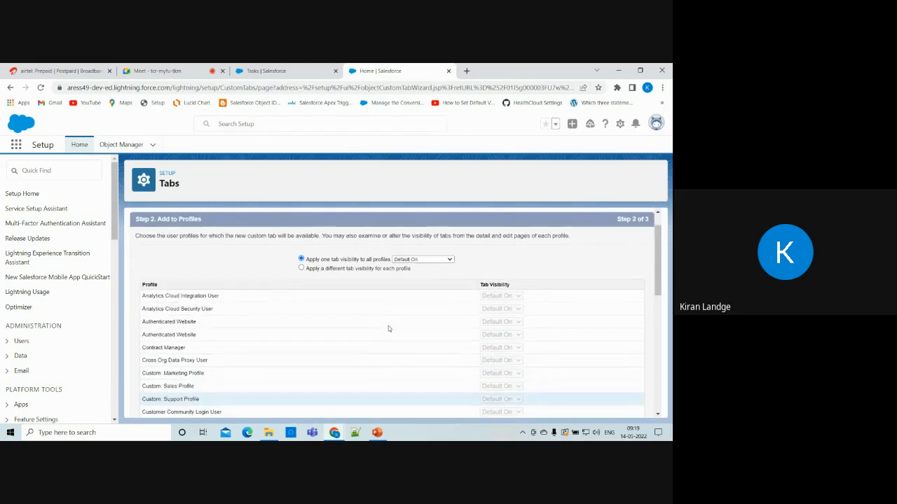
pyautogui.scroll(-1, 388, 327)
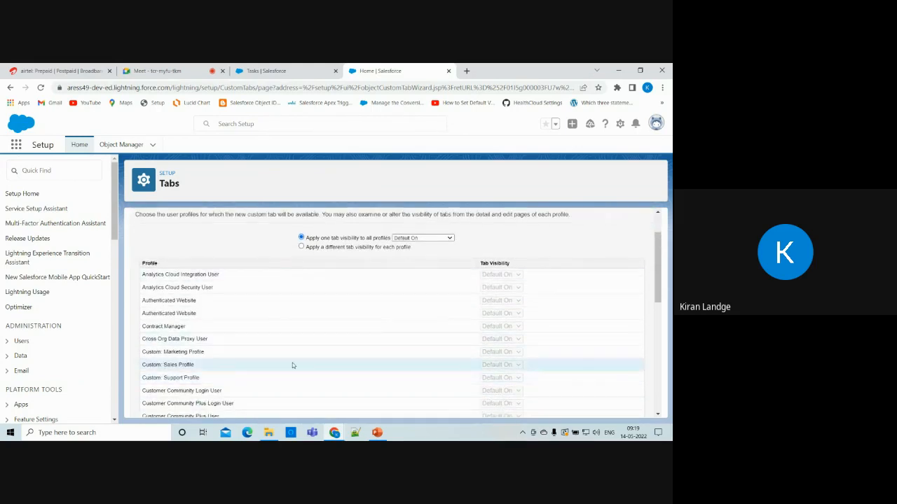
pyautogui.scroll(-10, 293, 362)
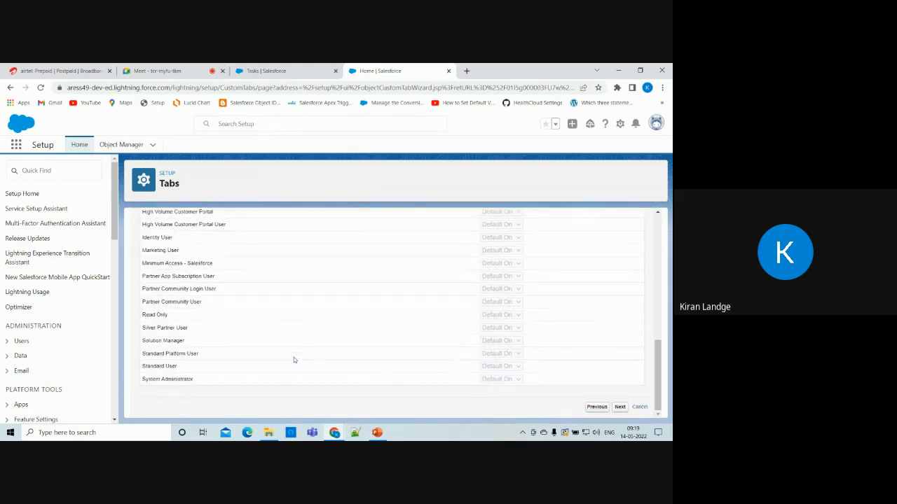
pyautogui.scroll(10, 293, 360)
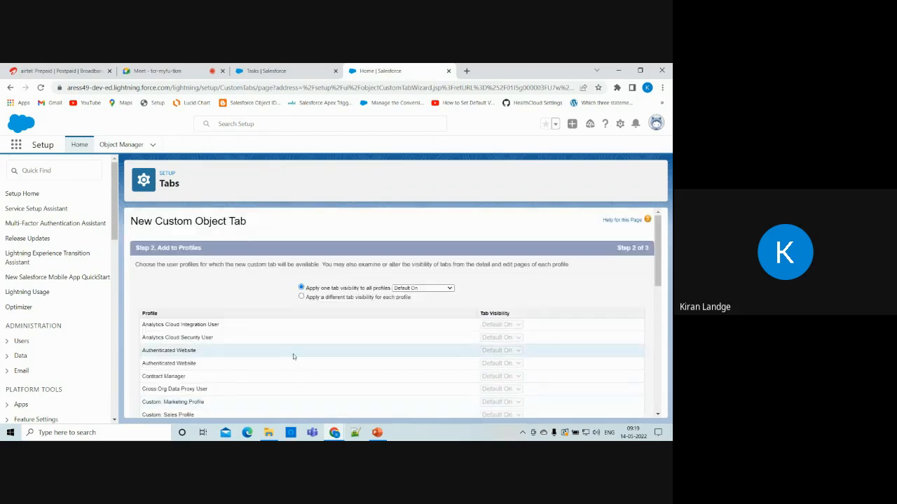
pyautogui.scroll(-1, 272, 359)
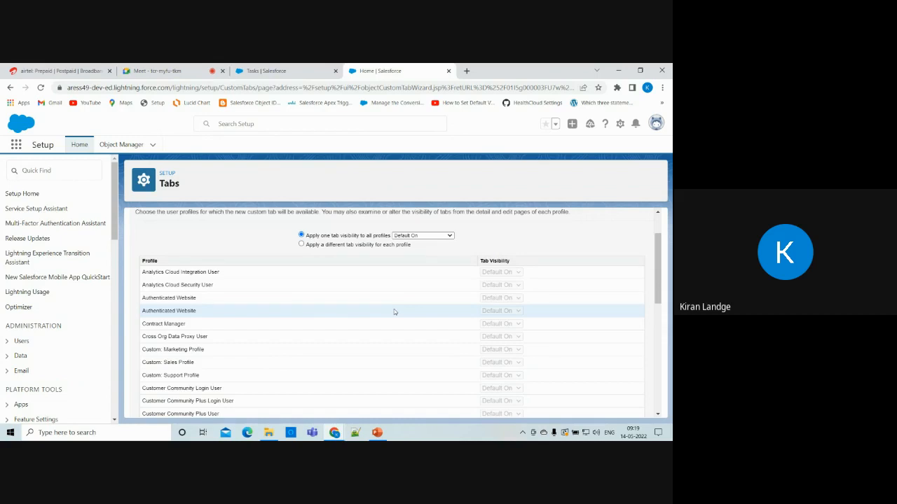
pyautogui.scroll(-8, 394, 311)
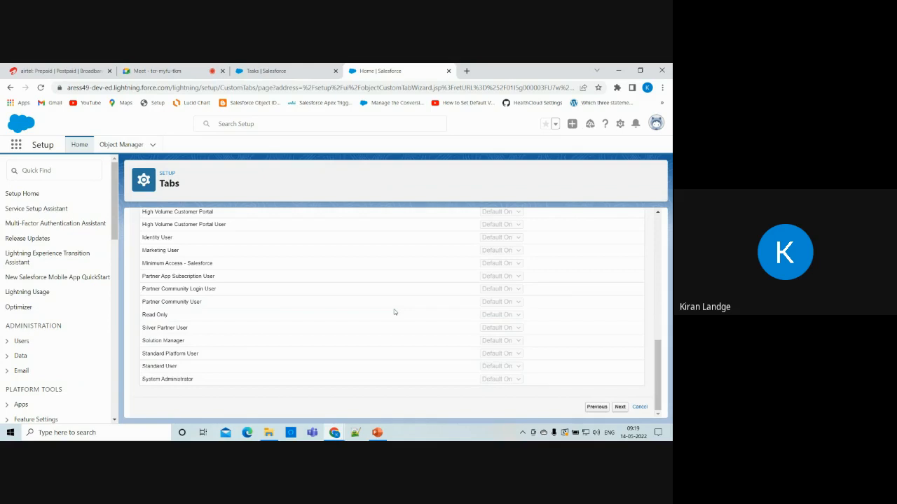
# Continue to the custom apps step, briefly checking File Explorer's recent files.
pyautogui.click(619, 407)
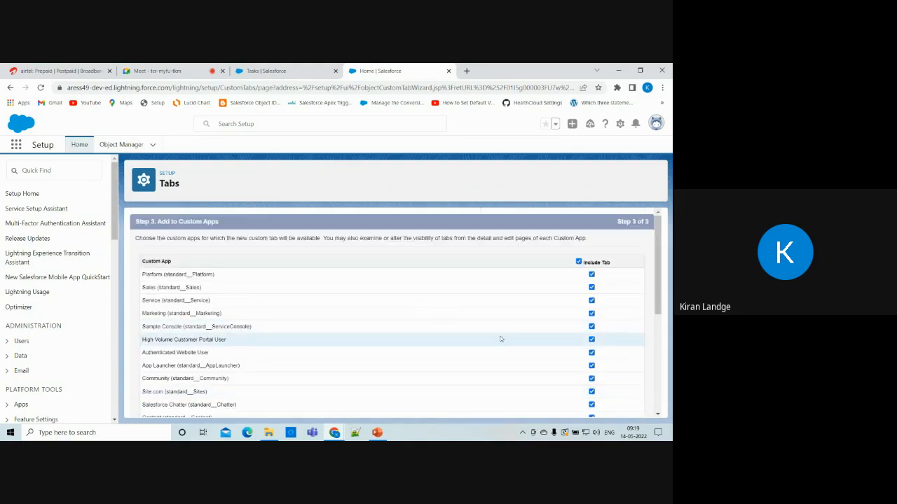
pyautogui.scroll(-2, 500, 339)
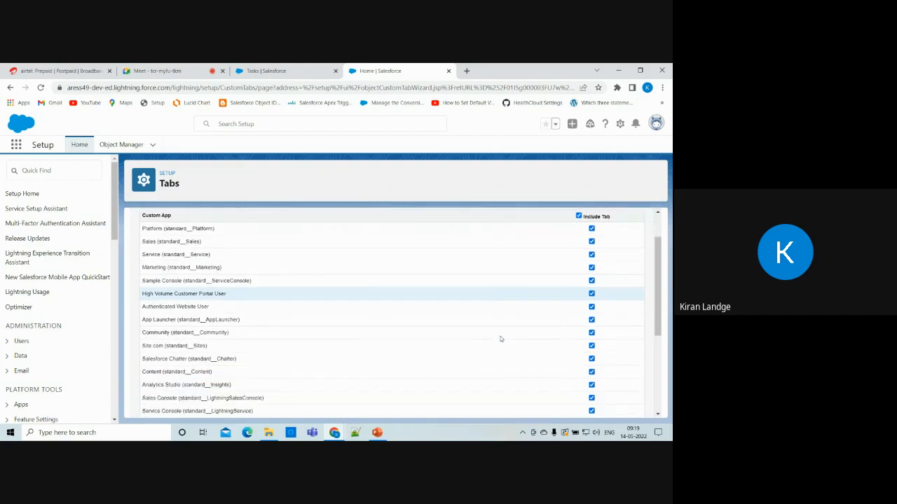
pyautogui.scroll(2, 500, 339)
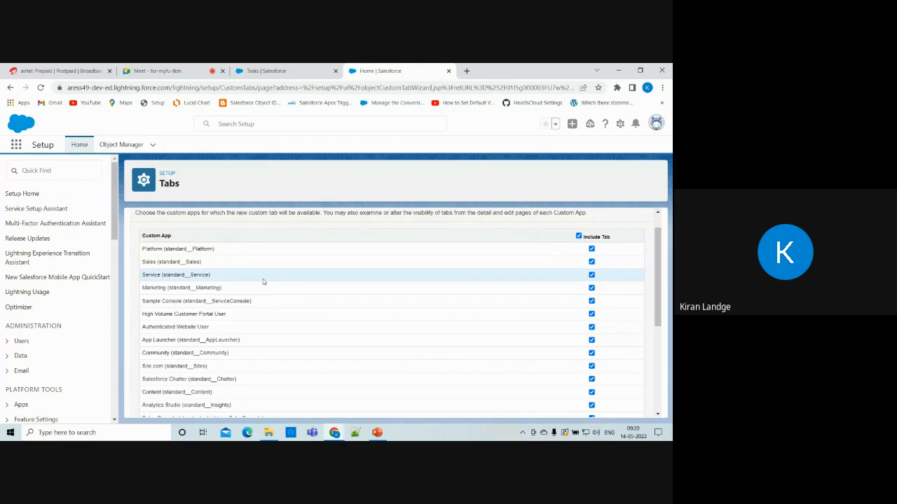
pyautogui.click(270, 433)
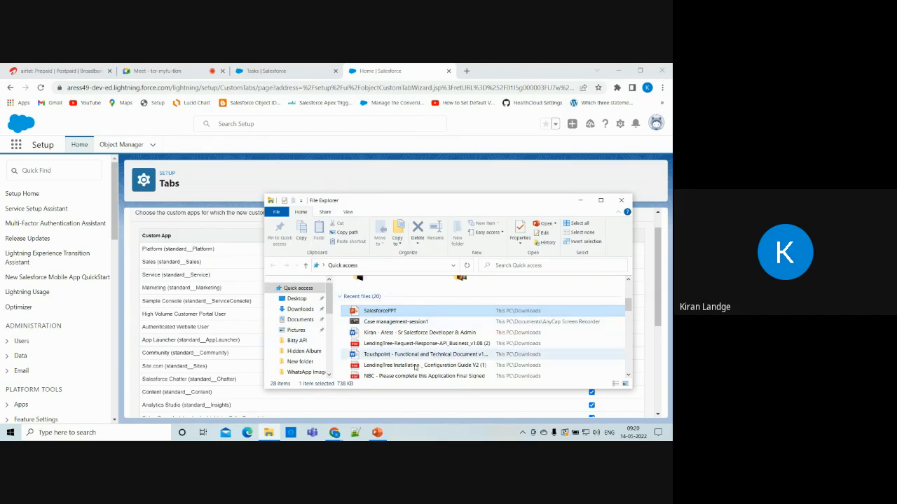
pyautogui.click(582, 201)
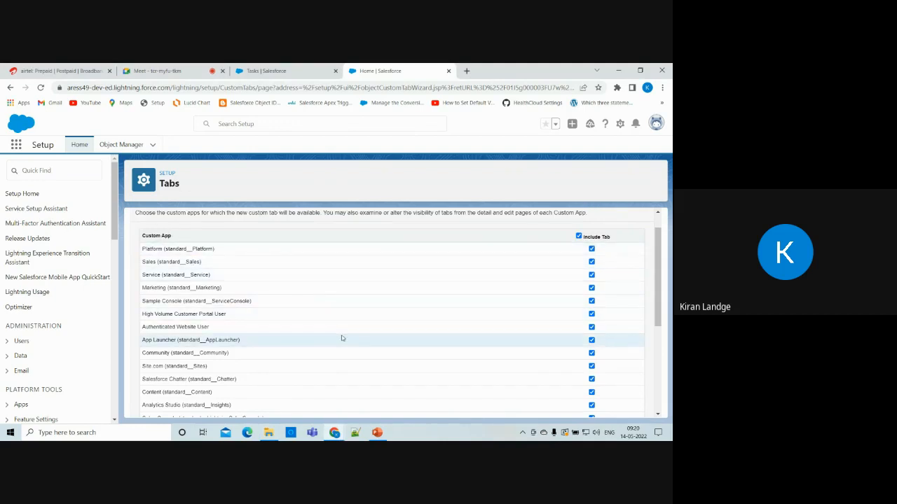
# Keep the Teacher tab included in all custom apps with 'Append tab' checked, scrolling to Save.
pyautogui.scroll(-1, 342, 338)
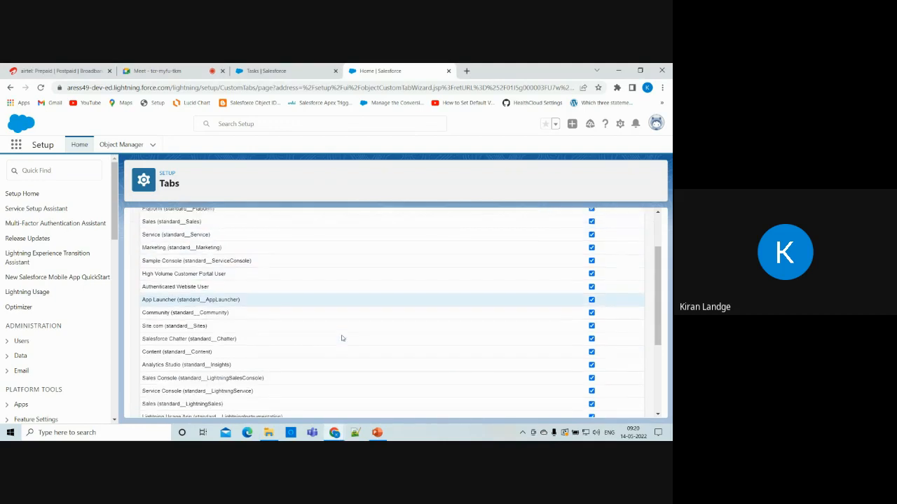
pyautogui.scroll(-2, 342, 338)
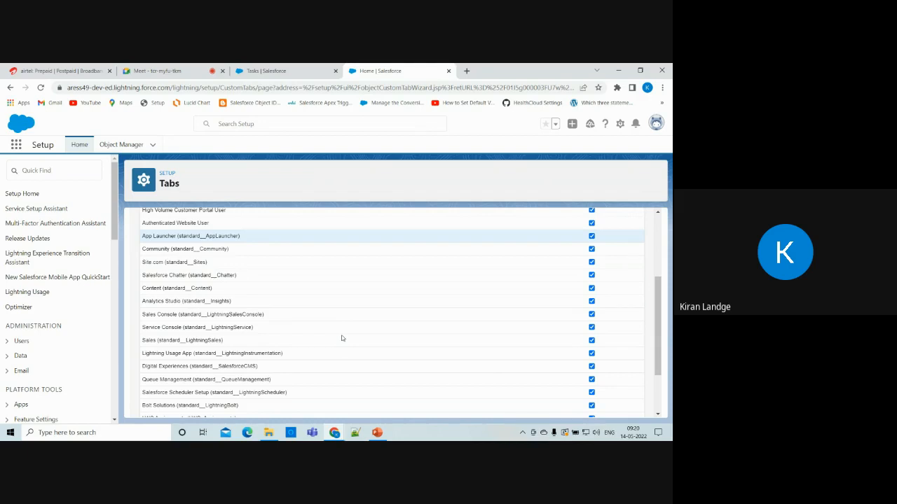
pyautogui.scroll(2, 342, 338)
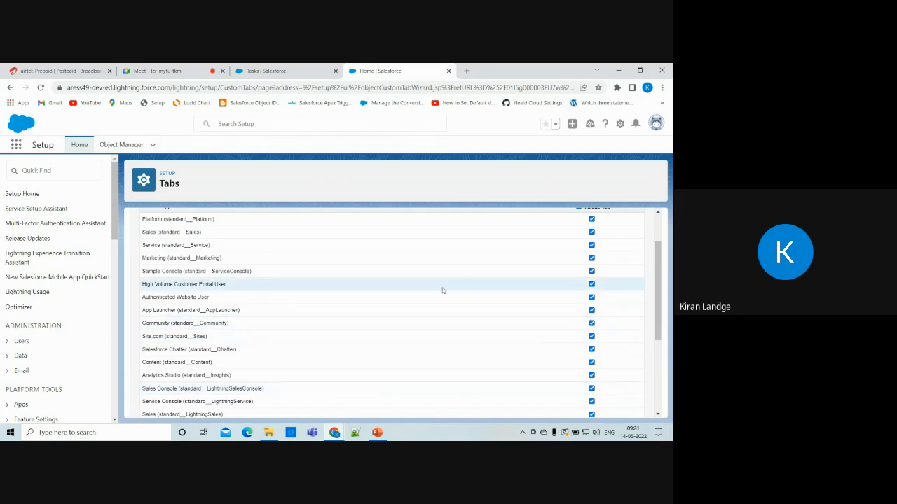
pyautogui.click(327, 70)
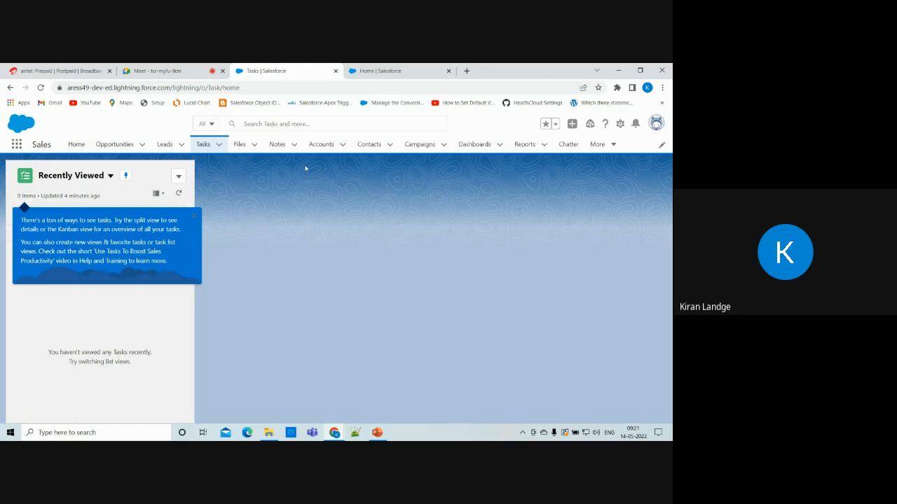
pyautogui.click(403, 66)
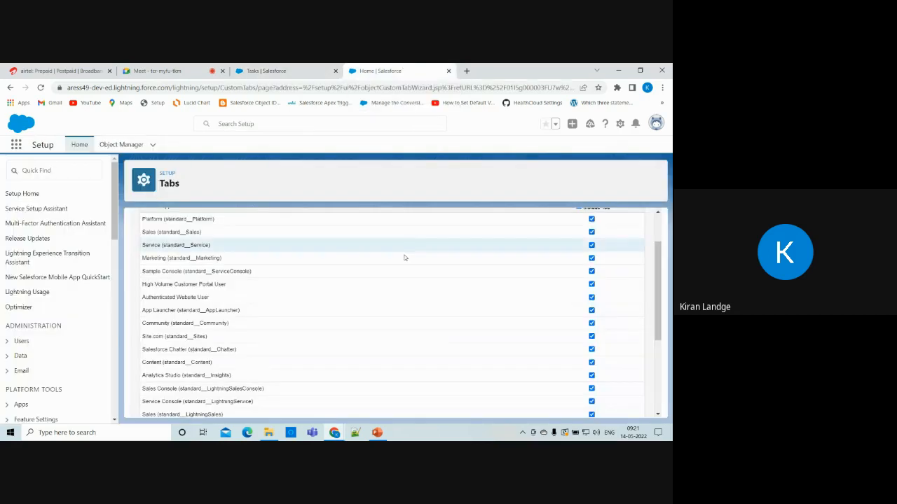
pyautogui.scroll(-4, 498, 288)
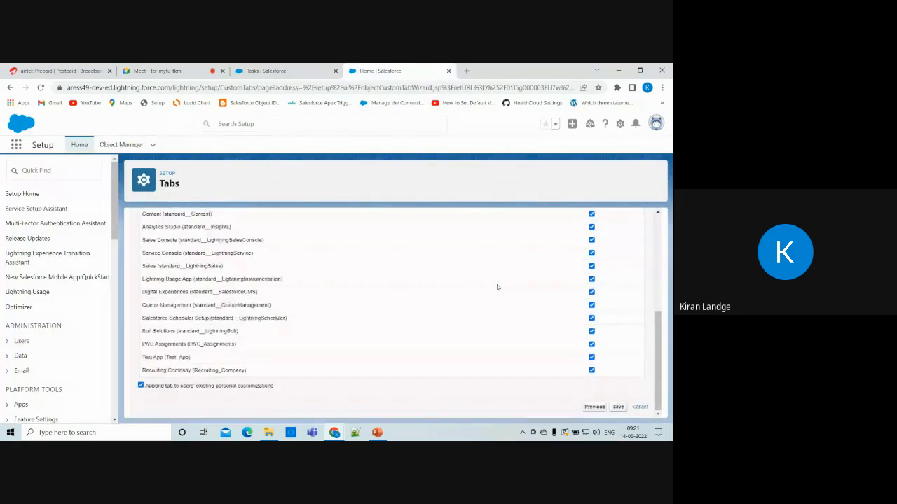
# Save the Teacher tab, view Teacher's four default fields, then go to the Tasks page.
pyautogui.click(618, 407)
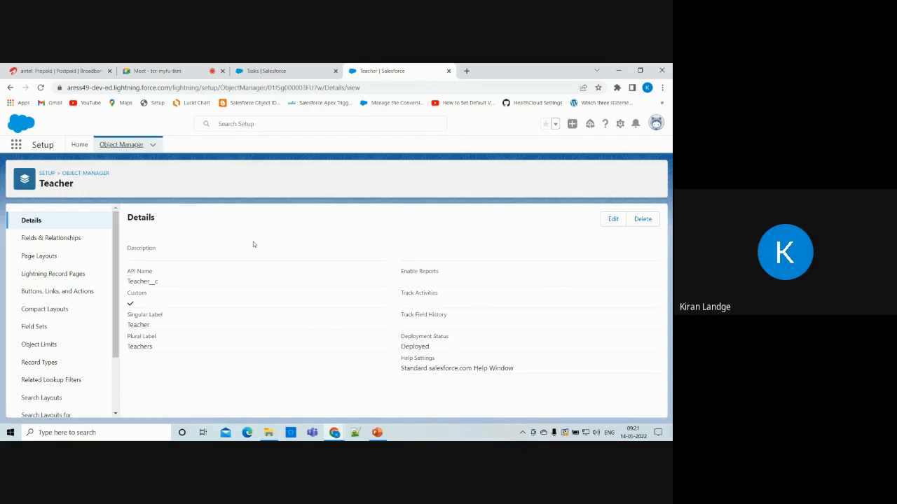
pyautogui.click(44, 238)
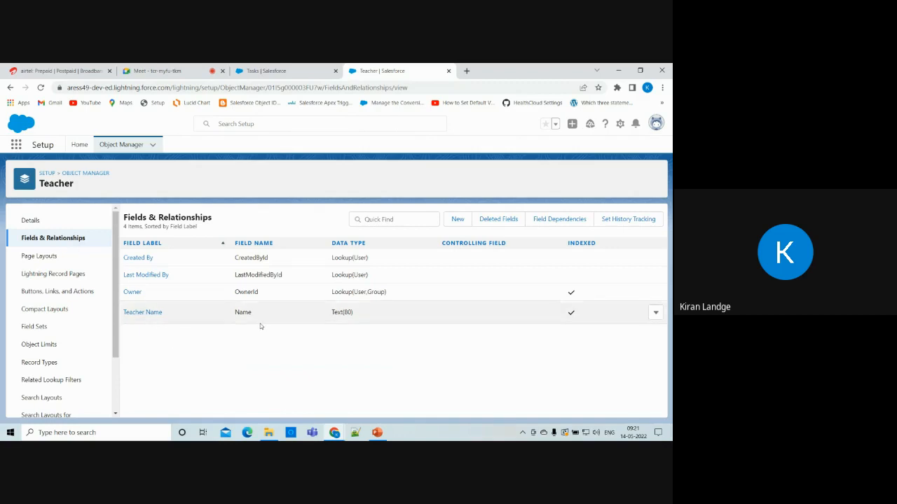
pyautogui.click(314, 71)
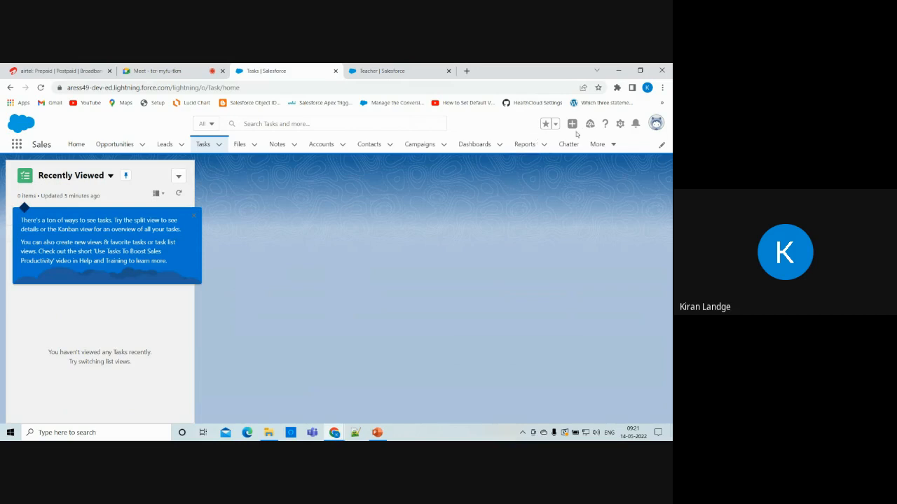
# Search the App Launcher for 'teac', then reload the Tasks page so the Teachers tab appears.
pyautogui.click(606, 145)
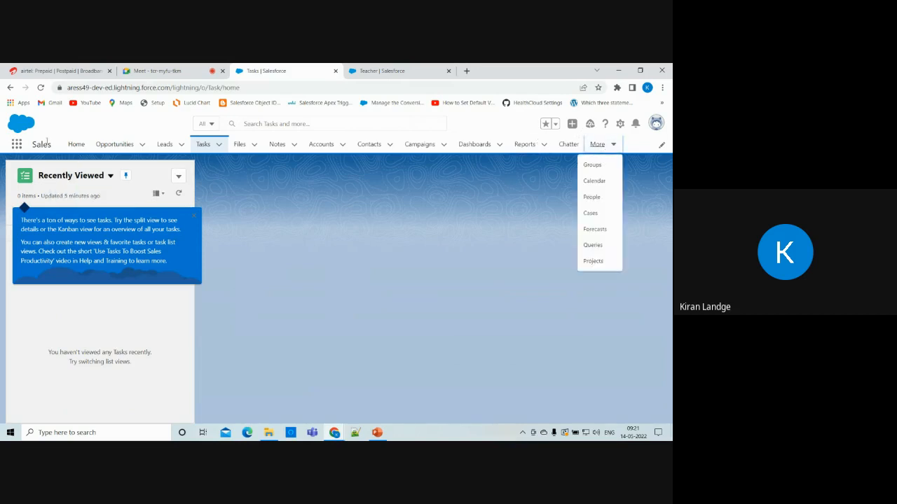
pyautogui.click(15, 149)
pyautogui.write('teach')
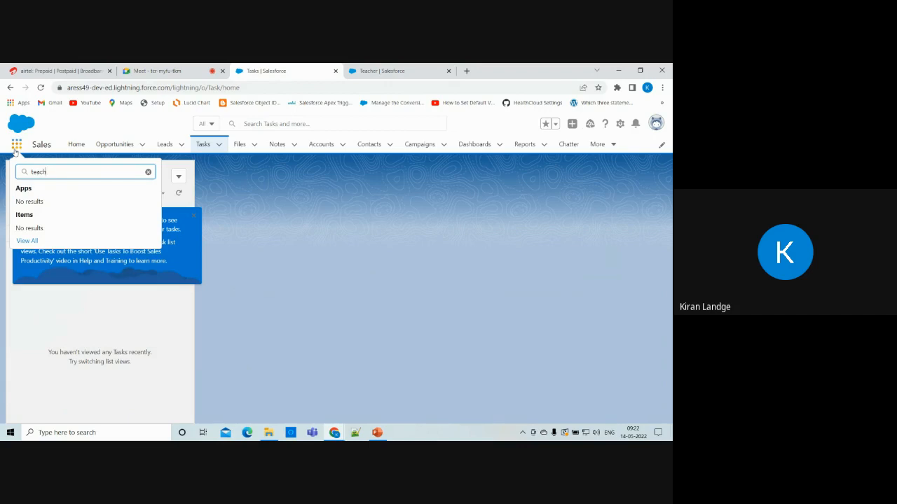
pyautogui.click(40, 87)
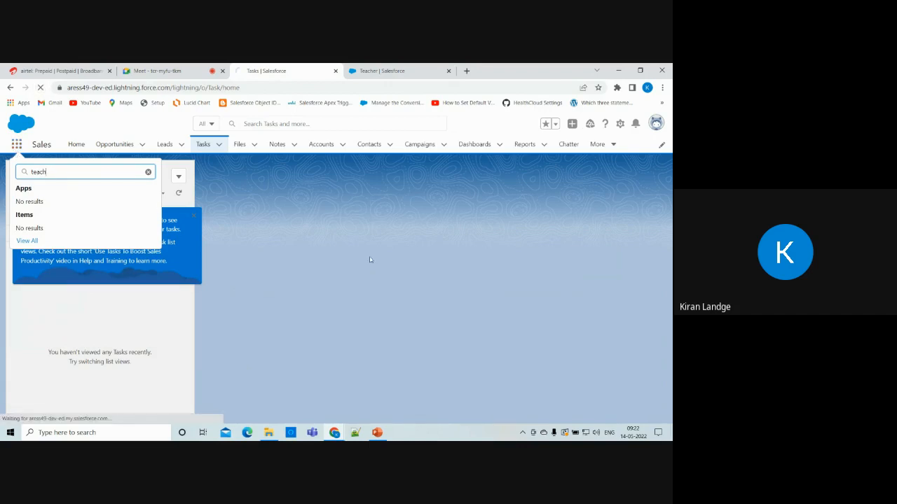
pyautogui.click(393, 71)
pyautogui.click(264, 68)
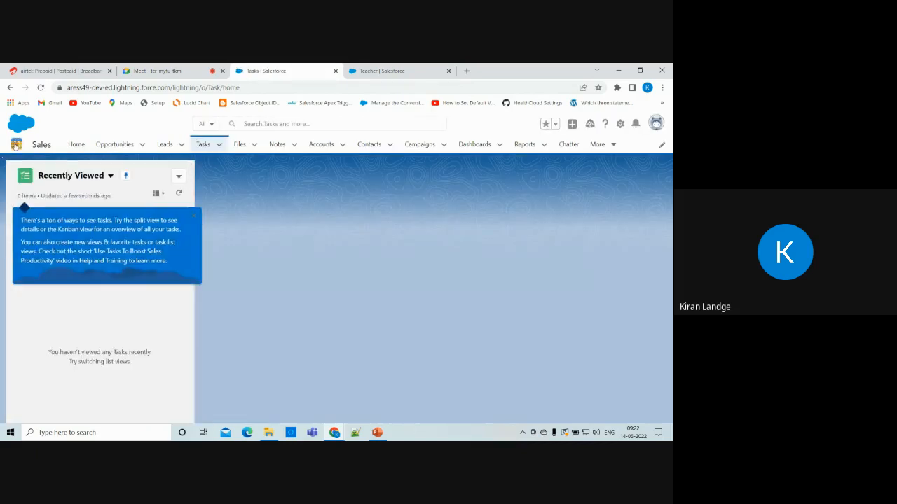
# Search 'tea' to open the empty Teachers list, then return to Teacher's field list.
pyautogui.click(15, 143)
pyautogui.write('tea')
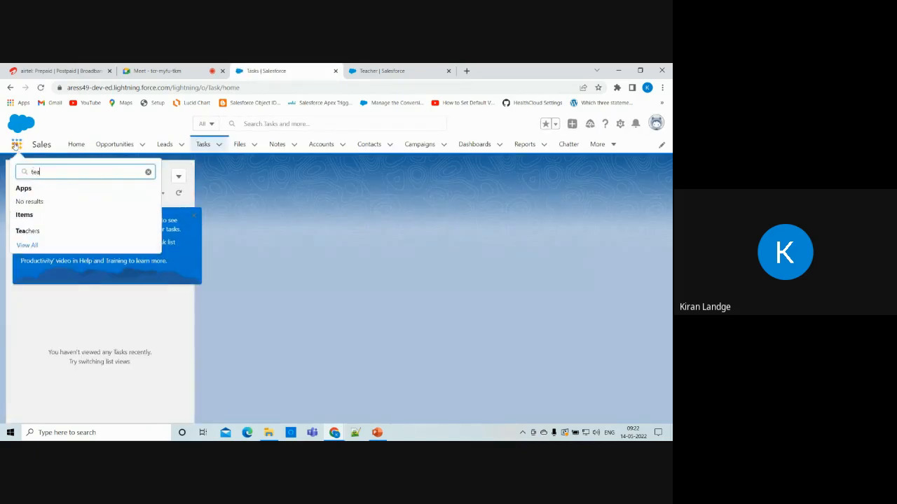
pyautogui.click(21, 231)
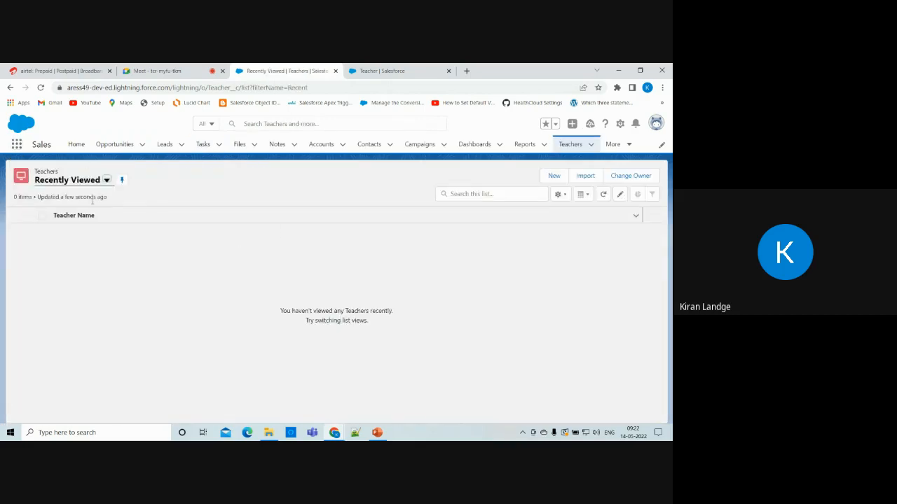
pyautogui.click(384, 71)
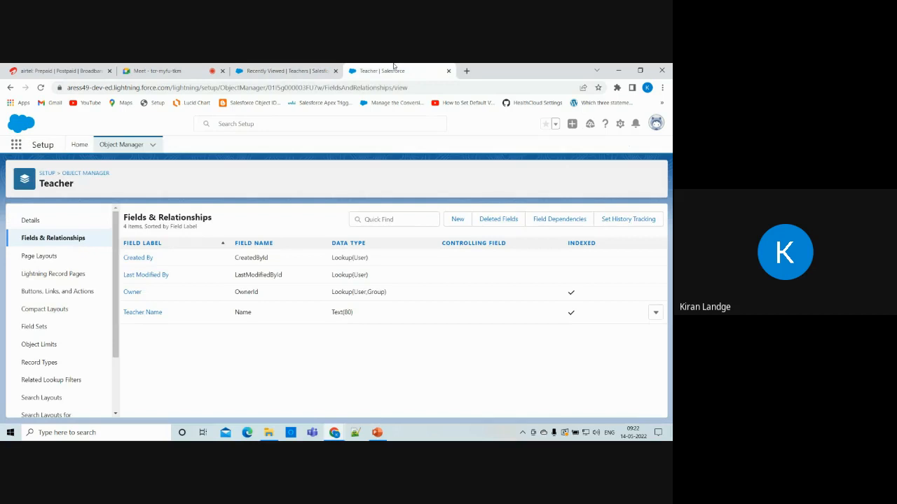
pyautogui.click(288, 71)
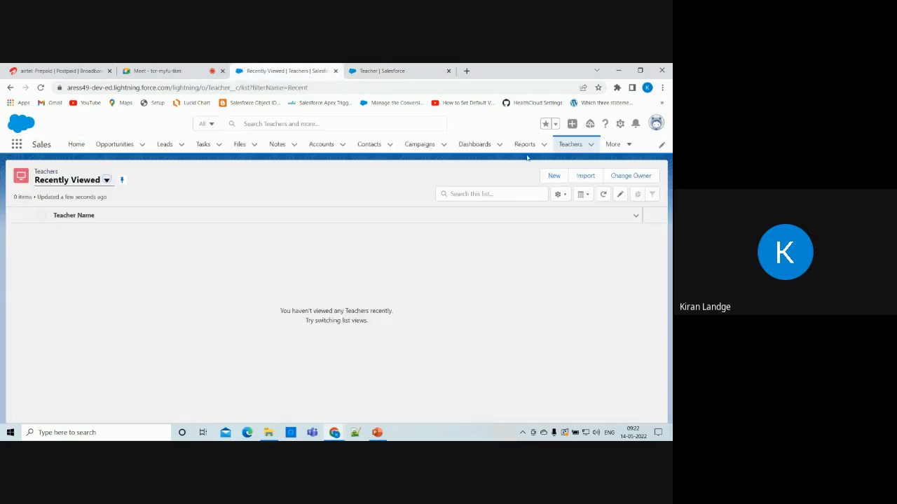
pyautogui.click(384, 71)
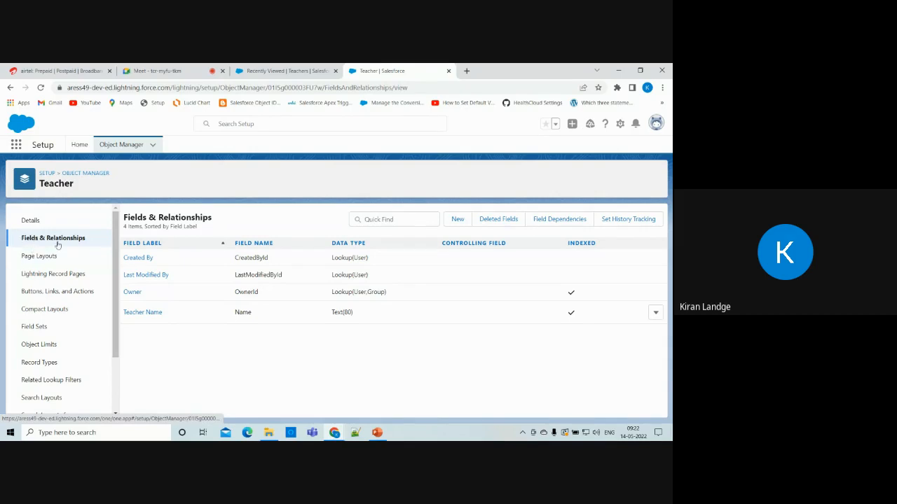
# Start a new custom field on Teacher with the Email data type.
pyautogui.click(457, 219)
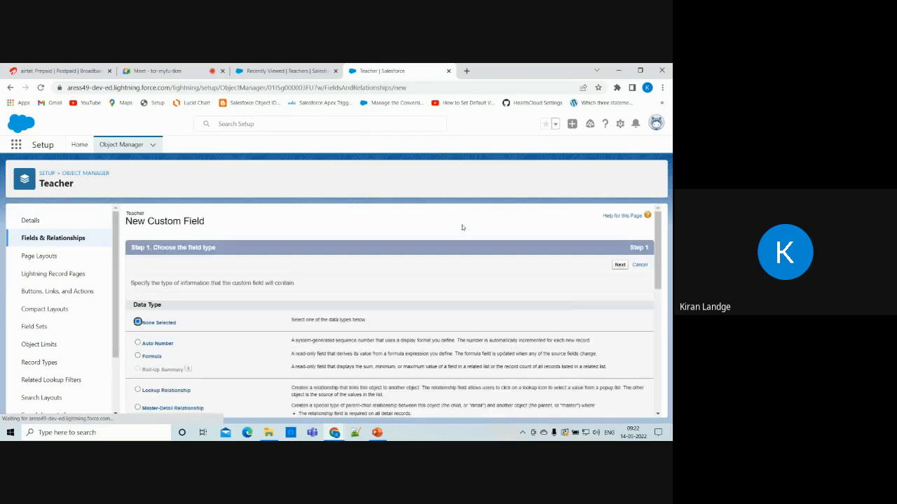
pyautogui.scroll(-2, 260, 365)
pyautogui.scroll(-3, 259, 365)
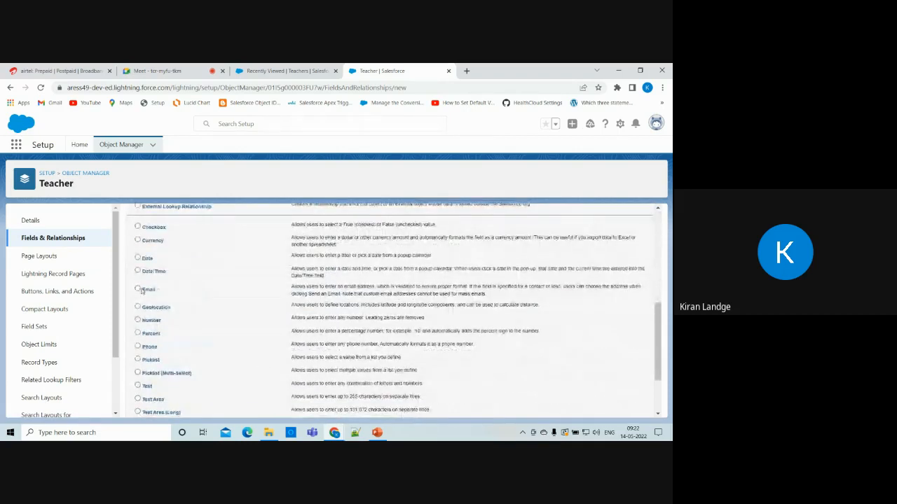
pyautogui.scroll(5, 140, 294)
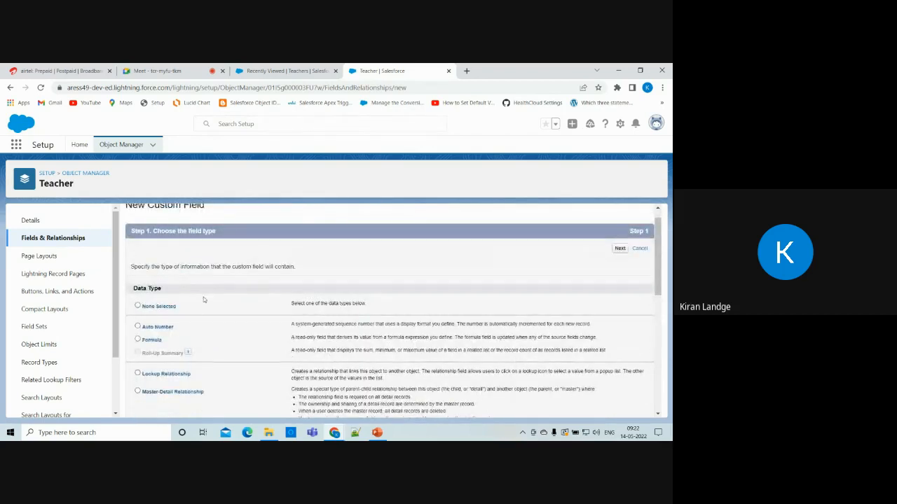
pyautogui.scroll(-5, 225, 328)
pyautogui.scroll(-2, 225, 332)
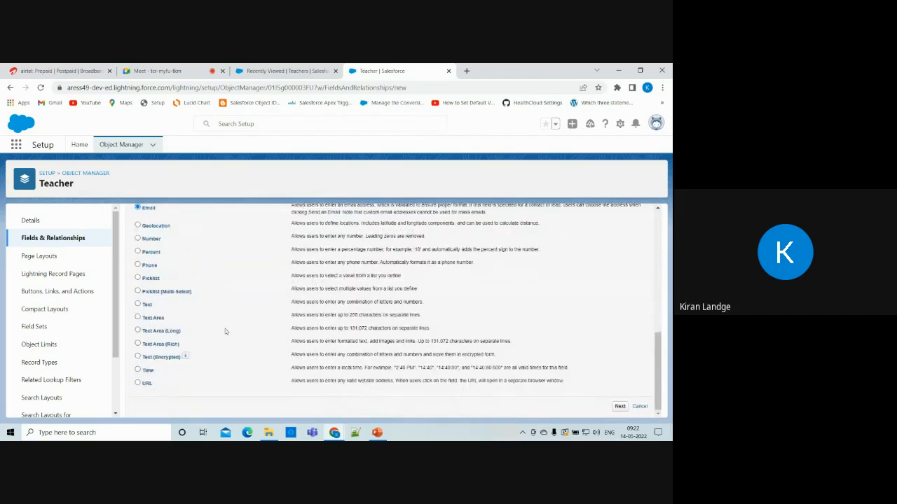
pyautogui.scroll(10, 225, 328)
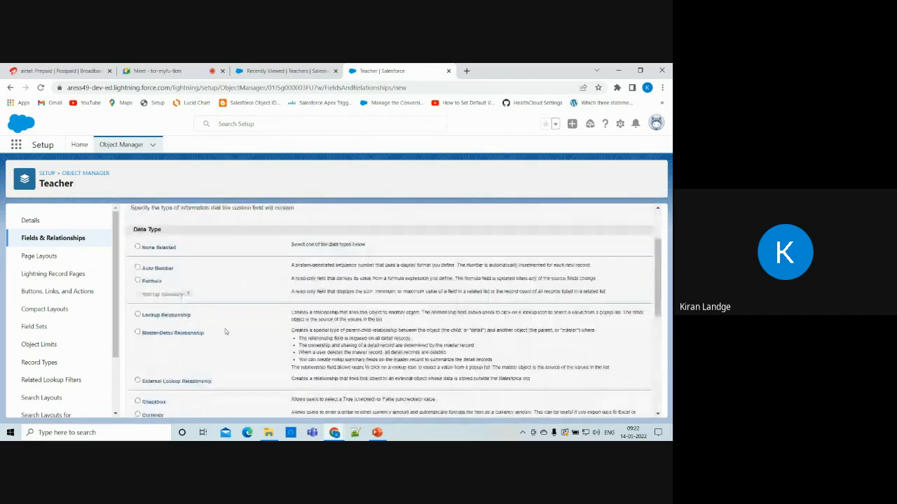
pyautogui.scroll(-1, 225, 331)
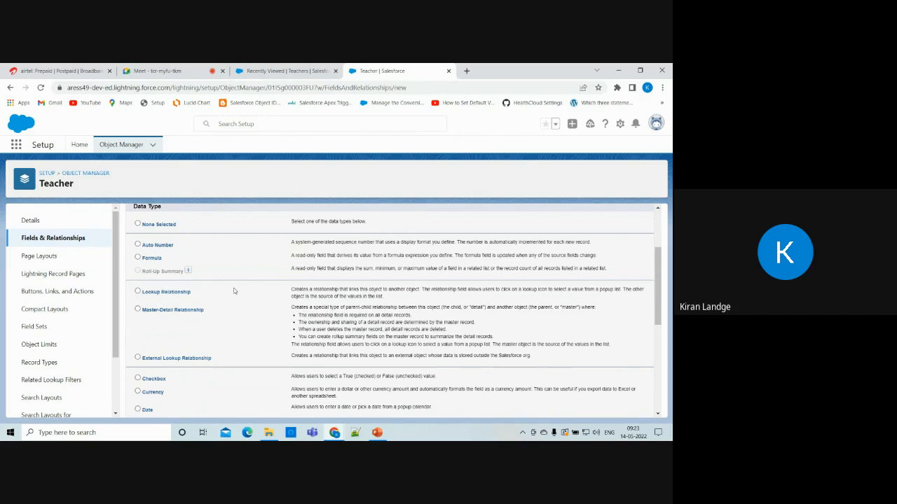
pyautogui.scroll(-3, 235, 291)
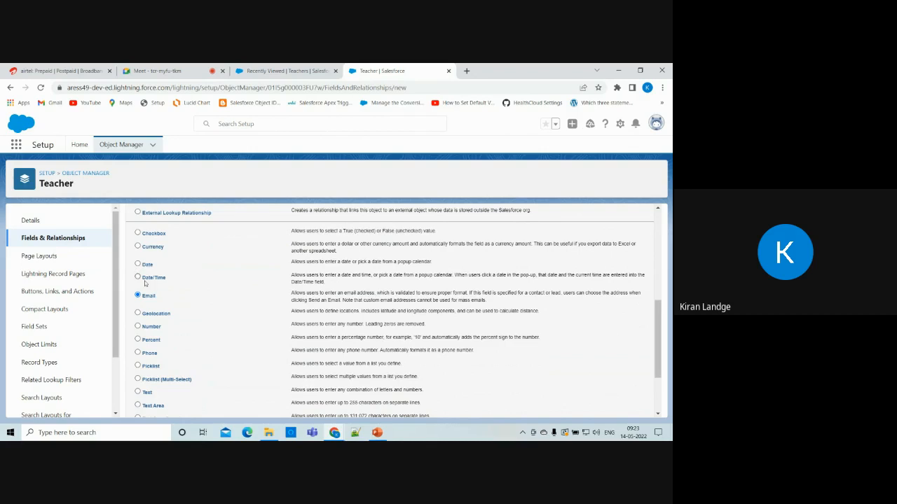
pyautogui.scroll(-2, 187, 340)
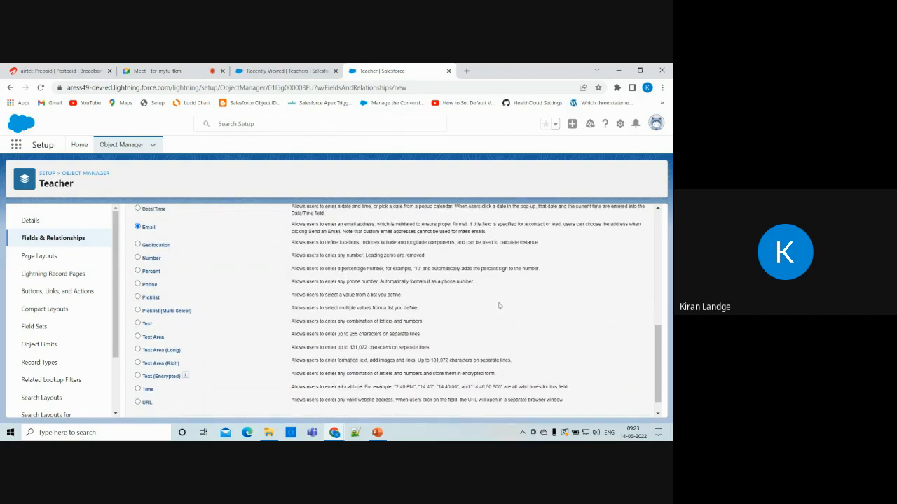
pyautogui.scroll(-1, 500, 305)
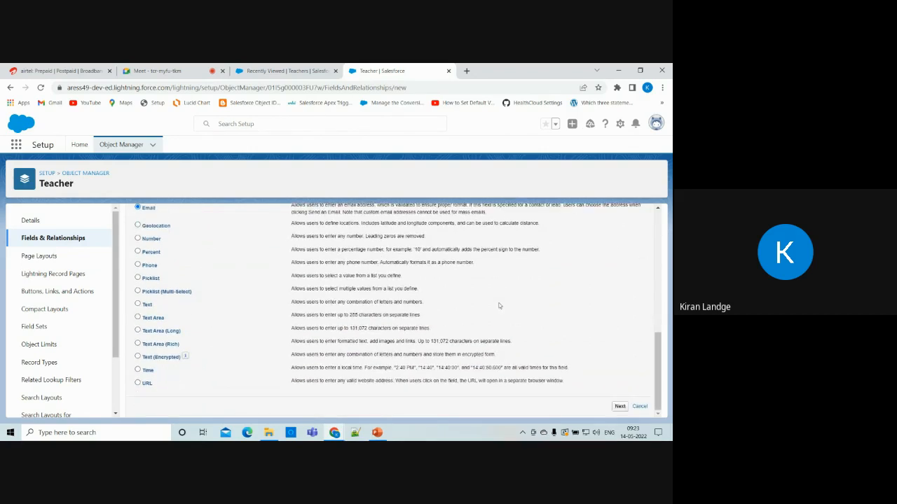
pyautogui.click(619, 408)
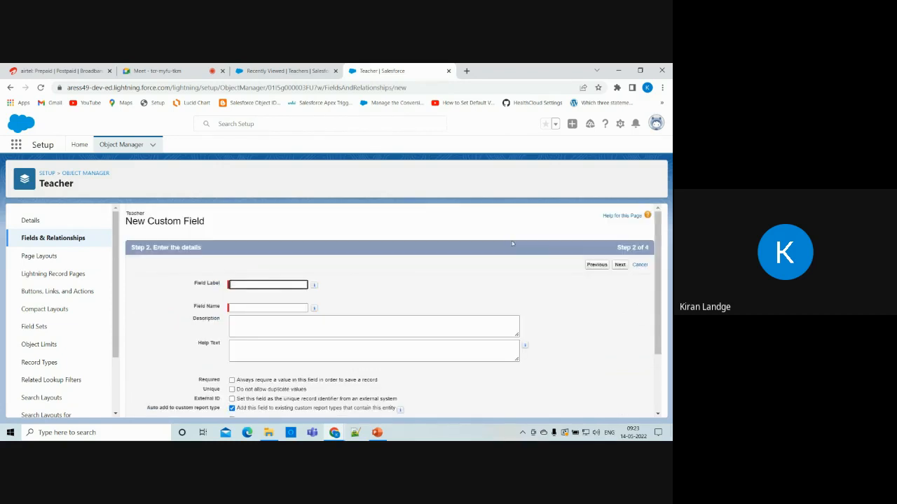
# Enter the field label (typed 'Emiail') so the field name fills in, then continue.
pyautogui.click(283, 284)
pyautogui.write('Emi')
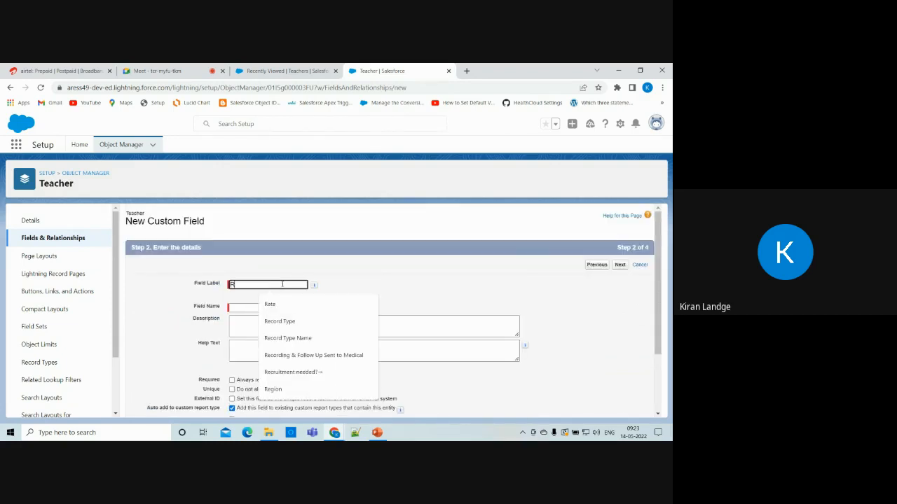
pyautogui.write('ail')
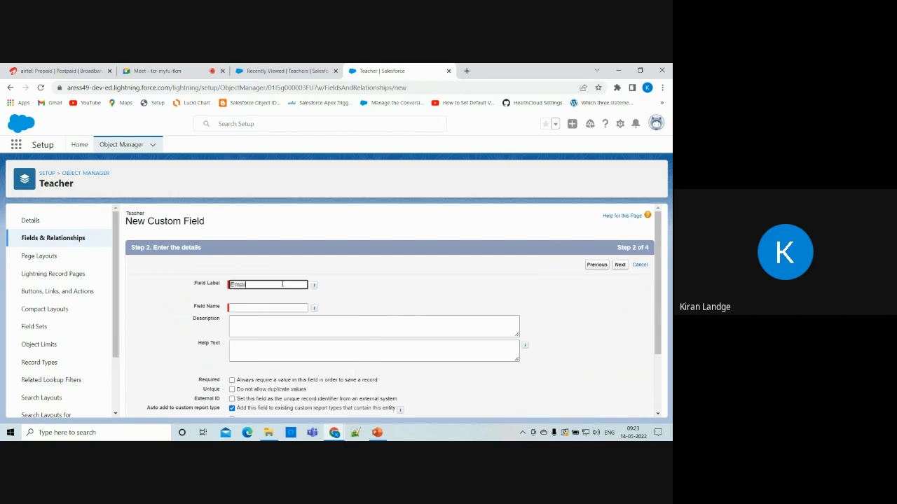
pyautogui.click(268, 304)
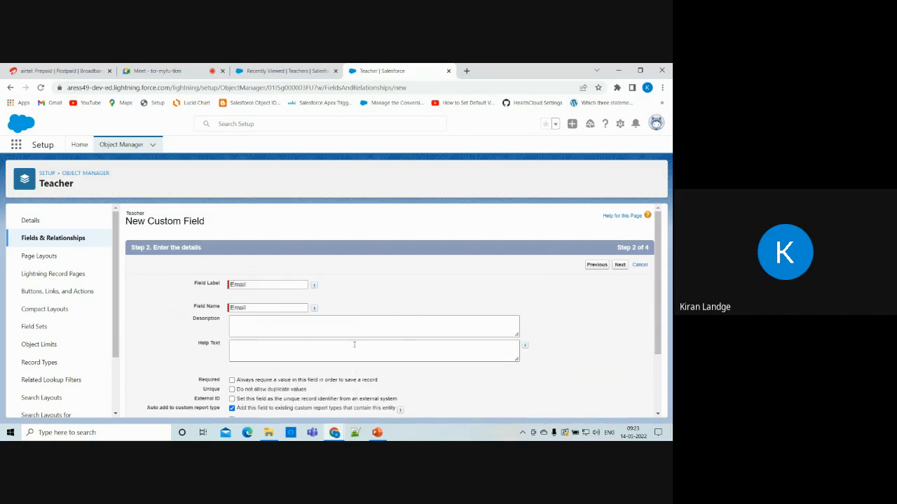
pyautogui.scroll(-1, 562, 293)
pyautogui.scroll(1, 562, 293)
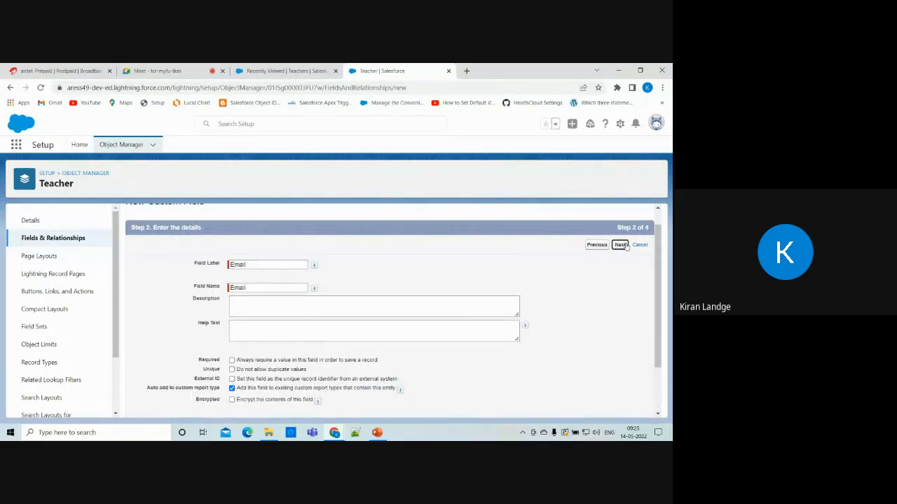
pyautogui.click(621, 245)
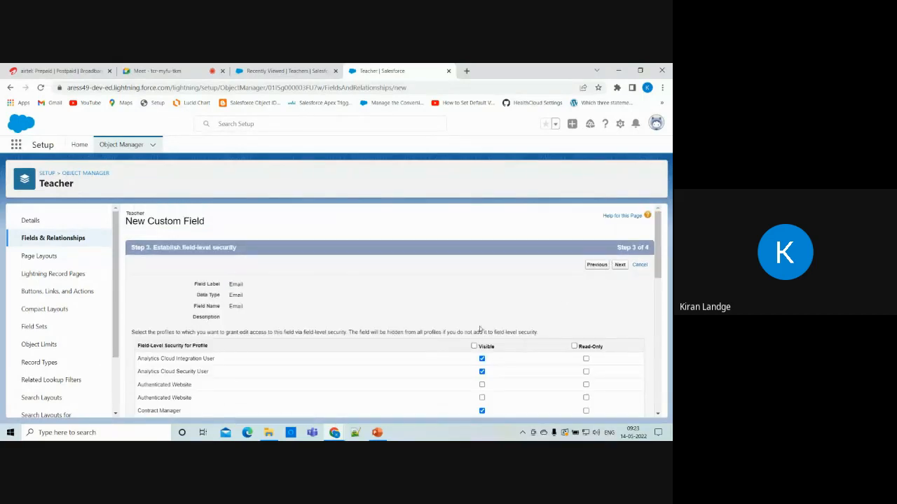
# Make the field visible to every profile, keep it on Teacher Layout, and save it.
pyautogui.click(474, 346)
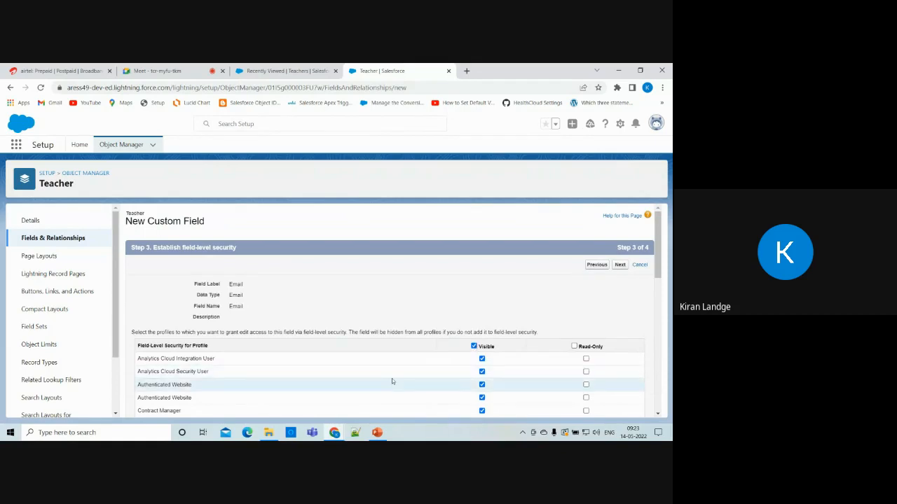
pyautogui.scroll(-5, 392, 378)
pyautogui.scroll(4, 392, 379)
pyautogui.scroll(1, 392, 381)
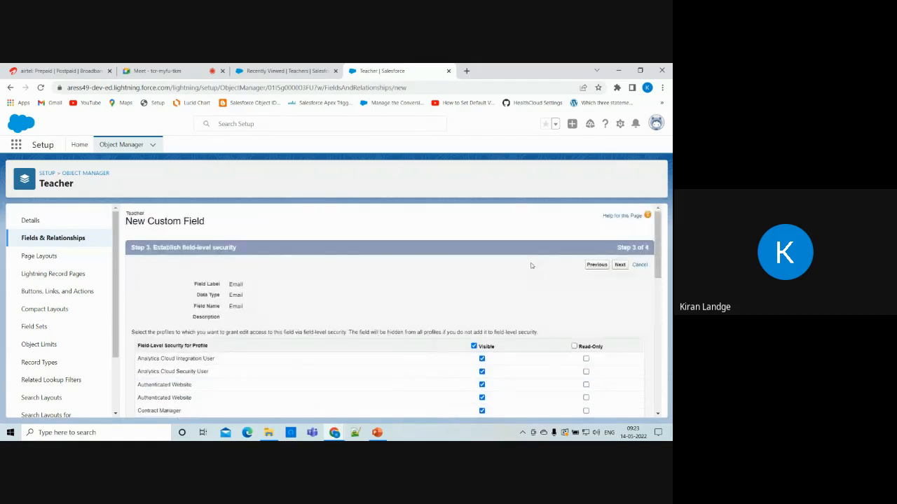
pyautogui.click(620, 264)
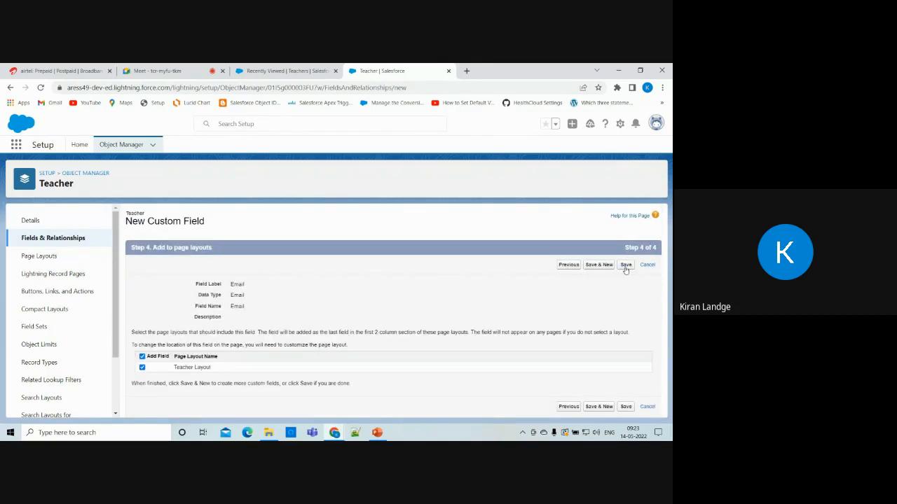
pyautogui.click(629, 269)
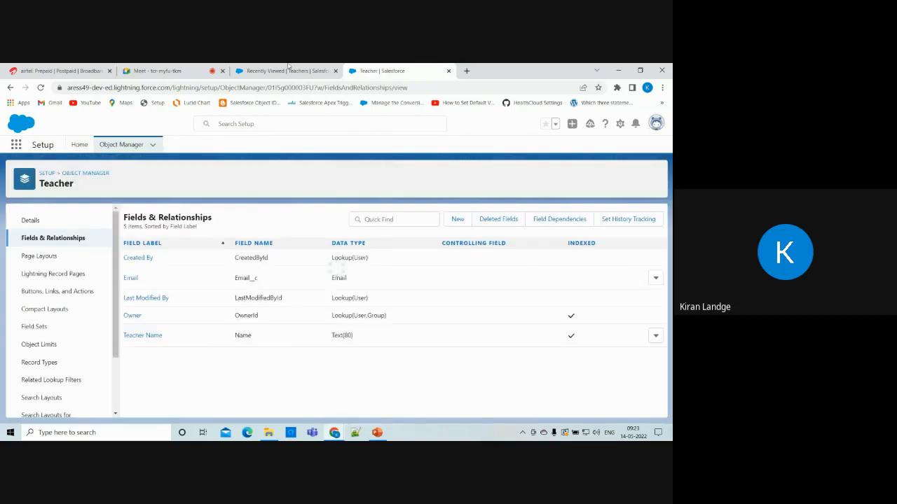
pyautogui.click(253, 70)
# Create and save a Teacher 1 record with its email address filled in.
pyautogui.click(41, 87)
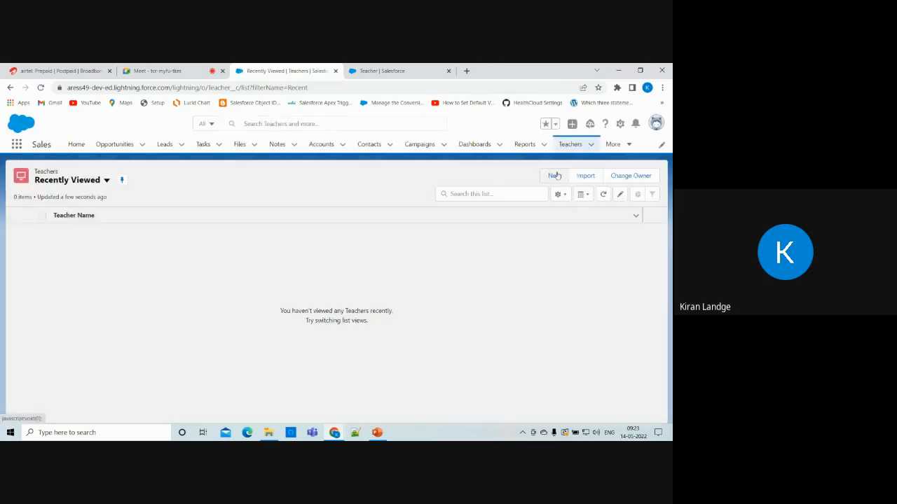
pyautogui.click(555, 175)
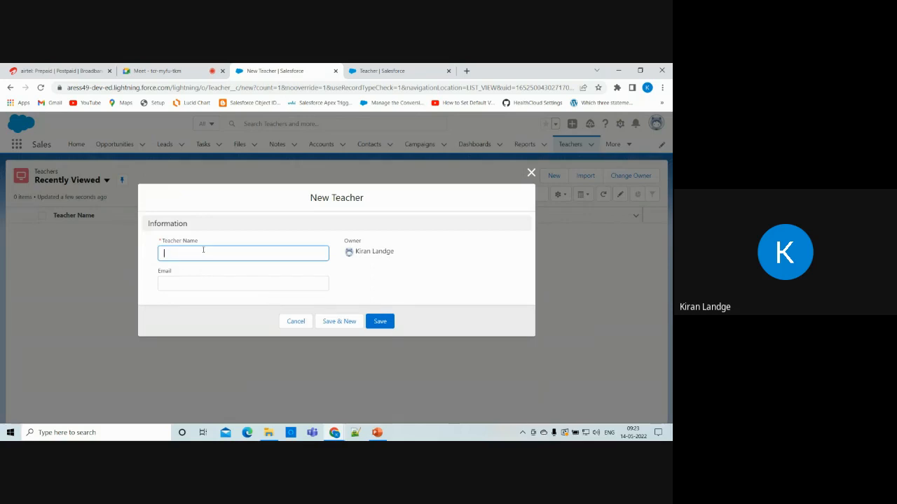
pyautogui.write('Teache')
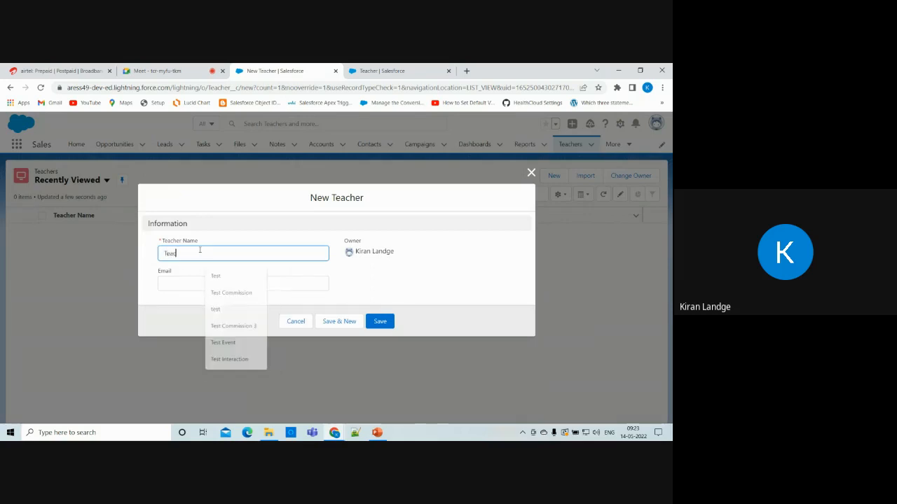
pyautogui.write('r 1')
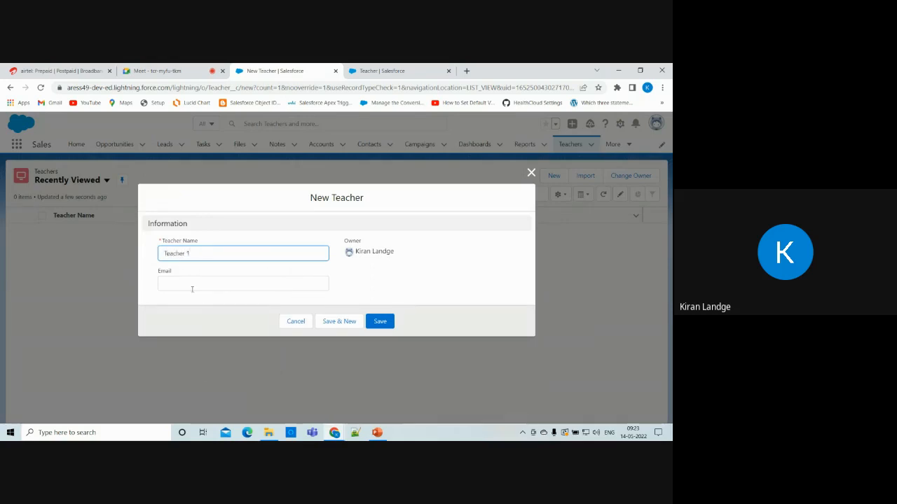
pyautogui.click(184, 283)
pyautogui.write('t')
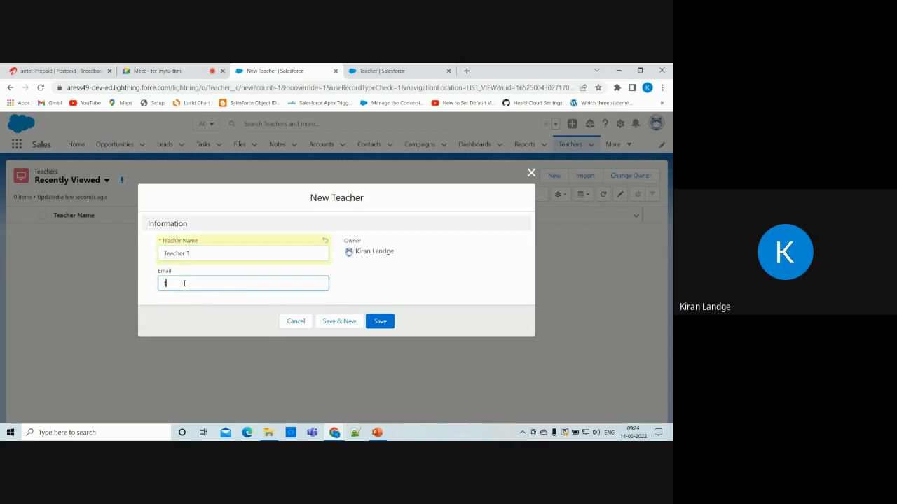
pyautogui.write('eacher1@test')
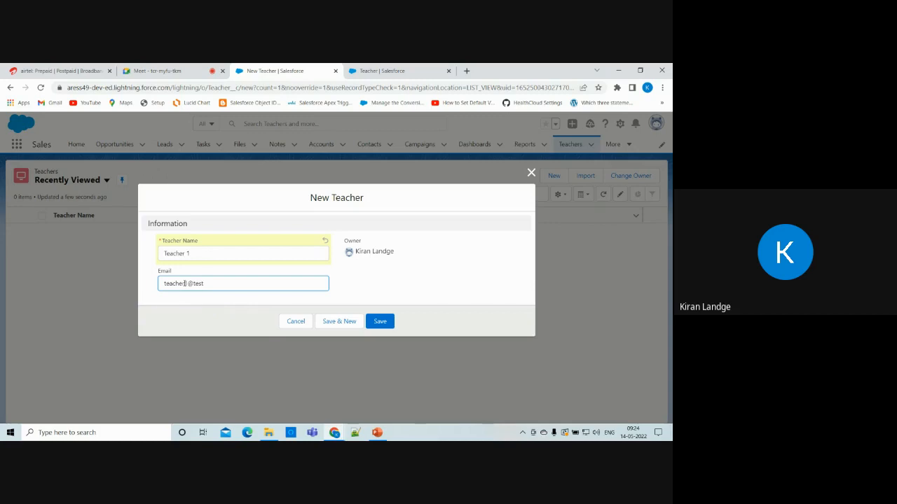
pyautogui.write('.com')
pyautogui.click(388, 324)
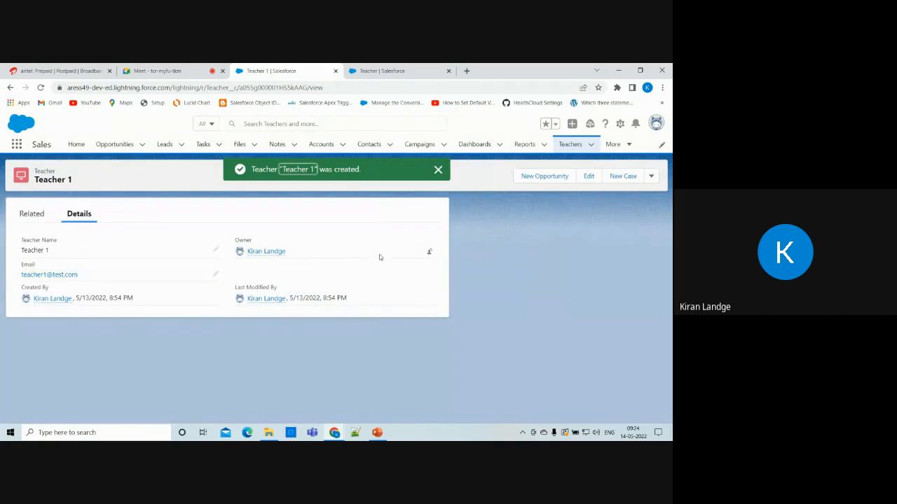
# Create a second record, Teacher 2, with its email address, and save it.
pyautogui.click(570, 145)
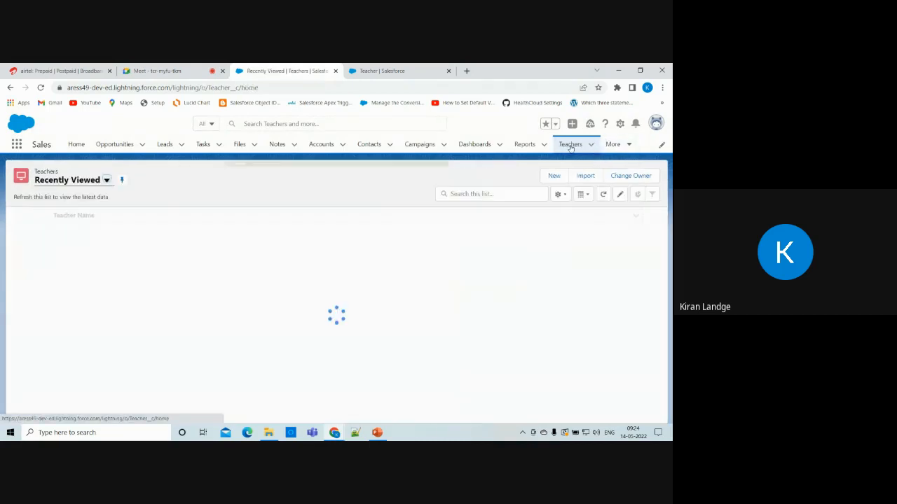
pyautogui.click(553, 176)
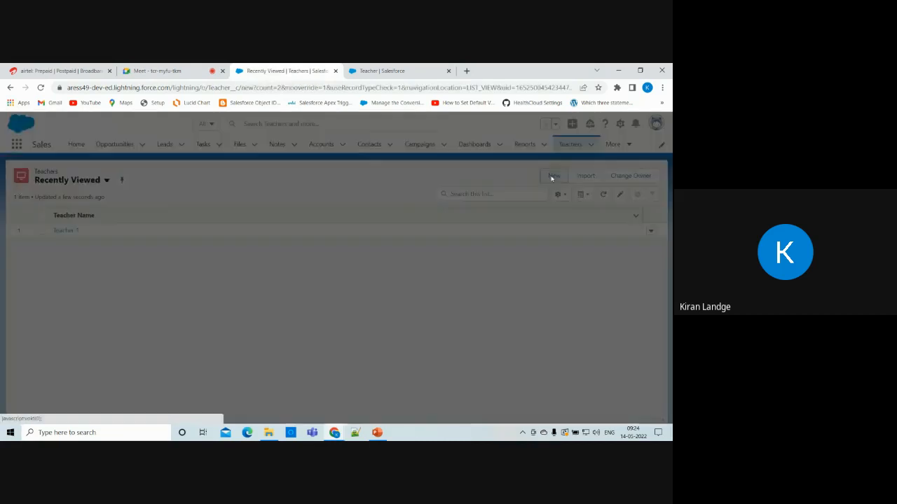
pyautogui.write('Te')
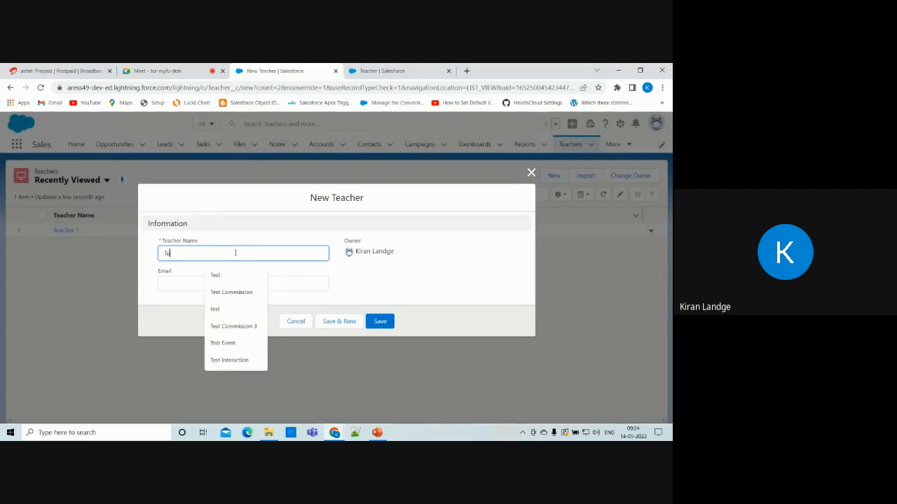
pyautogui.write('acher 2')
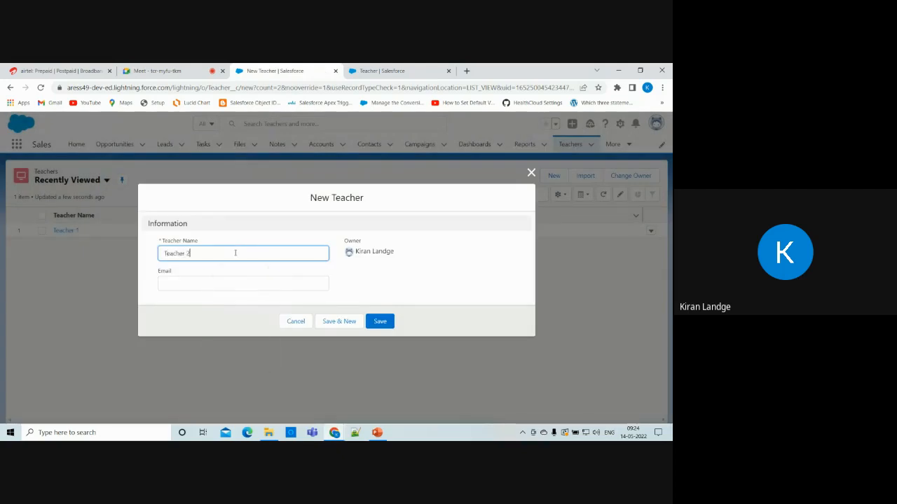
pyautogui.click(219, 282)
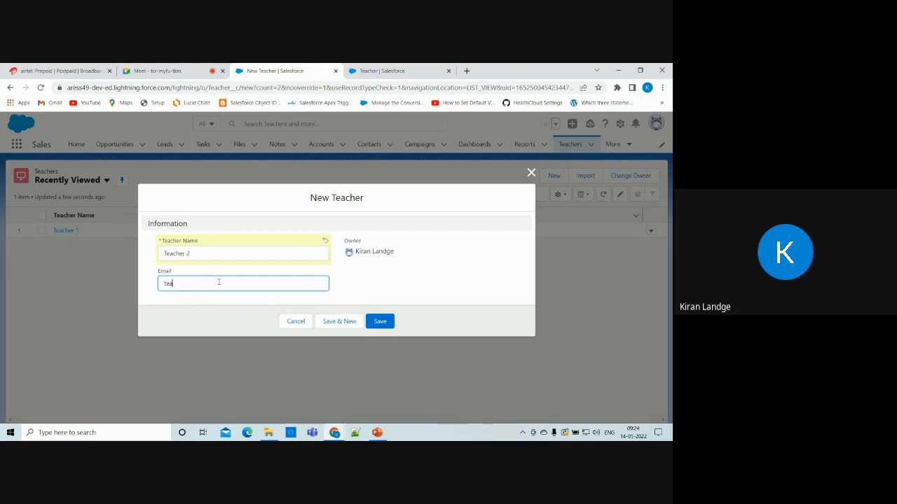
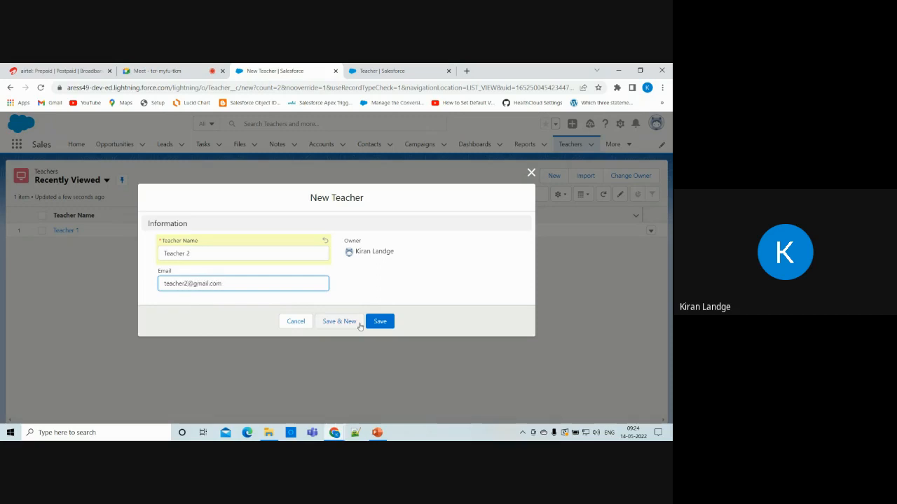
pyautogui.click(378, 322)
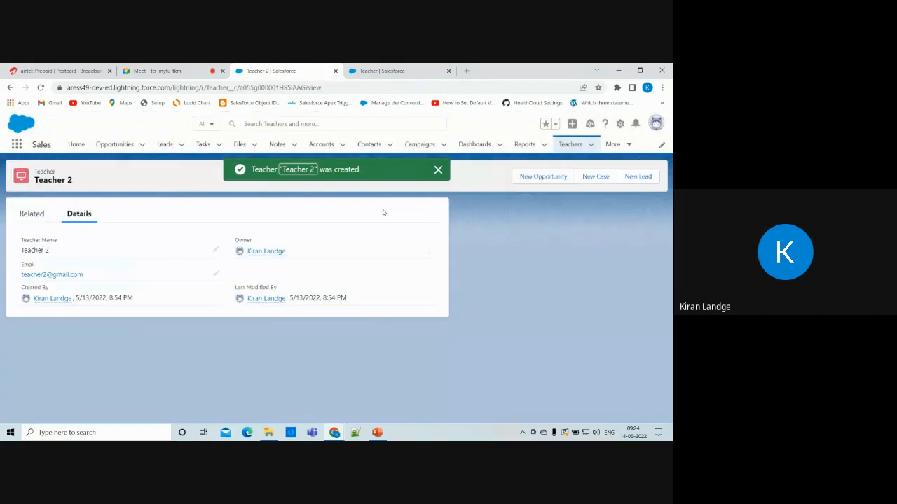
# Go back to the Teachers list to confirm Teacher 1 and Teacher 2 are there.
pyautogui.click(572, 146)
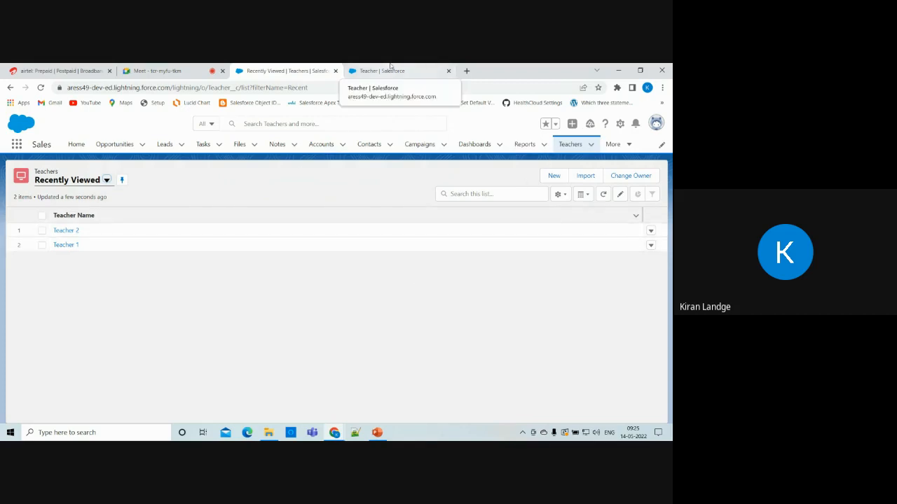
# Compare the Teachers record list with the Teacher object's fields, then go to Object Manager.
pyautogui.click(422, 67)
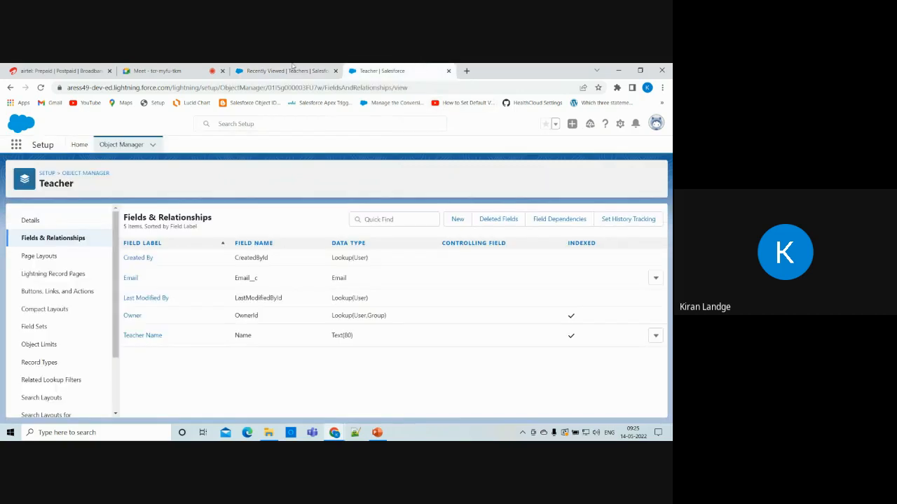
pyautogui.click(291, 67)
pyautogui.click(425, 66)
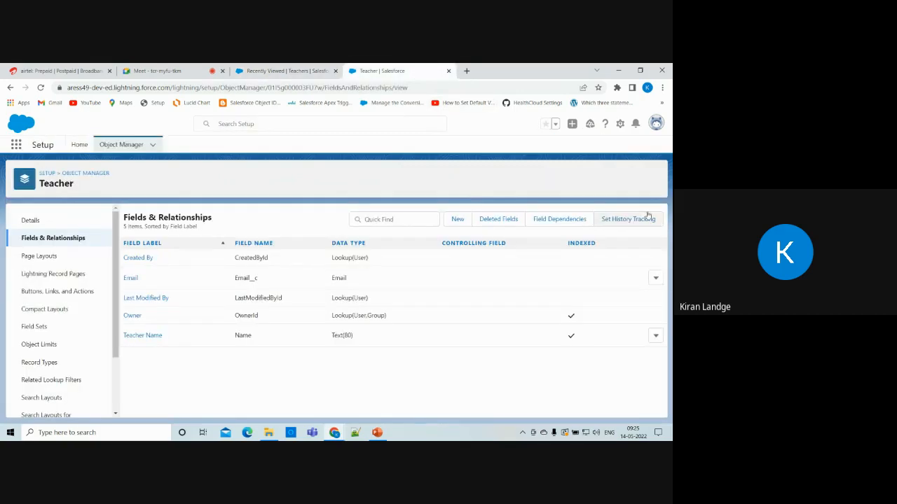
pyautogui.click(311, 68)
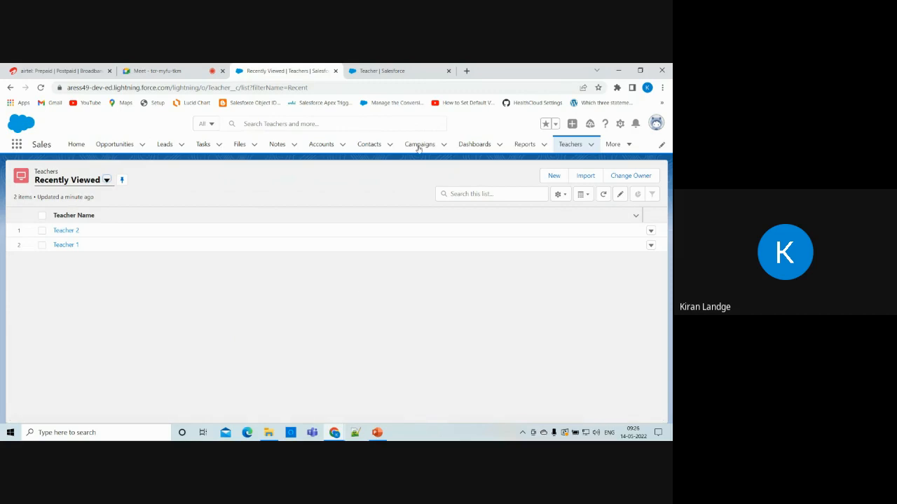
pyautogui.click(427, 67)
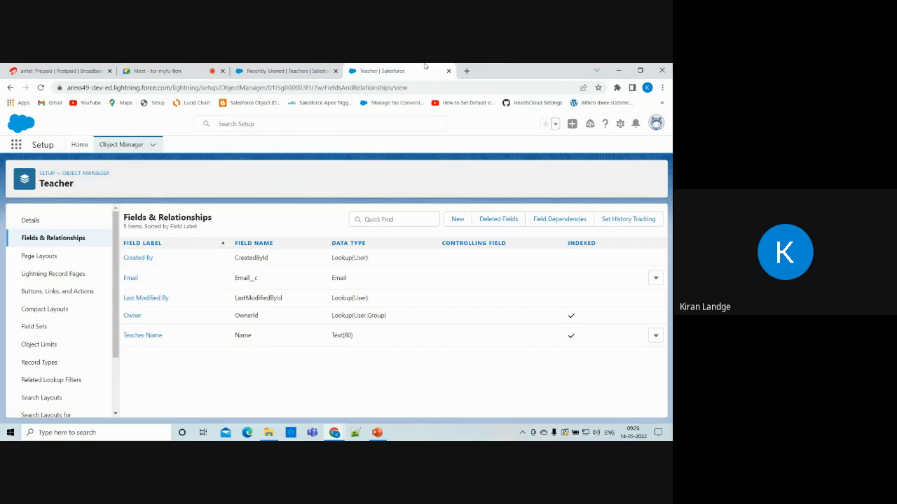
pyautogui.click(291, 71)
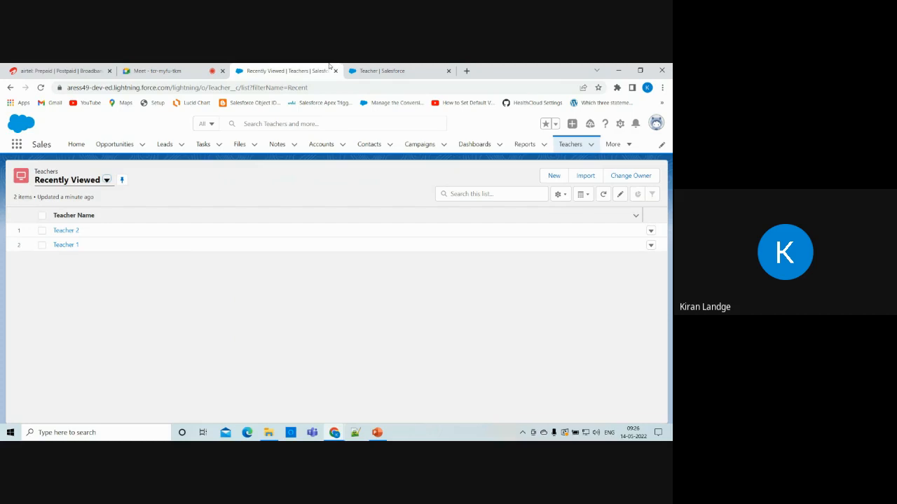
pyautogui.click(396, 68)
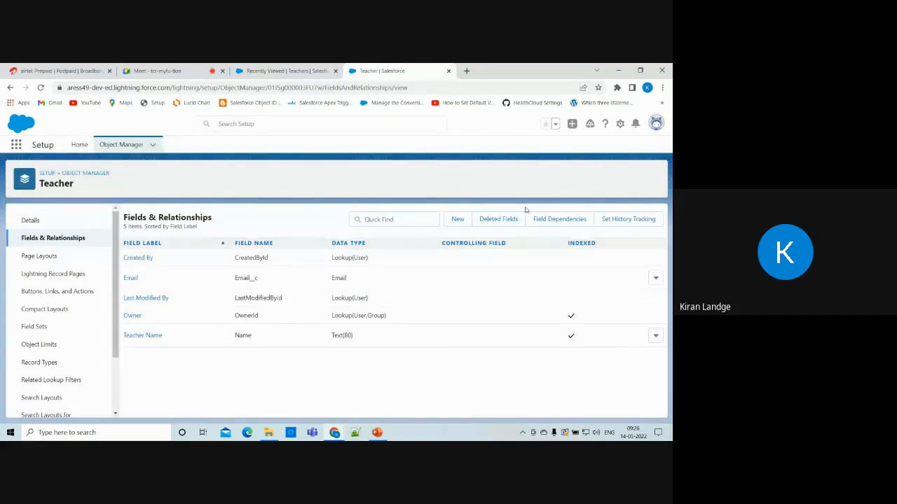
pyautogui.click(125, 147)
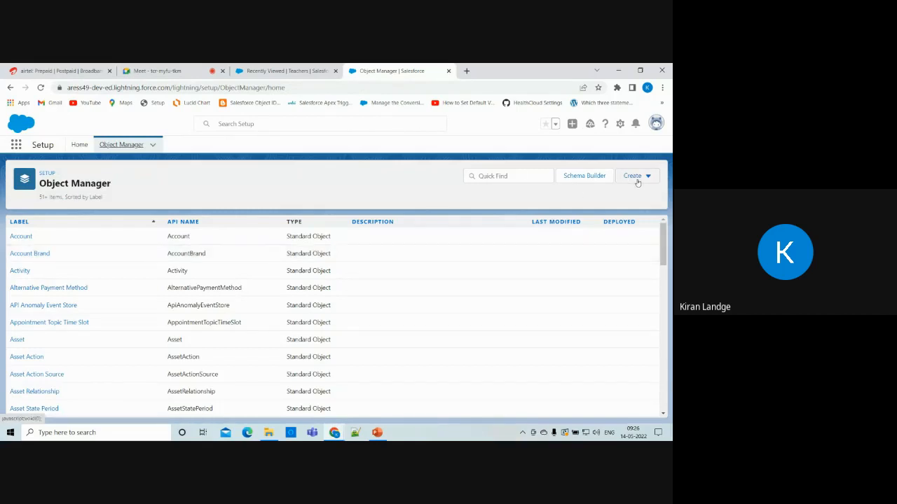
# Create the Student custom object, plural label Students, with Launch New Custom Tab Wizard ticked.
pyautogui.click(634, 177)
pyautogui.click(604, 203)
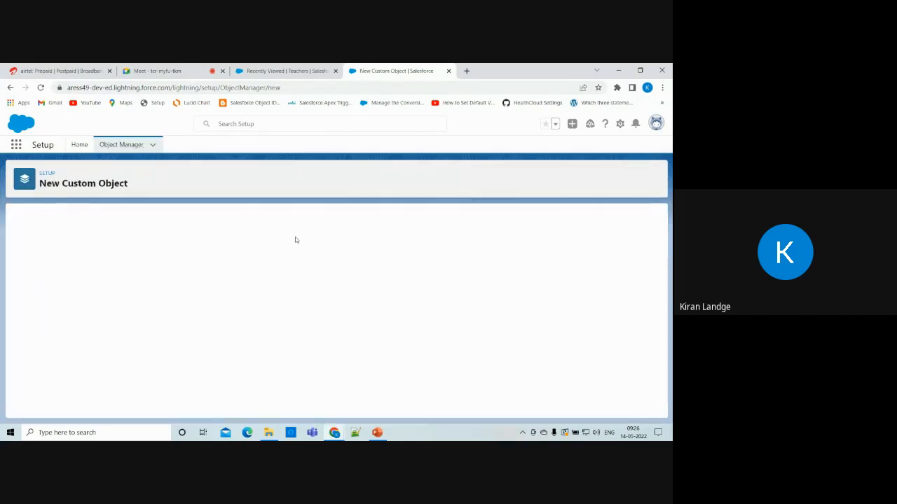
pyautogui.click(175, 300)
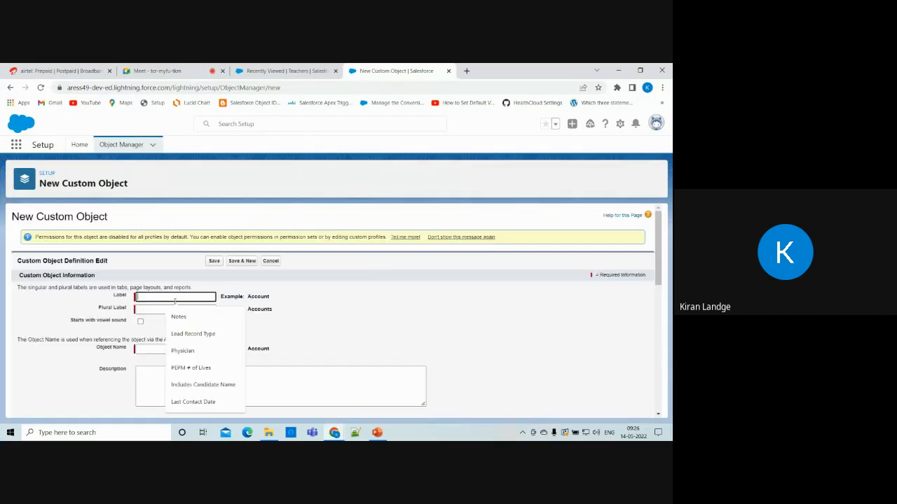
pyautogui.press('capslock')
pyautogui.press('capslock')
pyautogui.write('Student')
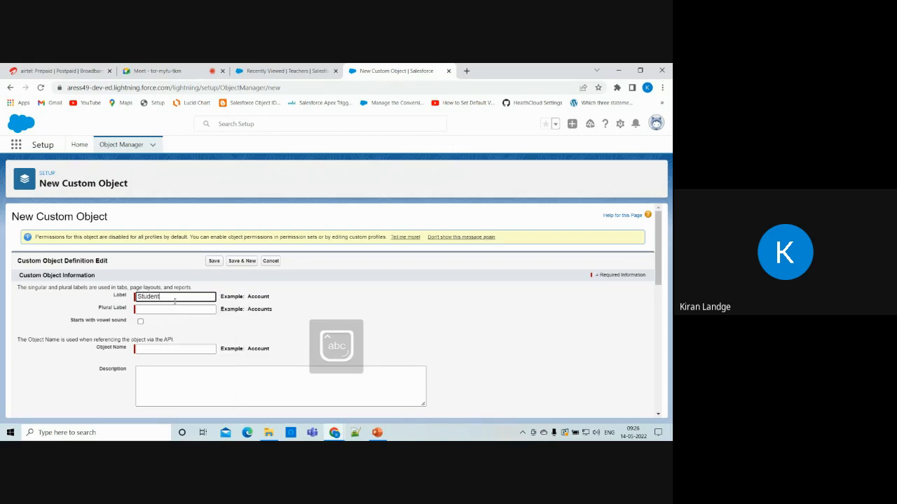
pyautogui.click(156, 306)
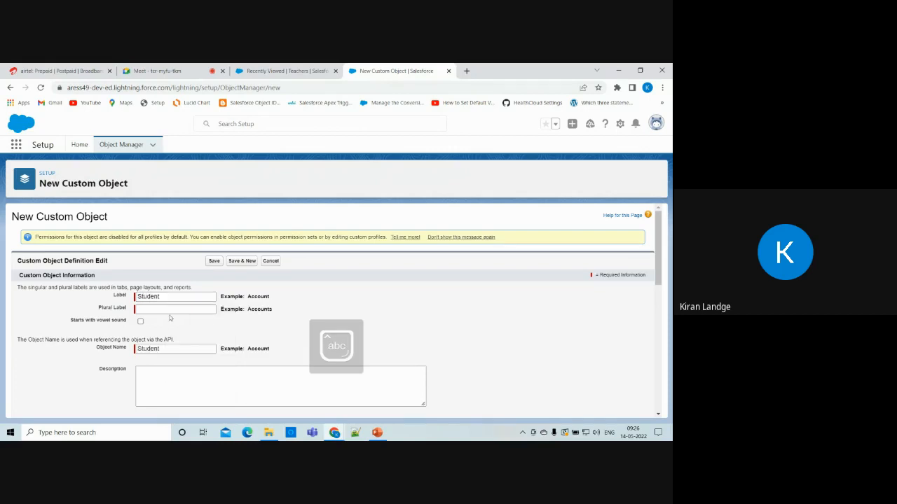
pyautogui.write('S')
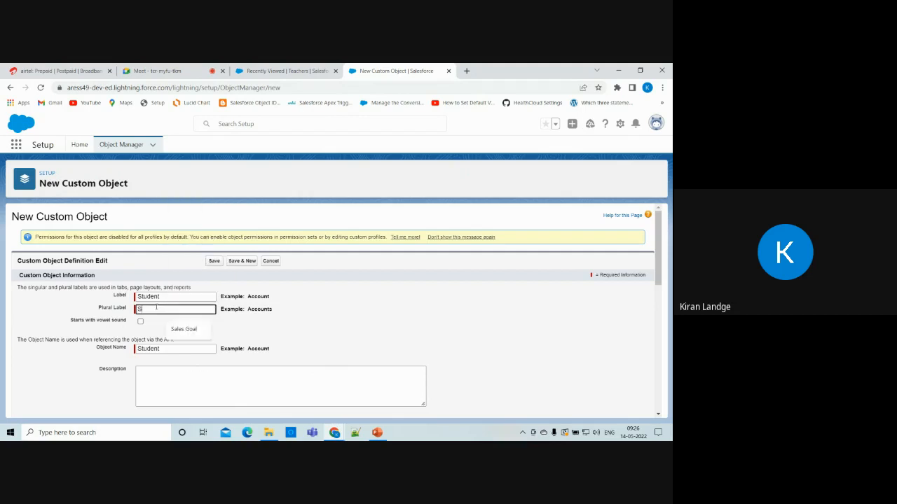
pyautogui.write('tudents')
pyautogui.scroll(-3, 101, 255)
pyautogui.scroll(-4, 163, 346)
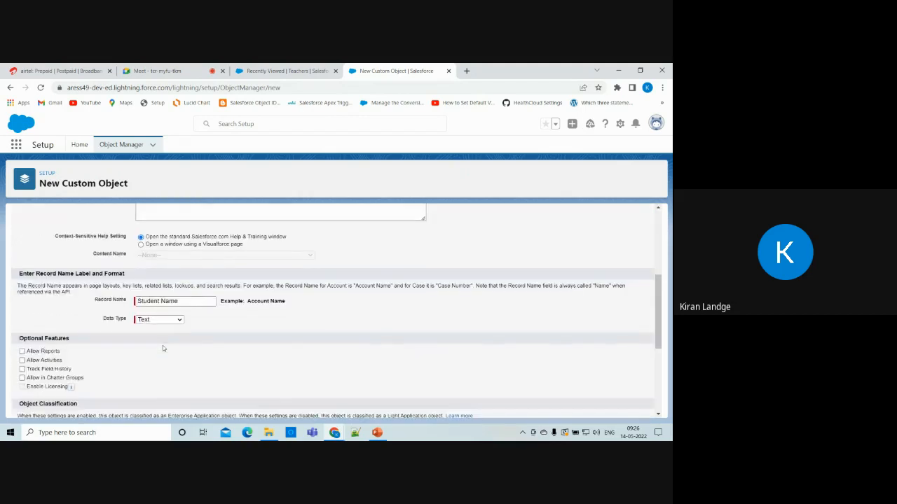
pyautogui.scroll(-4, 162, 346)
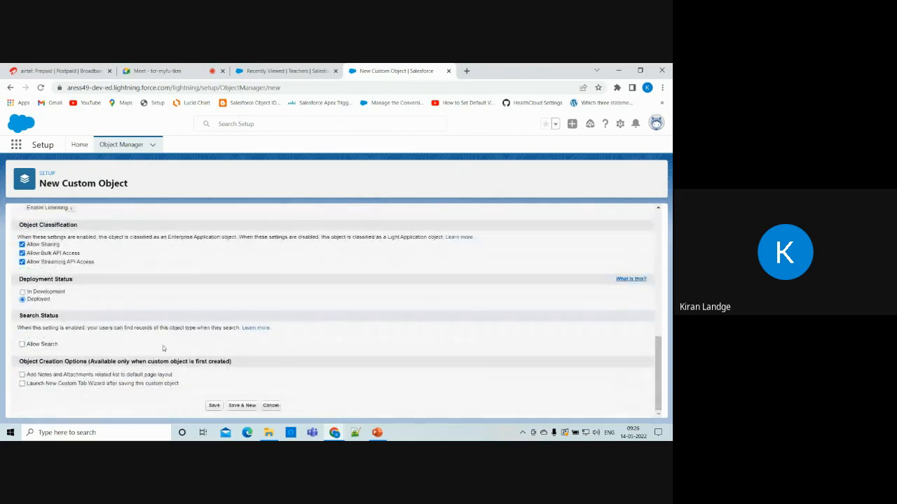
pyautogui.click(22, 384)
pyautogui.click(214, 405)
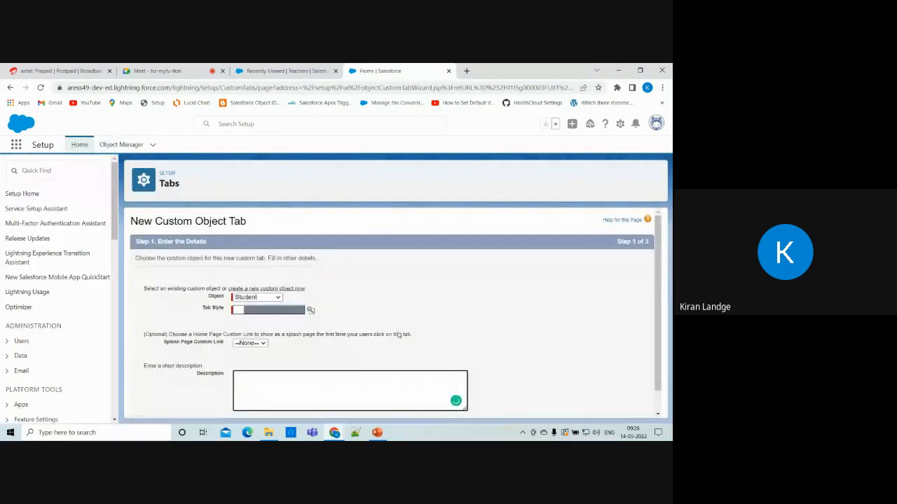
# Save a Student tab with the Whistle style, default profile visibility and all apps included.
pyautogui.click(310, 310)
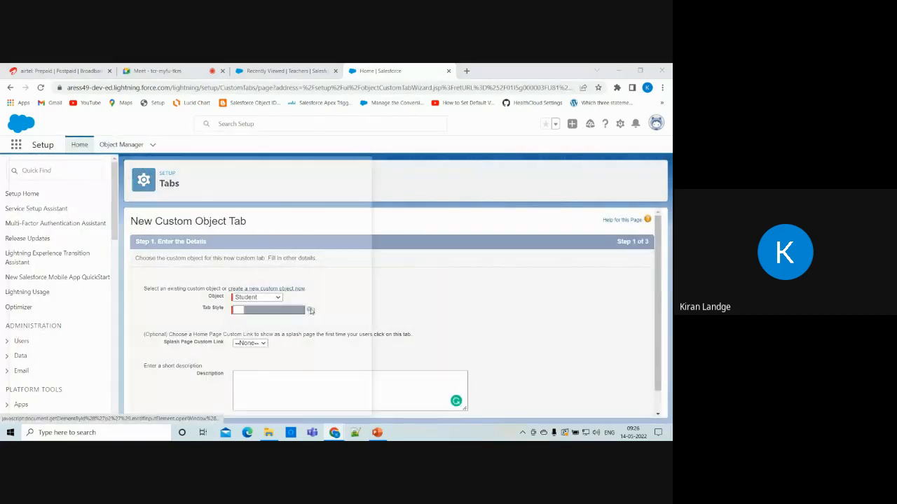
pyautogui.scroll(-4, 203, 301)
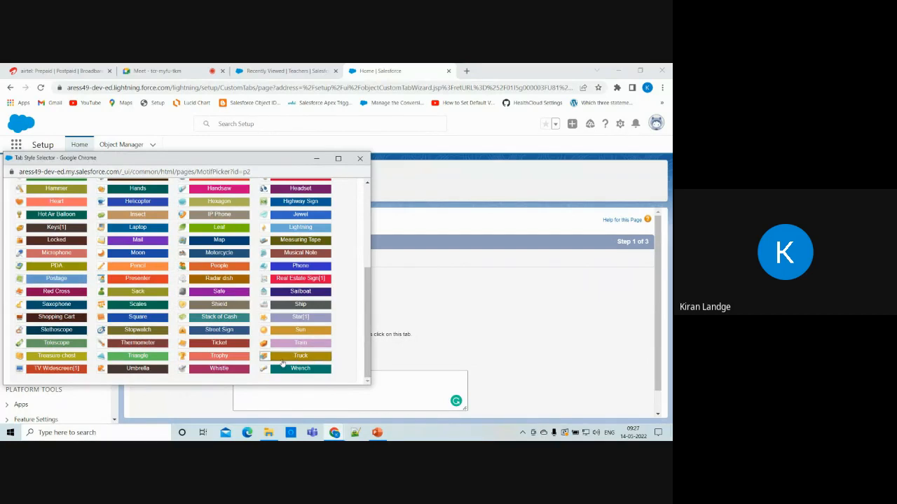
pyautogui.click(213, 368)
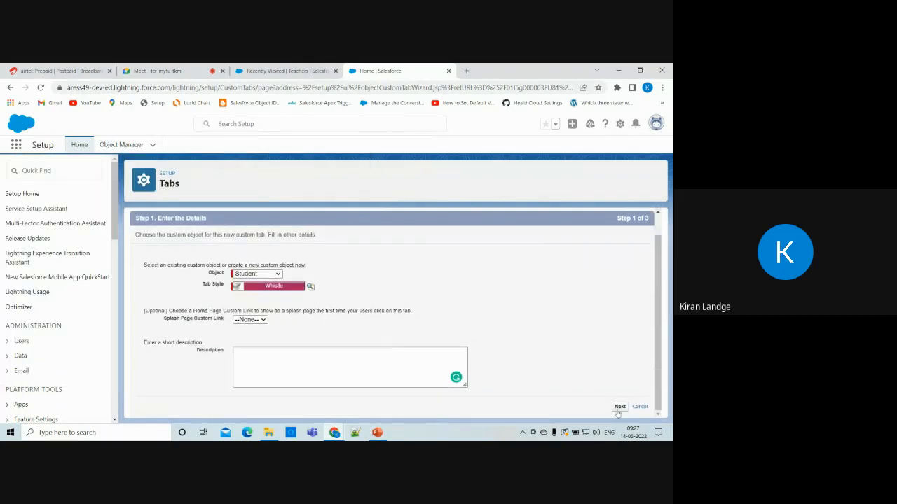
pyautogui.click(619, 408)
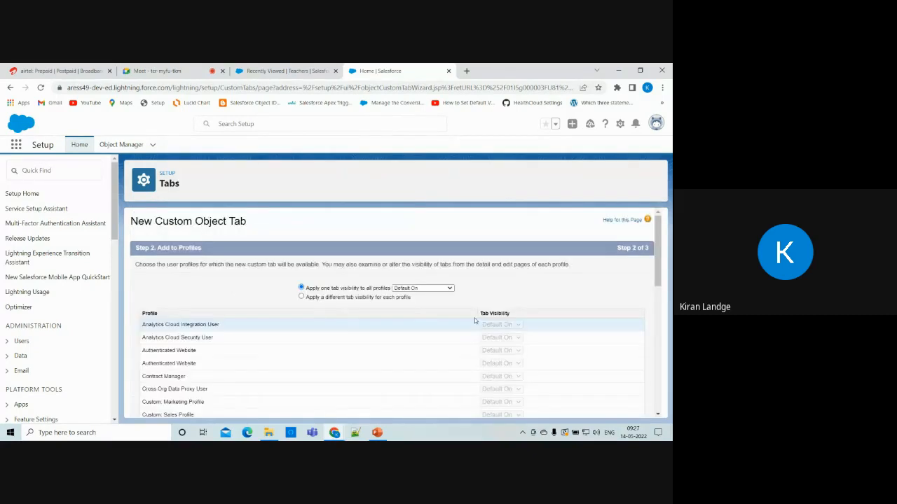
pyautogui.scroll(-10, 443, 304)
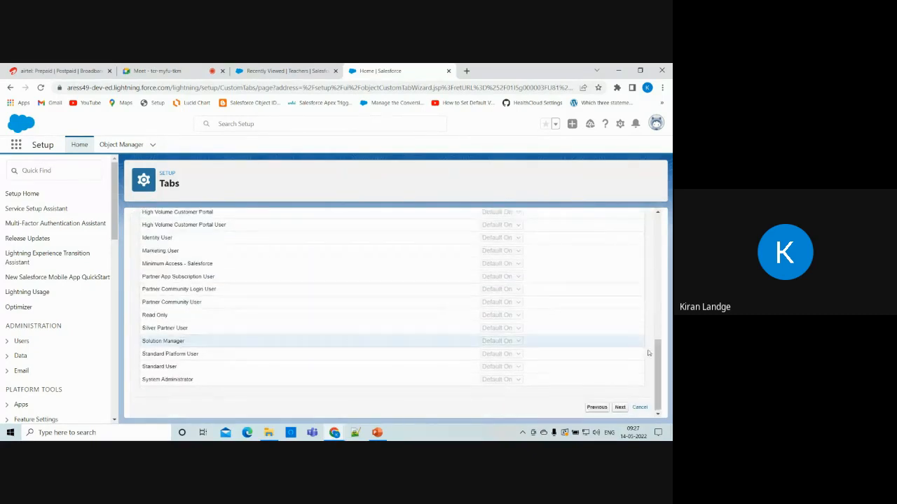
pyautogui.click(620, 407)
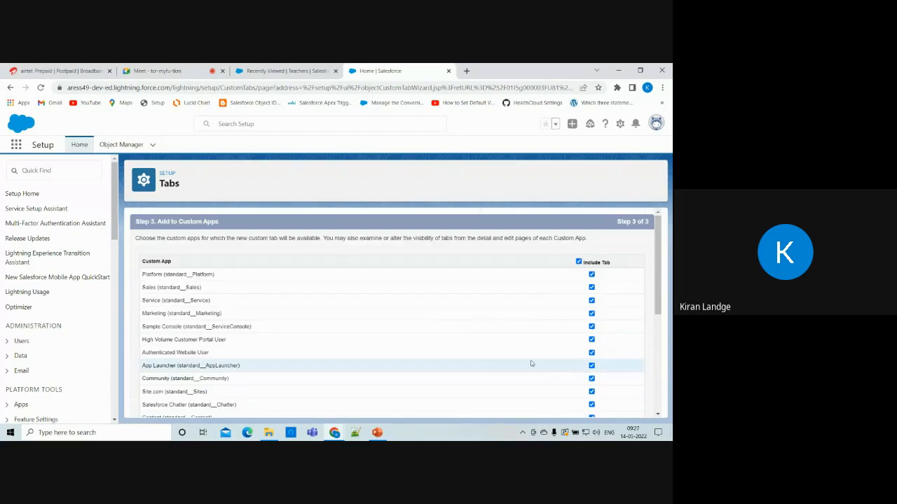
pyautogui.scroll(-10, 558, 369)
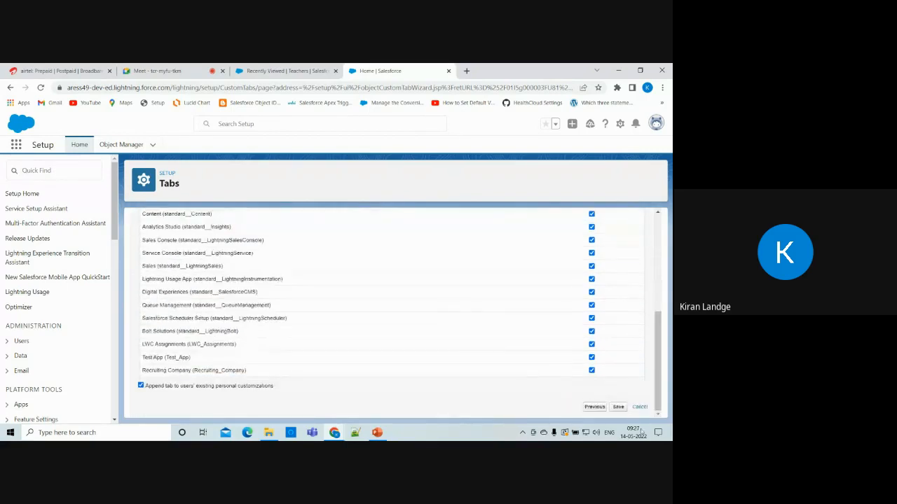
pyautogui.click(618, 407)
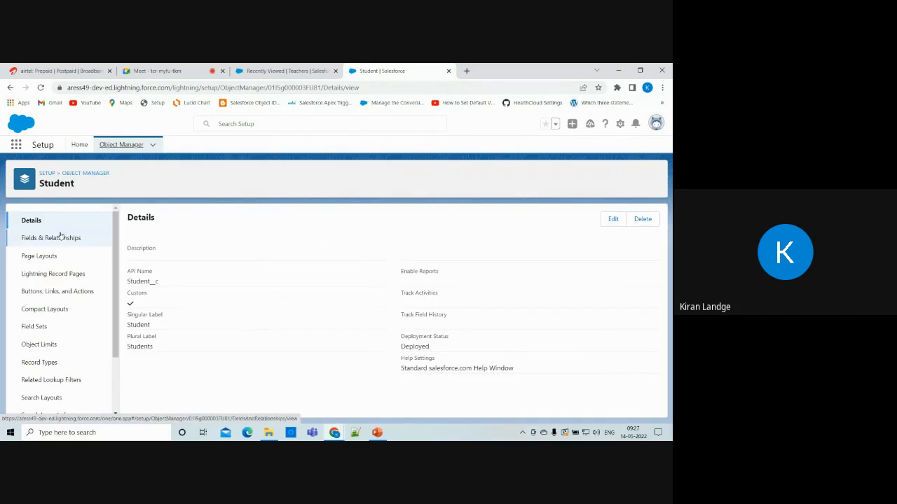
# Begin a new Master-Detail Relationship field on the Student object.
pyautogui.click(60, 237)
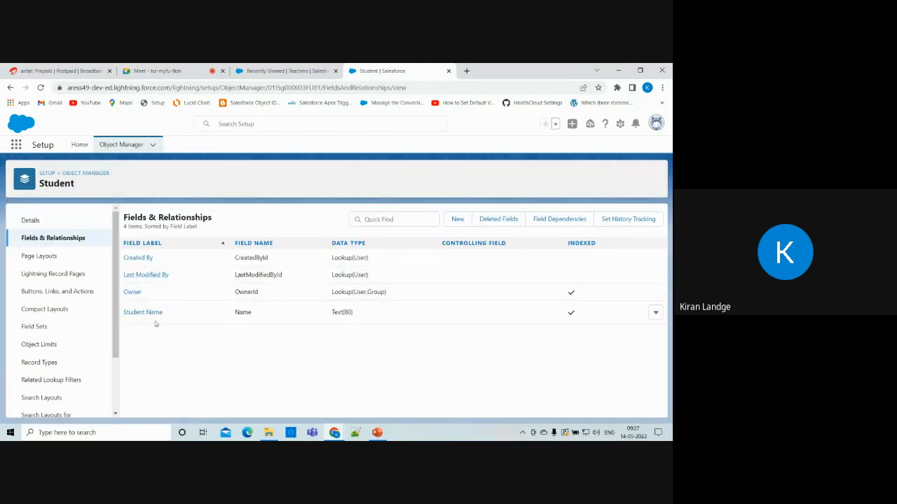
pyautogui.click(459, 222)
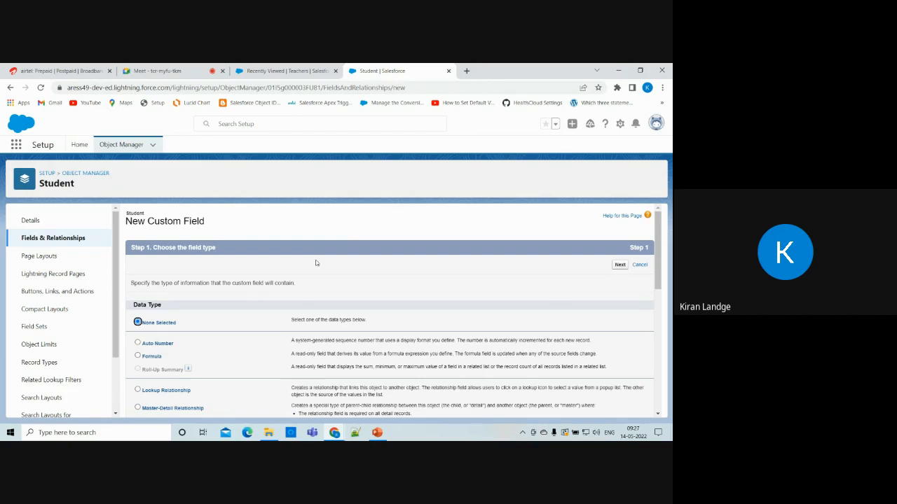
pyautogui.scroll(-3, 316, 262)
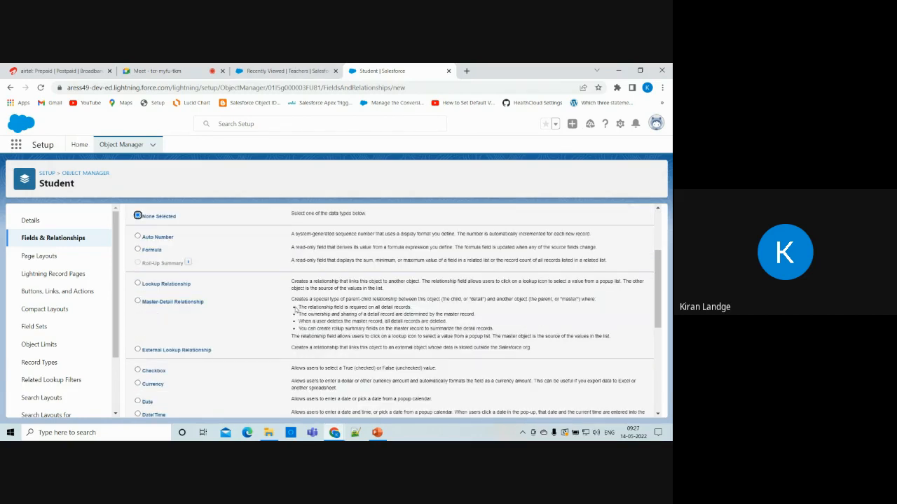
pyautogui.scroll(-1, 295, 309)
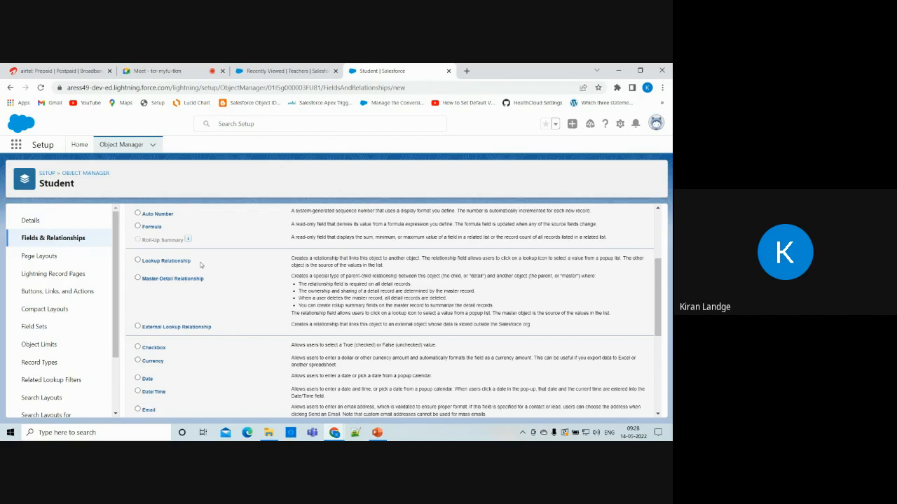
pyautogui.click(138, 260)
pyautogui.click(137, 278)
pyautogui.scroll(-5, 369, 298)
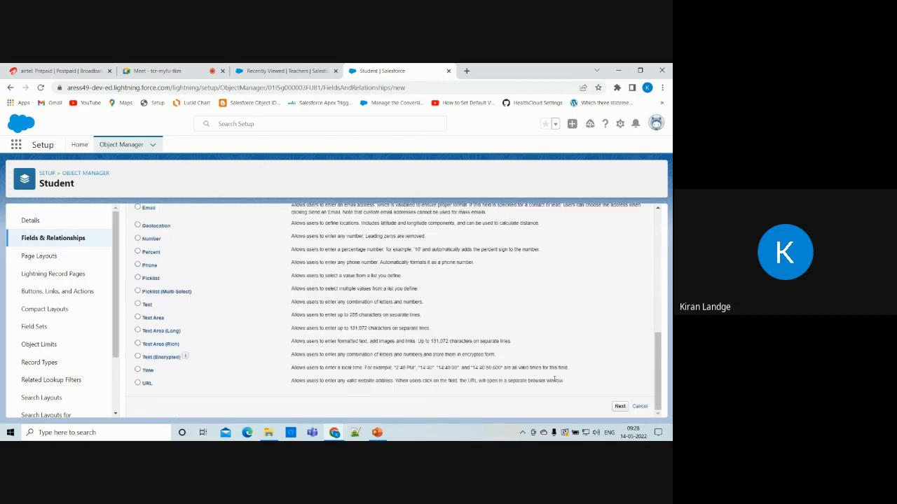
pyautogui.click(619, 406)
# Relate the new field to the Teacher object and name it Teacher.
pyautogui.click(327, 300)
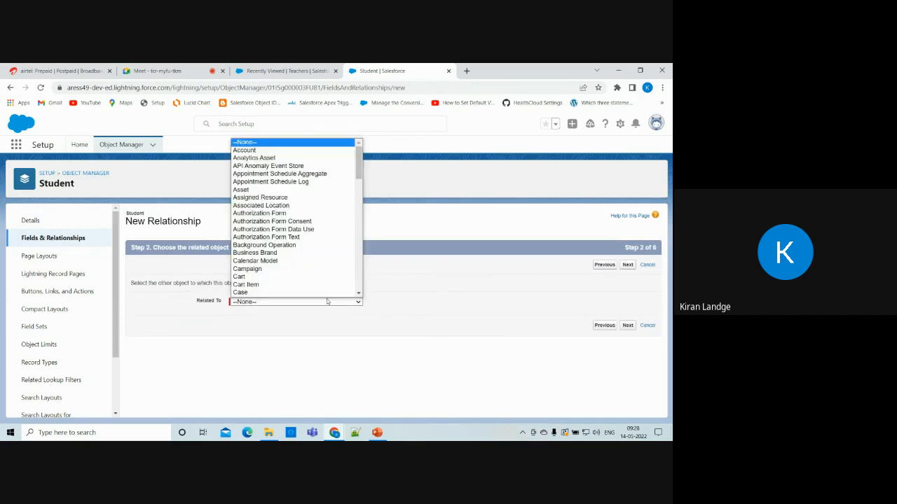
pyautogui.press('t')
pyautogui.scroll(-1, 312, 295)
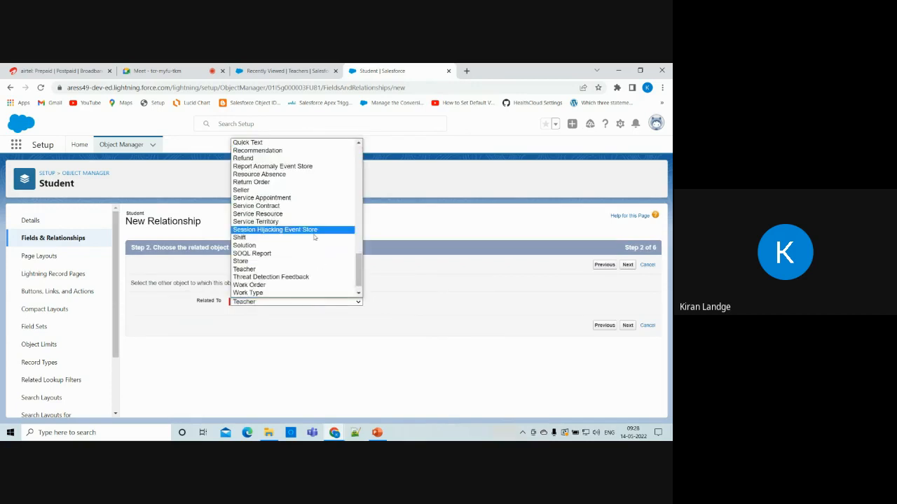
pyautogui.click(262, 272)
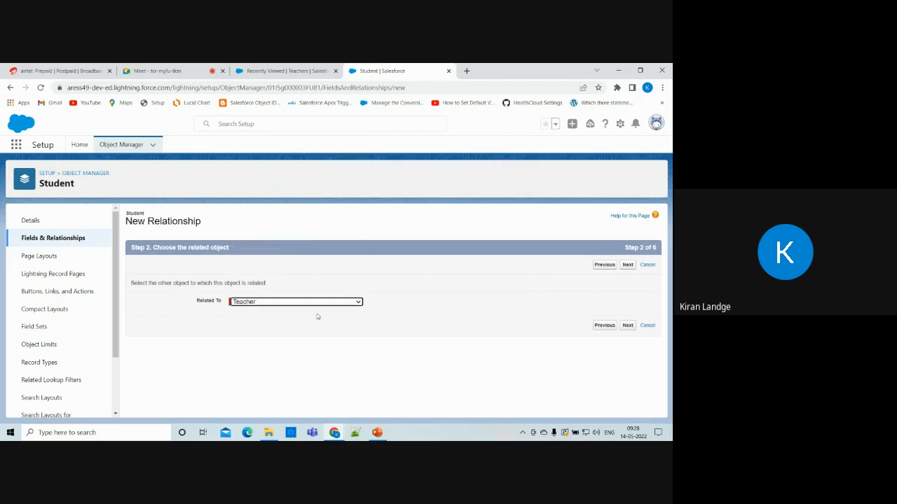
pyautogui.click(628, 265)
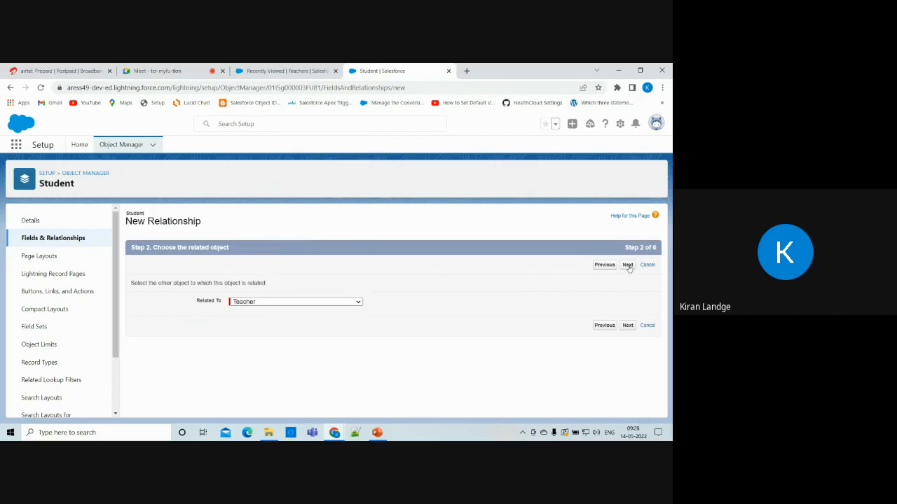
pyautogui.click(282, 311)
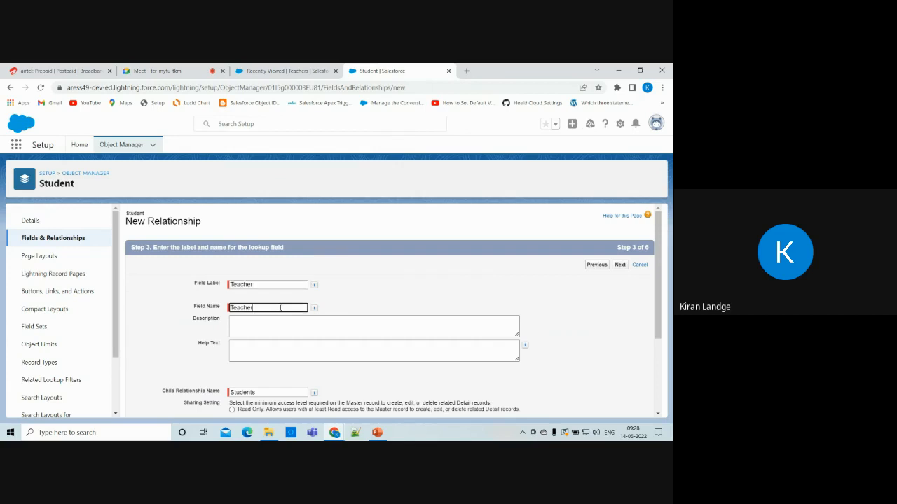
# Accept default field security, page layouts and the Students related list, and save the field.
pyautogui.scroll(-2, 286, 366)
pyautogui.scroll(-1, 285, 366)
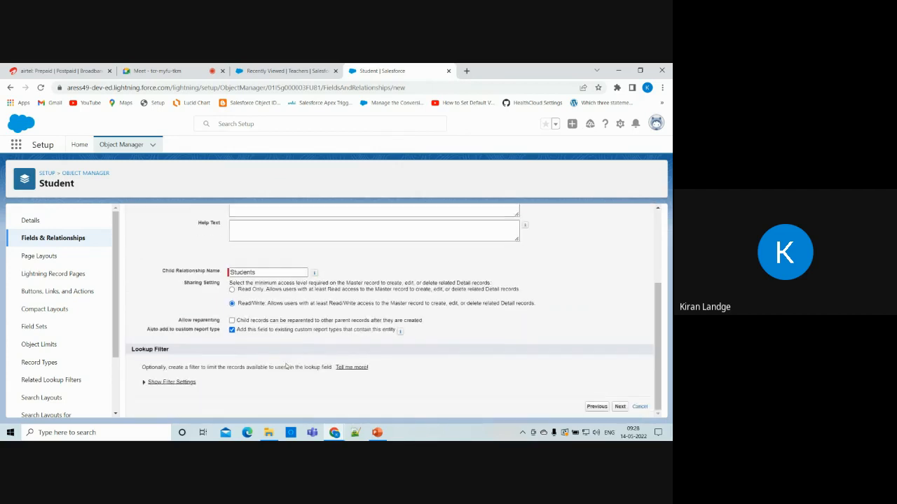
pyautogui.click(619, 407)
pyautogui.scroll(-10, 479, 345)
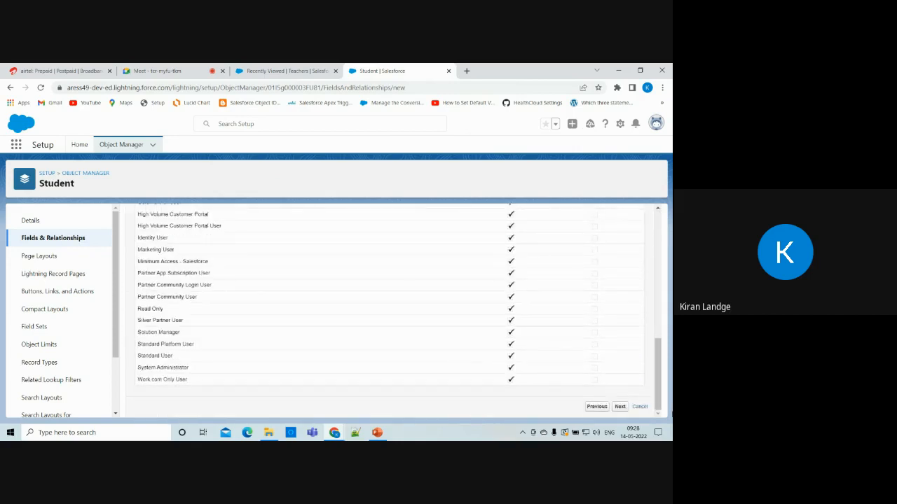
pyautogui.click(620, 407)
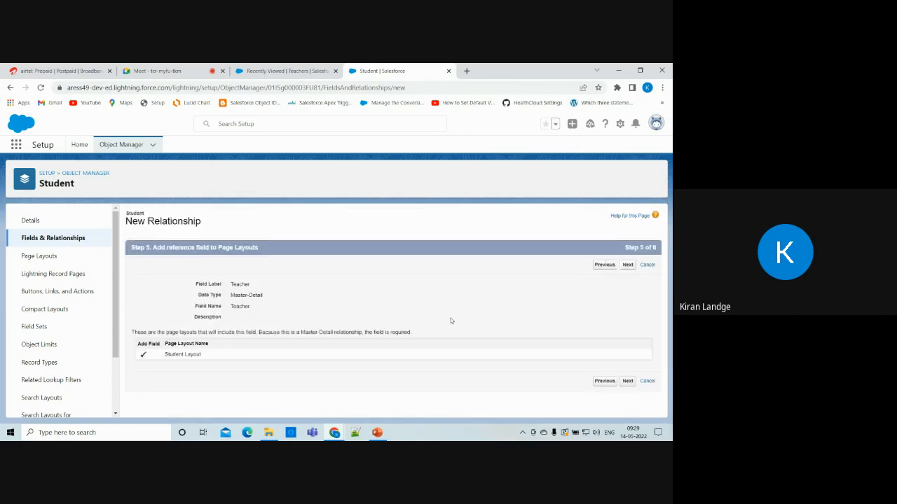
pyautogui.click(628, 265)
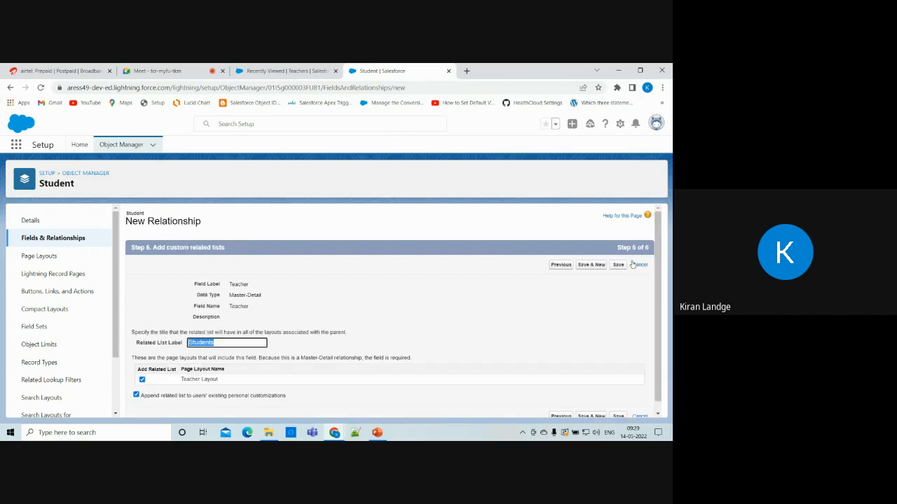
pyautogui.scroll(-1, 594, 393)
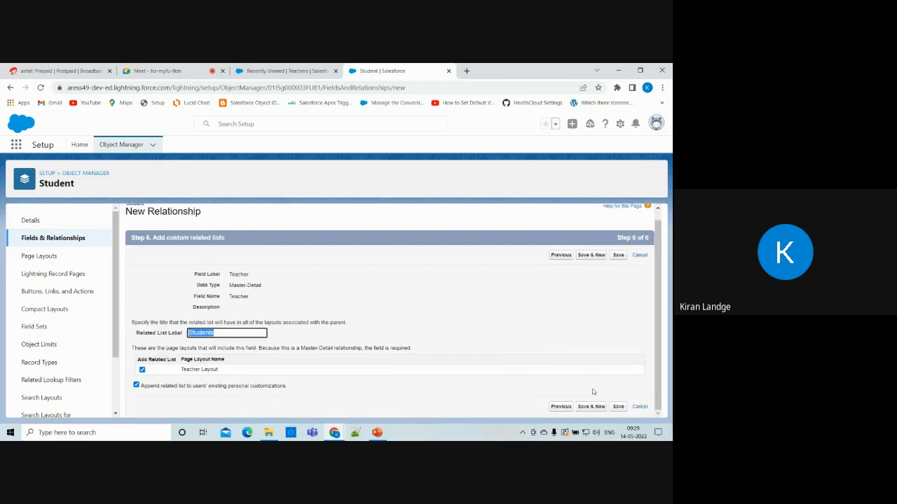
pyautogui.click(591, 406)
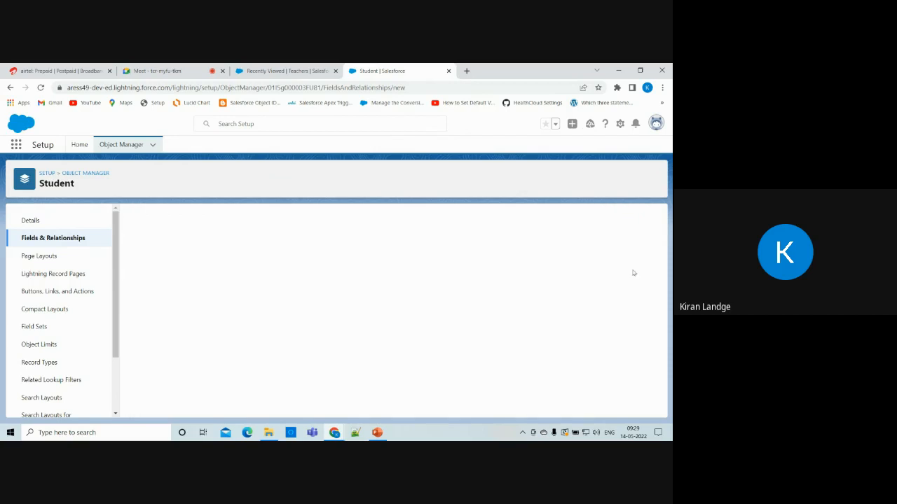
pyautogui.click(42, 242)
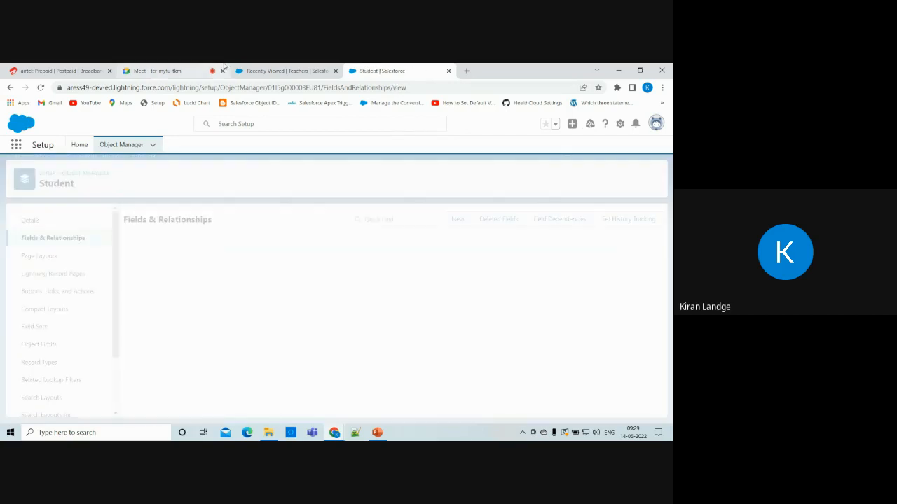
# Find Students through the App Launcher search 'stud' and start a New Student record.
pyautogui.click(183, 71)
pyautogui.click(267, 68)
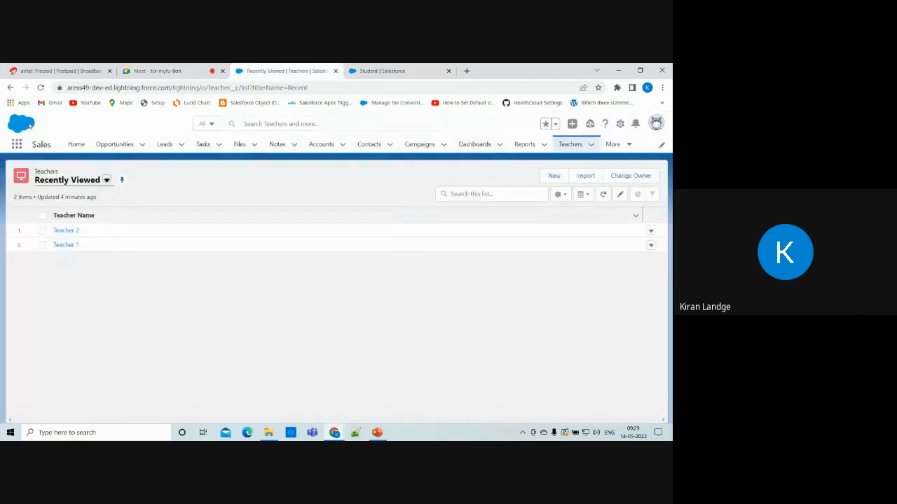
pyautogui.click(16, 145)
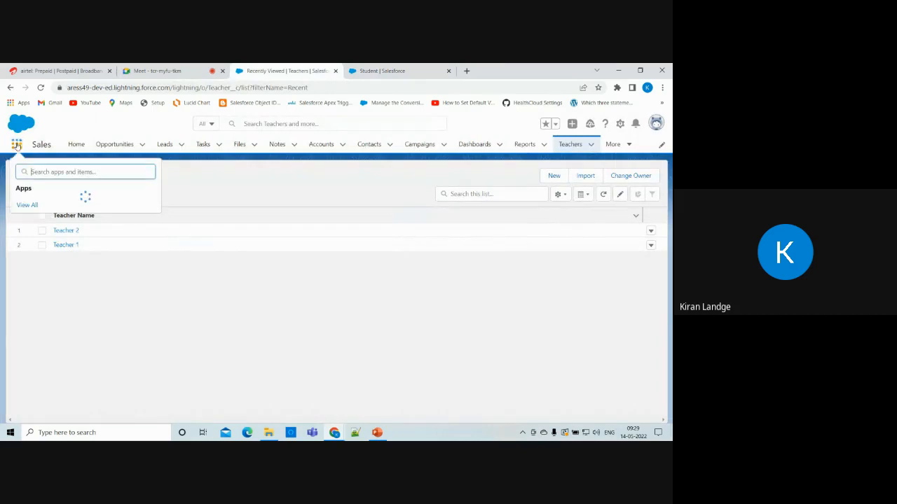
pyautogui.write('st')
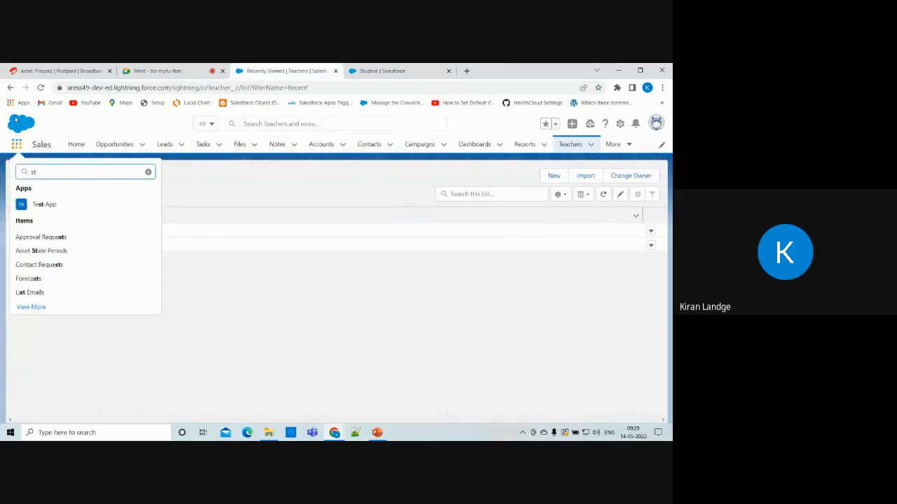
pyautogui.click(40, 87)
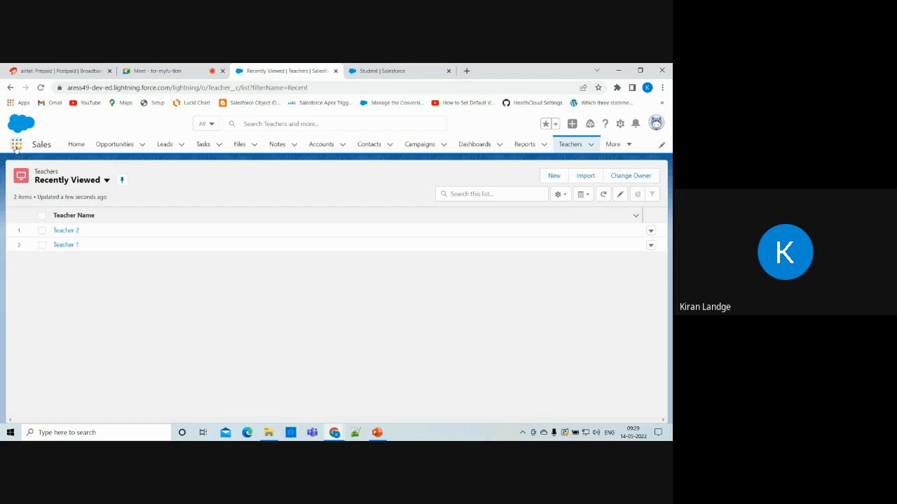
pyautogui.click(16, 146)
pyautogui.write('st')
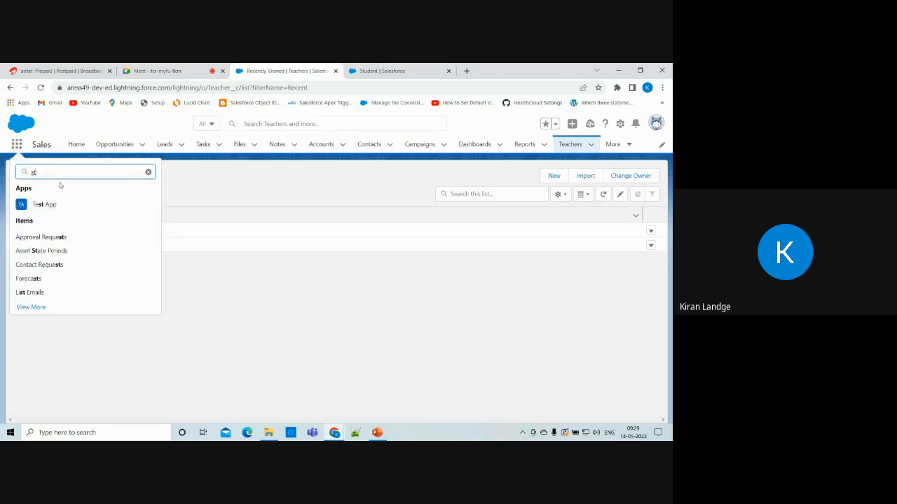
pyautogui.write('ud')
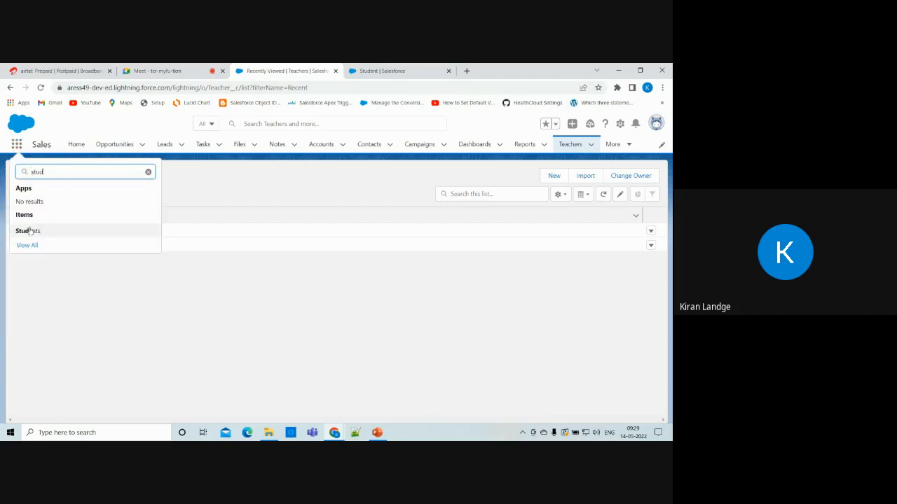
pyautogui.click(29, 231)
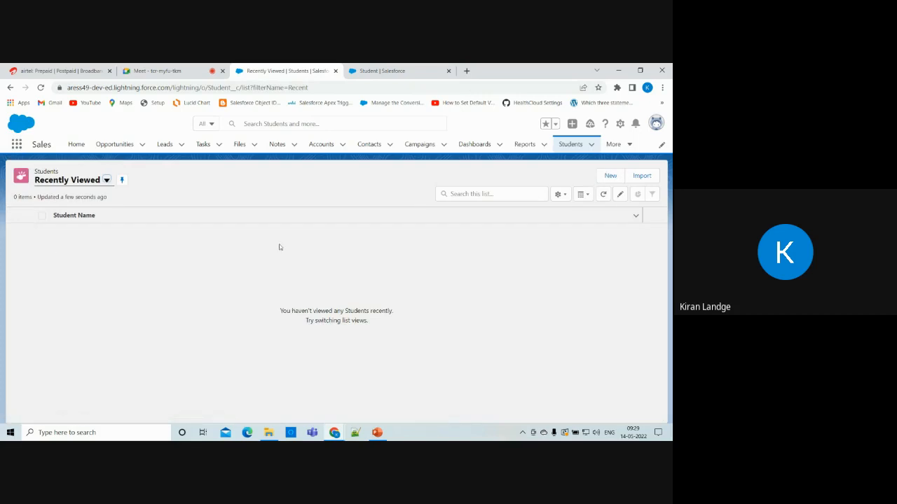
pyautogui.click(608, 176)
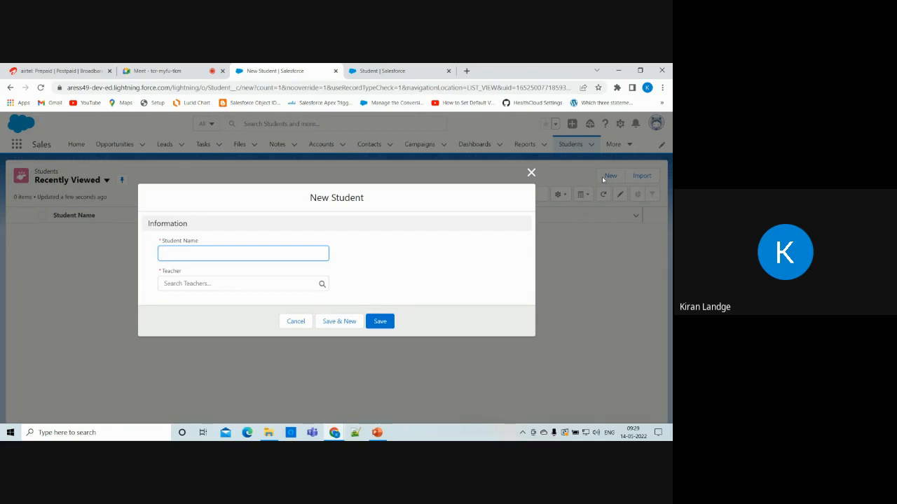
# Save a Student 1 record with Teacher 1 selected in the Teacher lookup.
pyautogui.click(279, 252)
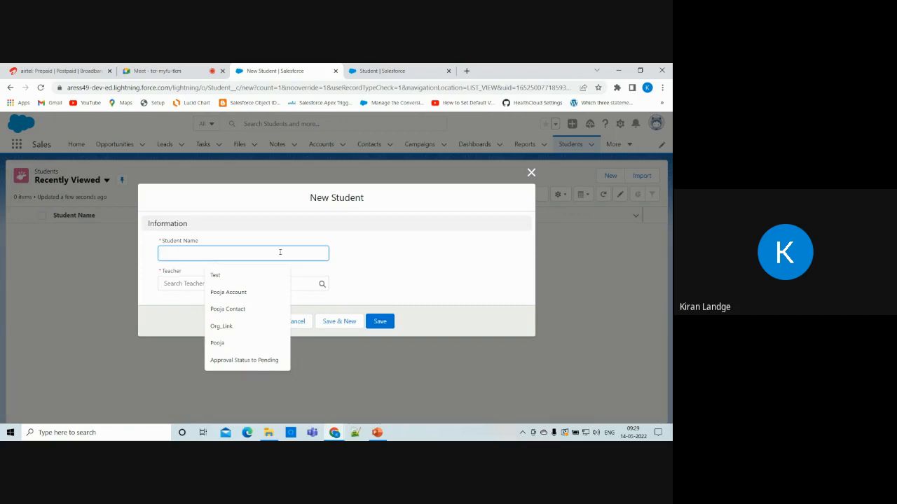
pyautogui.write('Student')
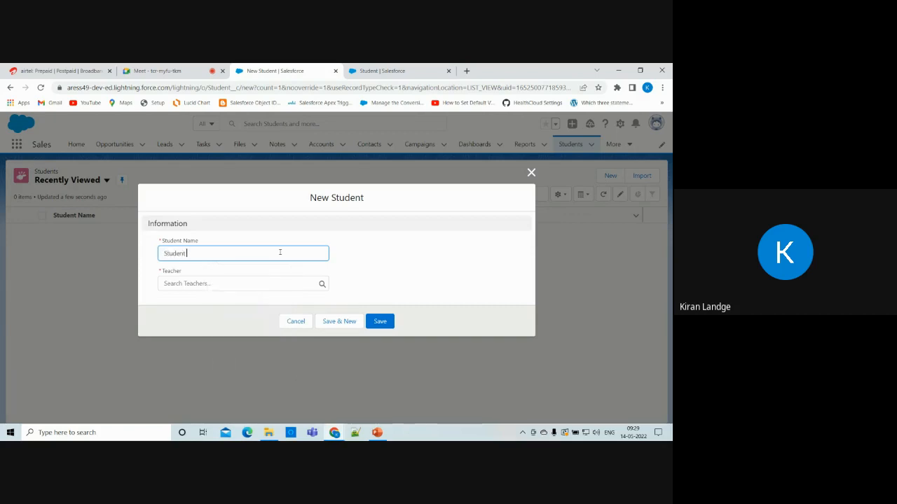
pyautogui.write(' 1')
pyautogui.click(201, 284)
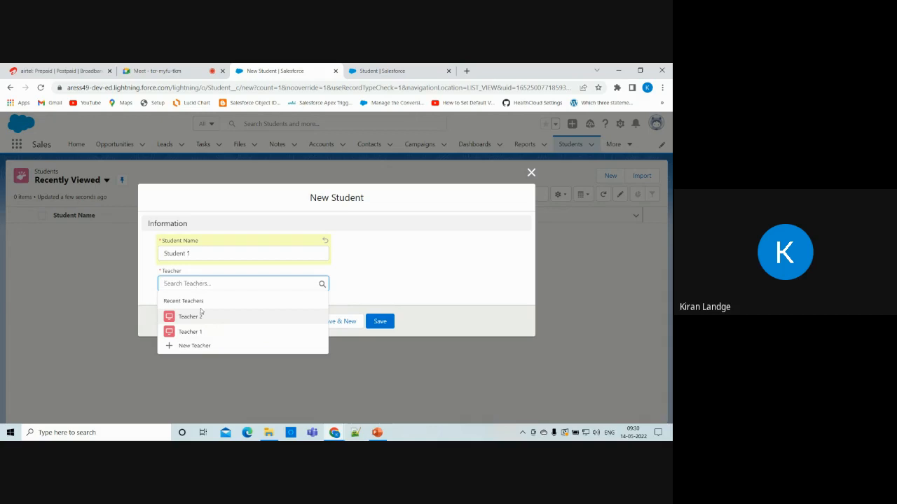
pyautogui.click(195, 333)
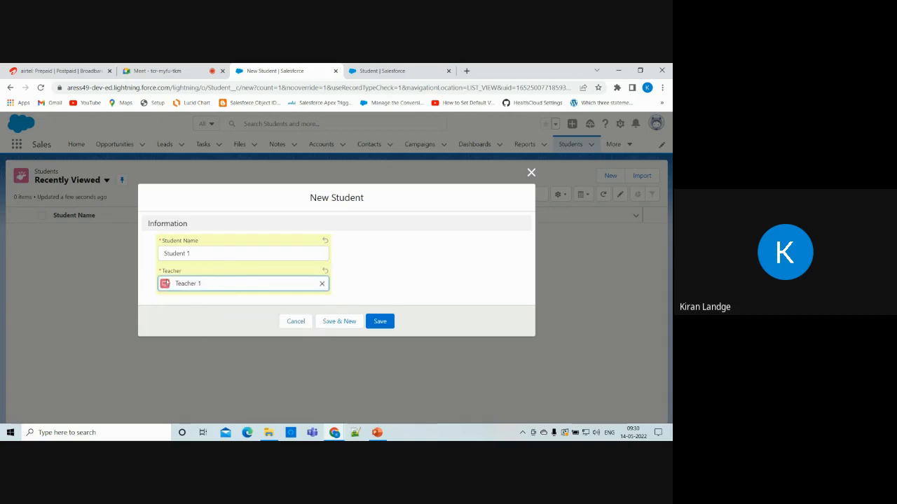
pyautogui.click(378, 322)
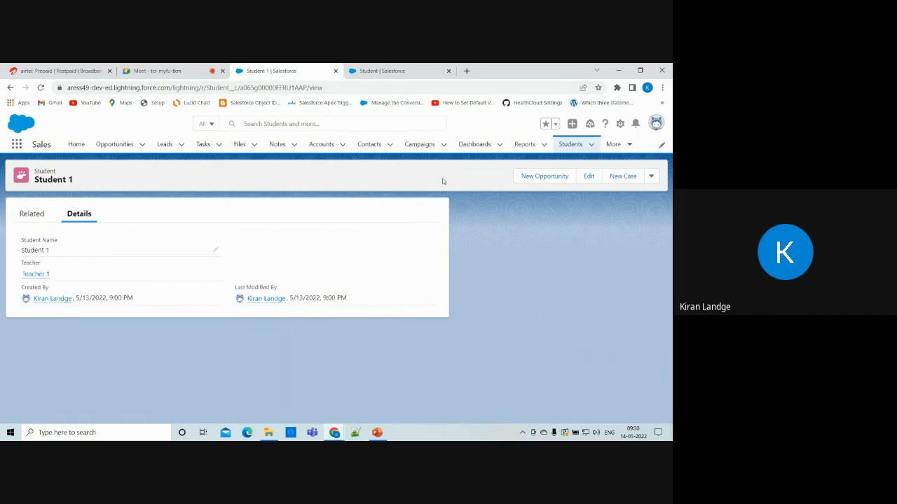
# Confirm the Teacher master-detail field on Student, then stop presenting in Google Meet.
pyautogui.click(365, 66)
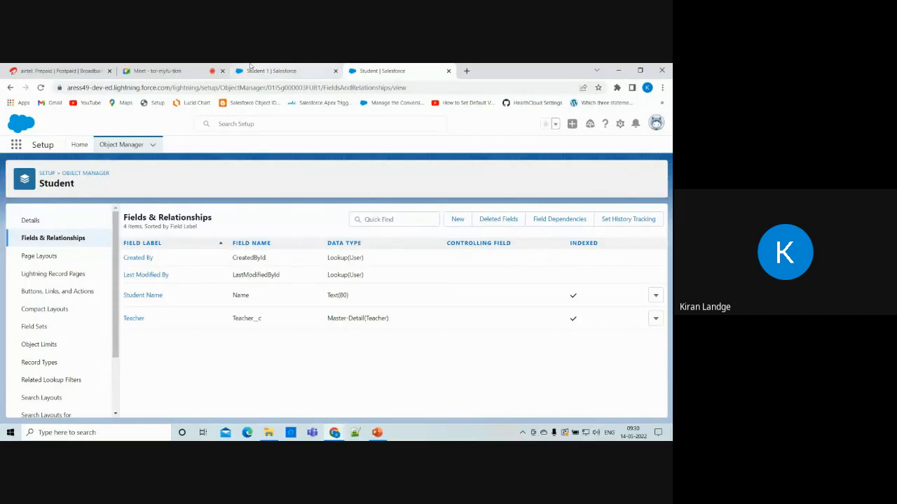
pyautogui.click(166, 67)
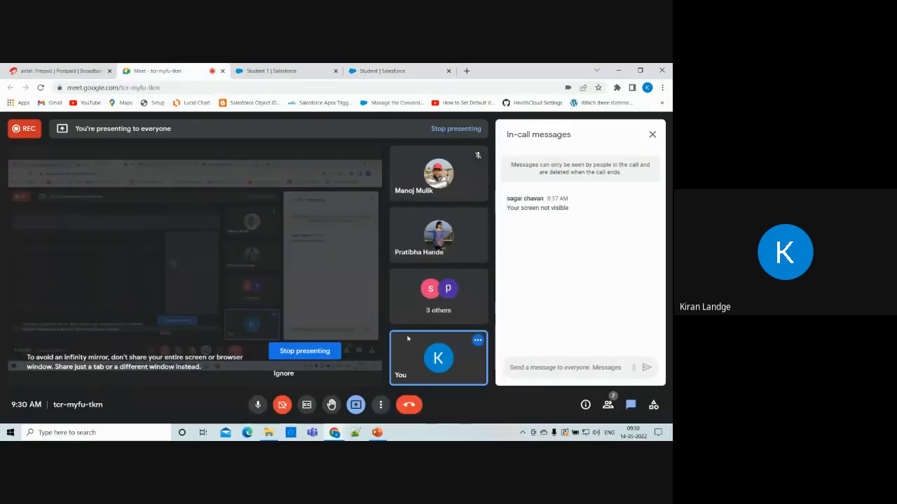
pyautogui.click(382, 71)
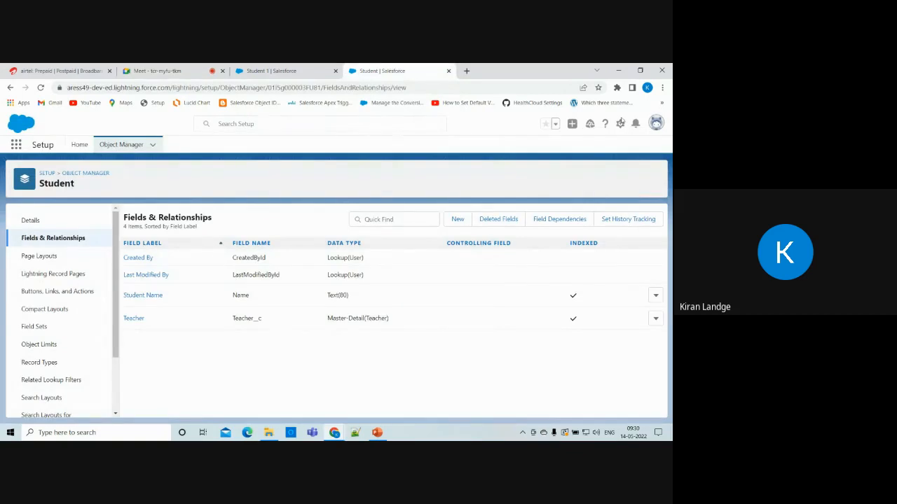
pyautogui.click(203, 70)
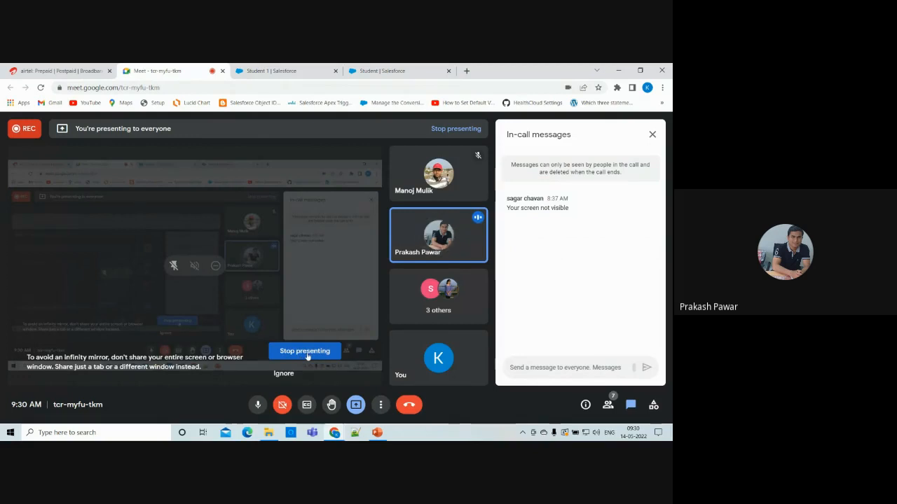
pyautogui.click(315, 355)
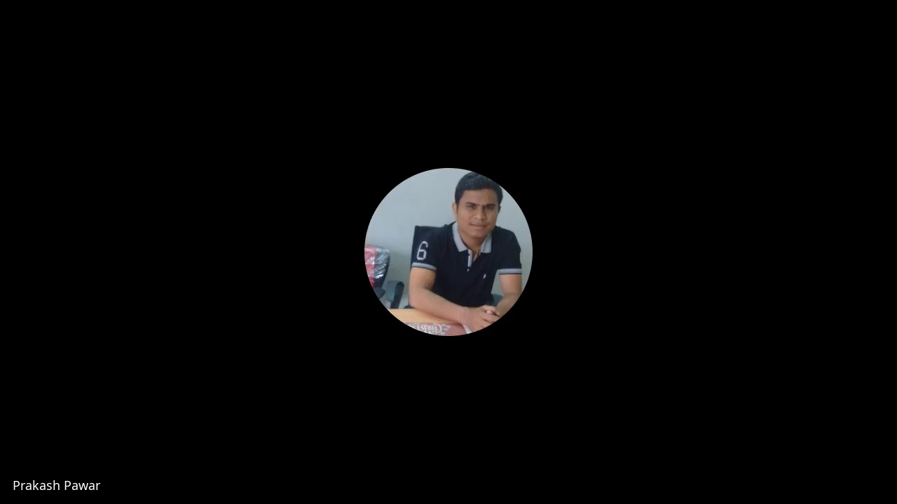